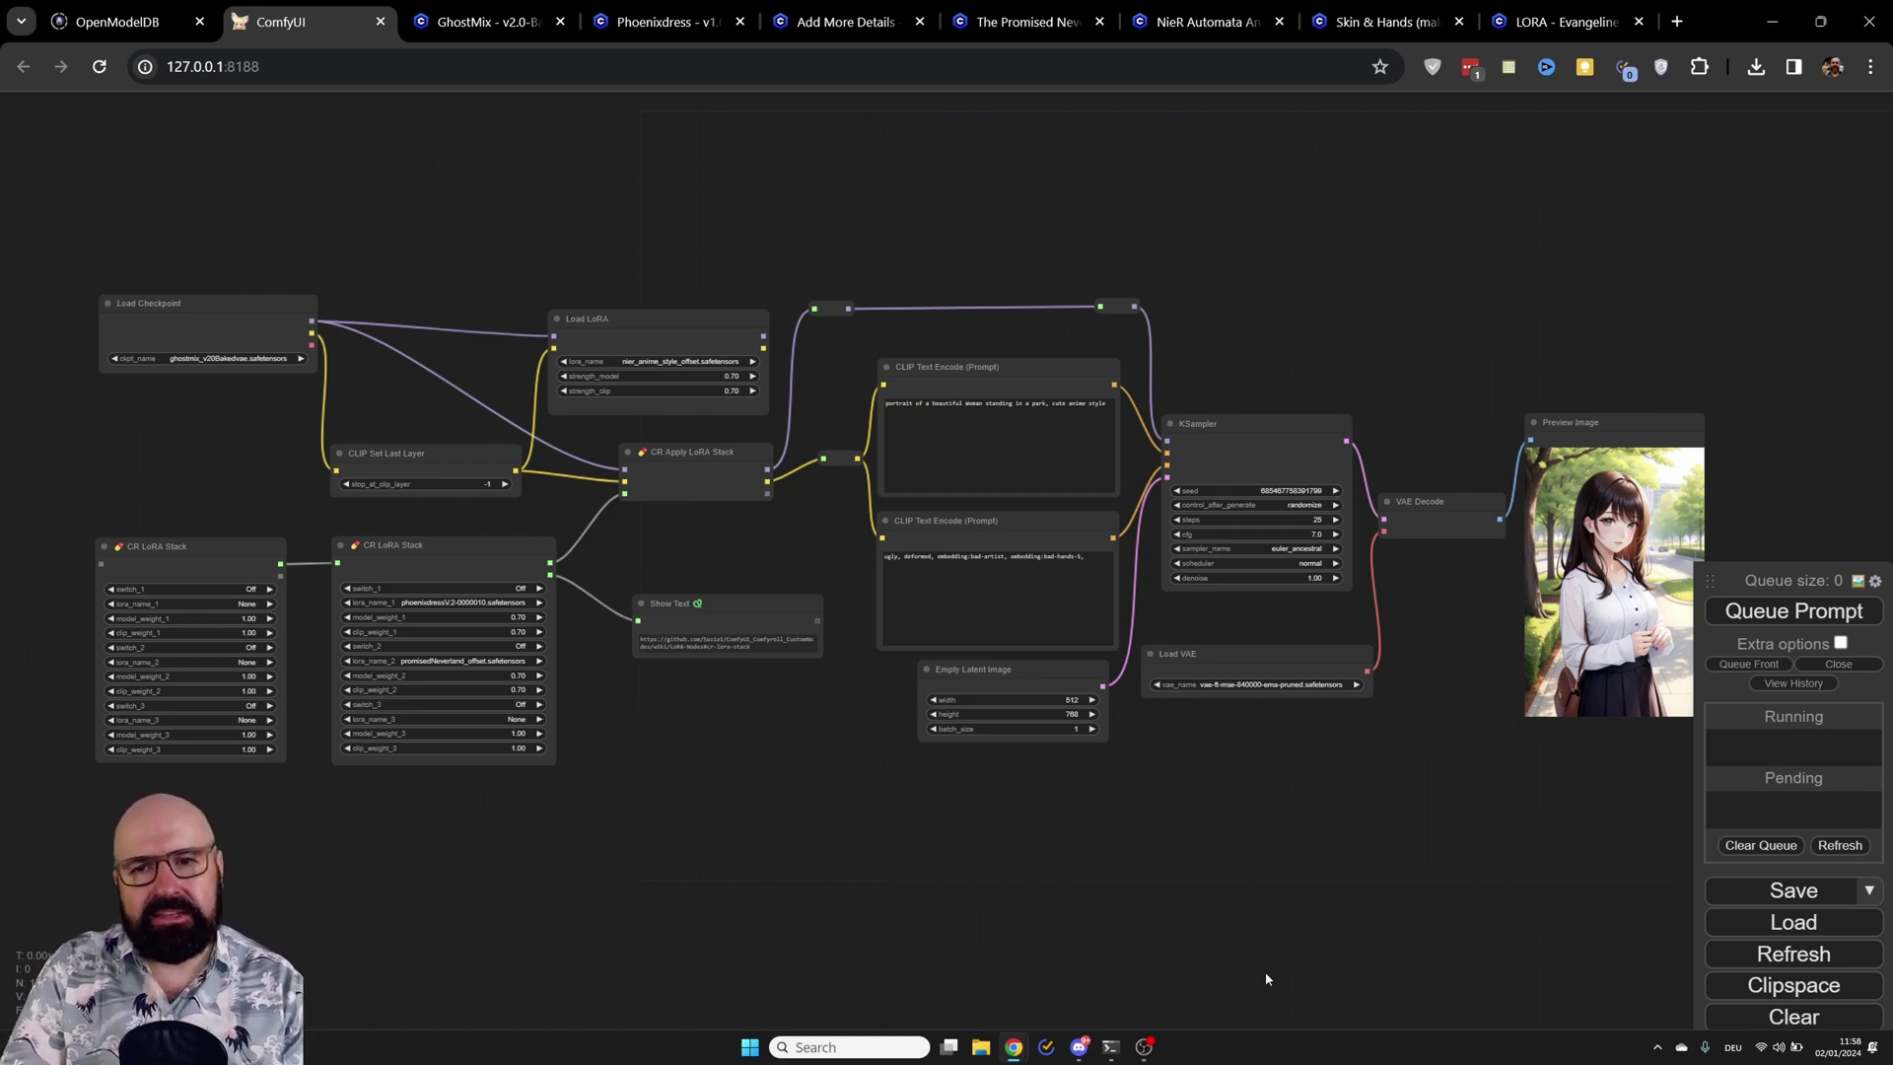
# Step: Review the Phoenixdress LoRA page's CFG scale note and recommended 0.7 weight, then go to Add More Details
pyautogui.click(667, 24)
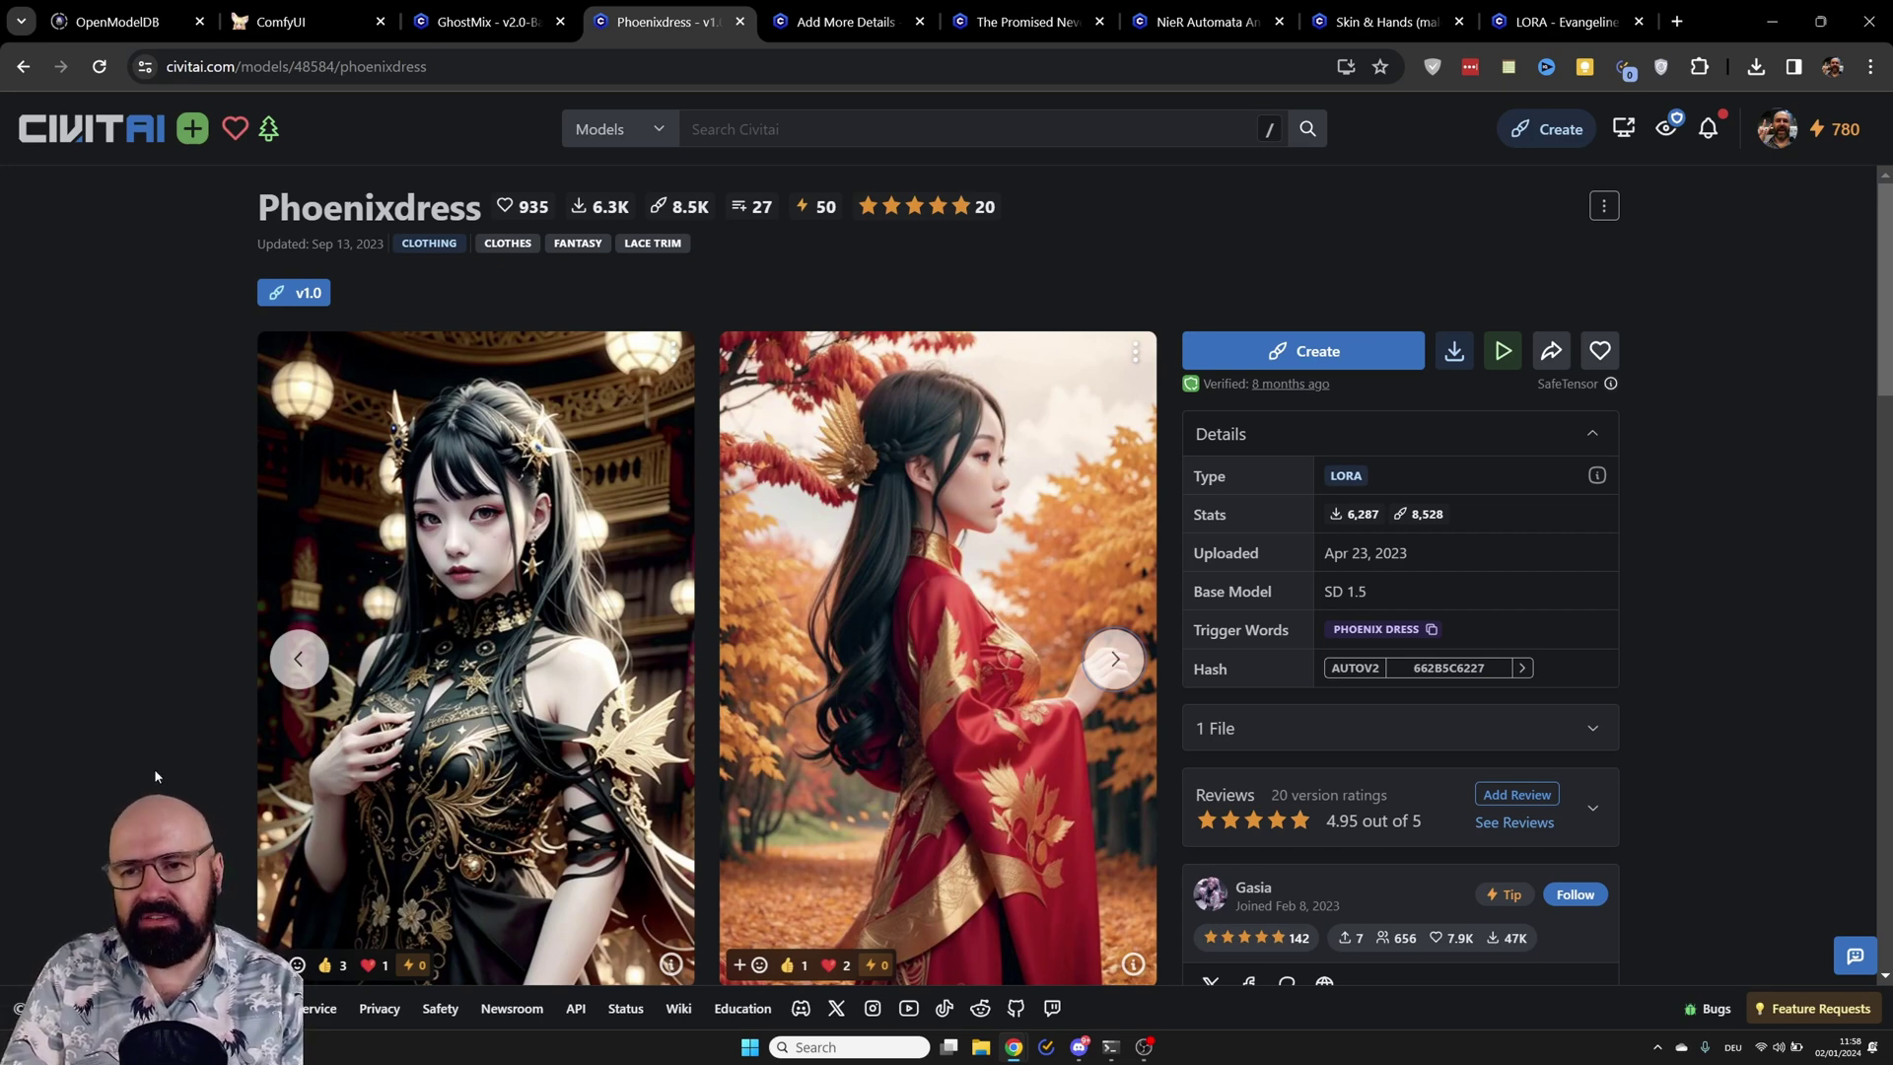
pyautogui.scroll(-15, 156, 774)
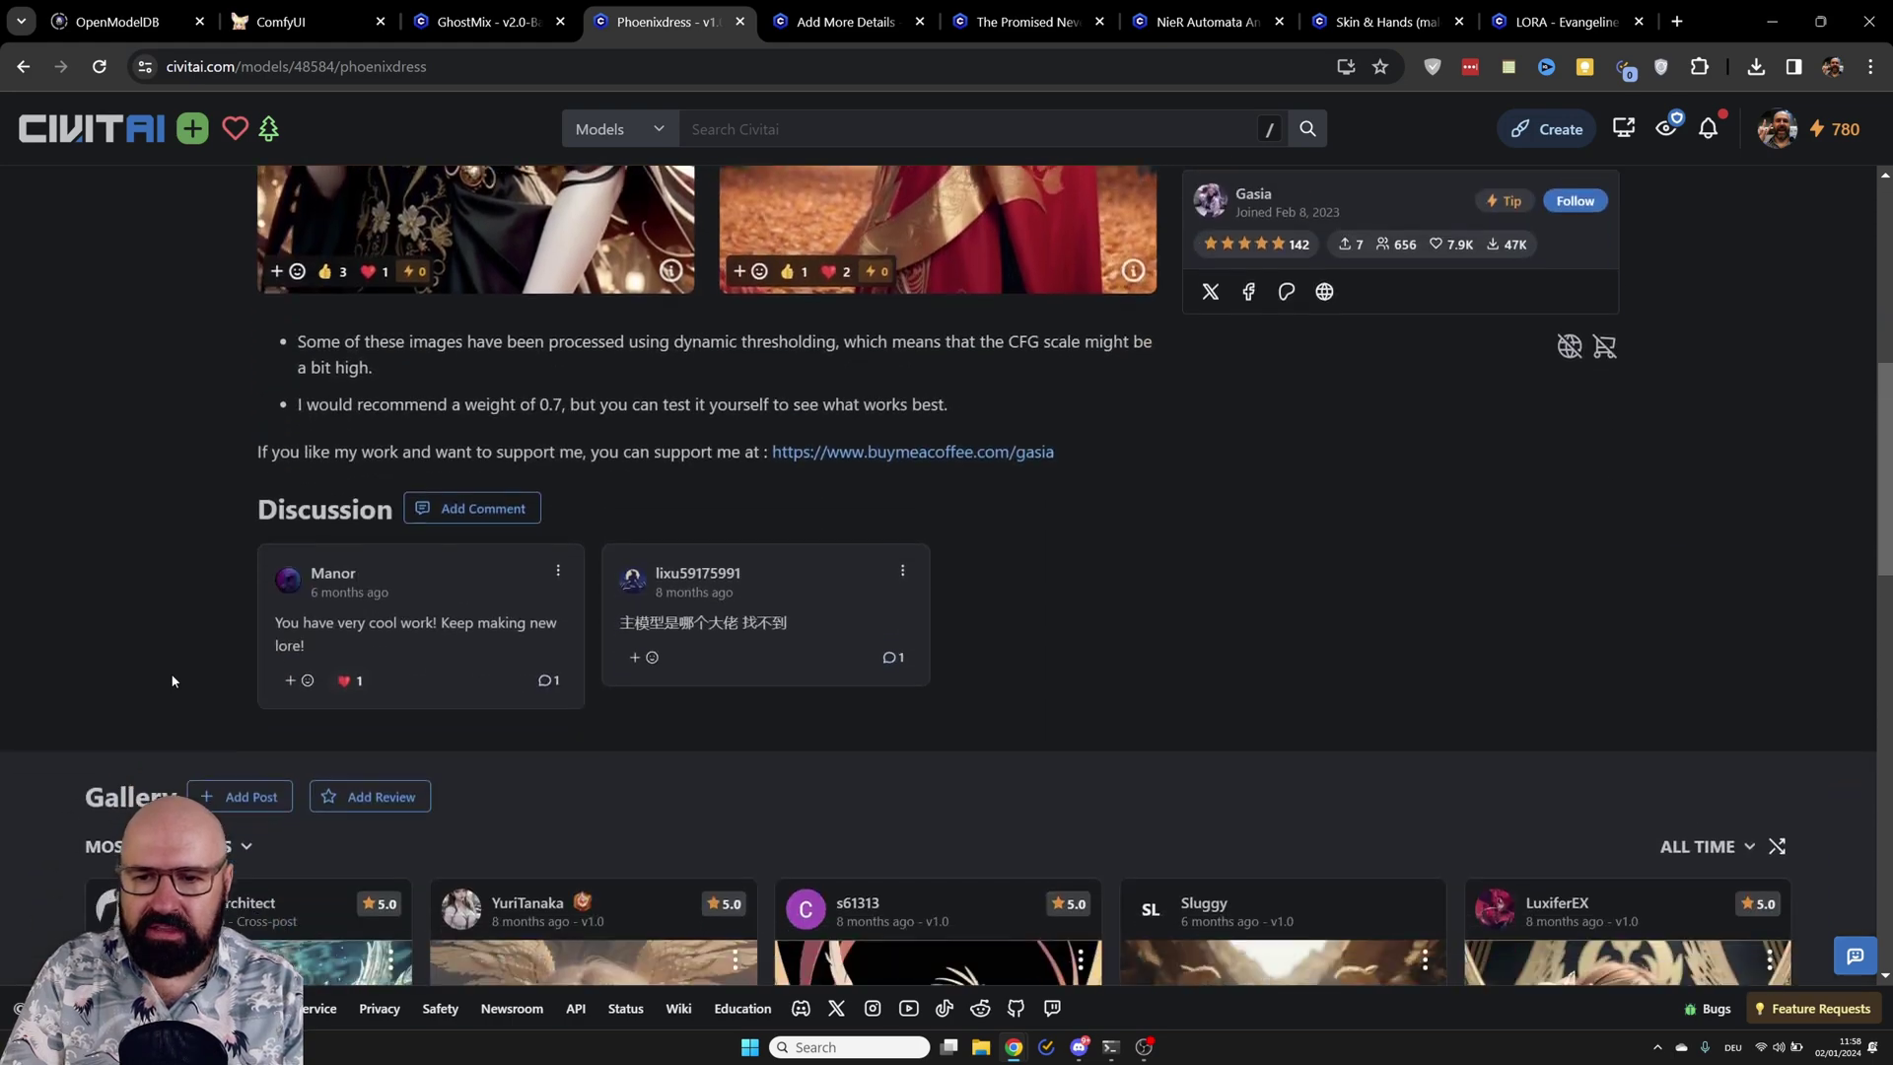
pyautogui.scroll(-1, 172, 680)
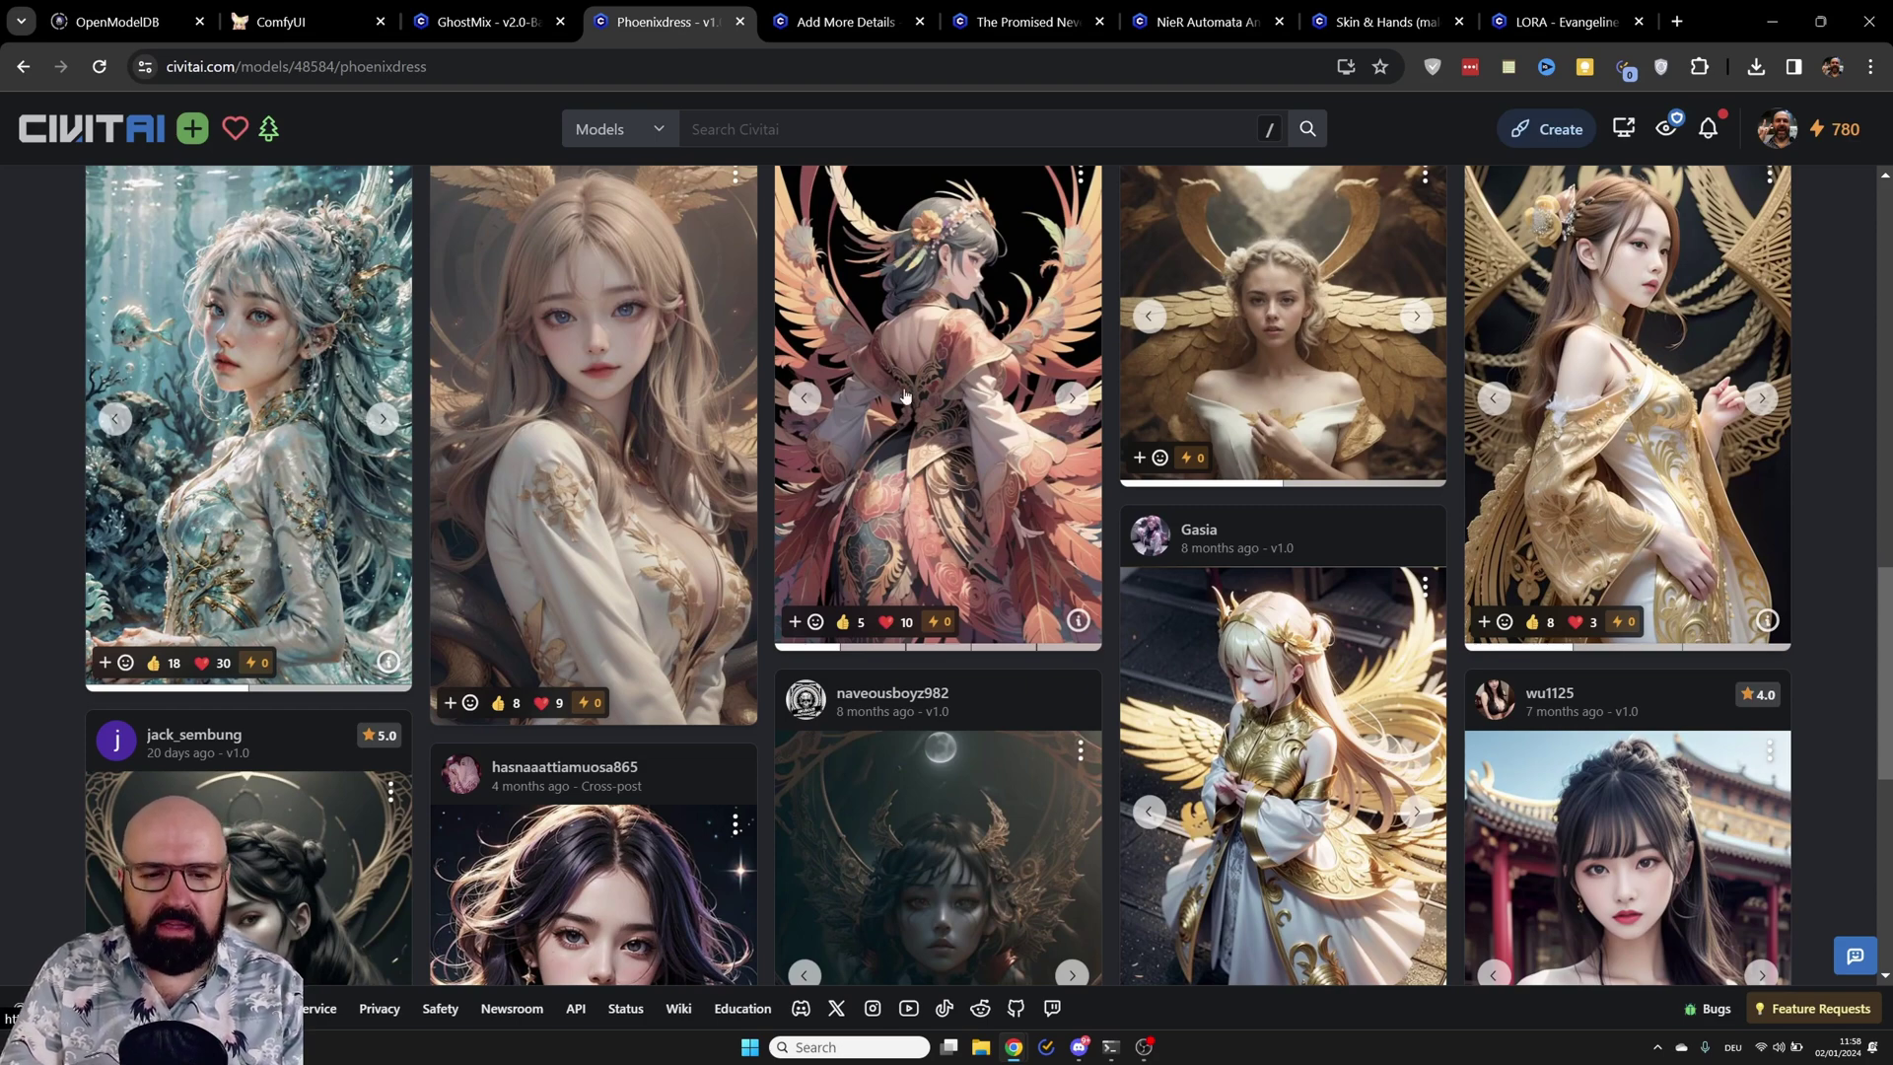
pyautogui.scroll(-4, 976, 517)
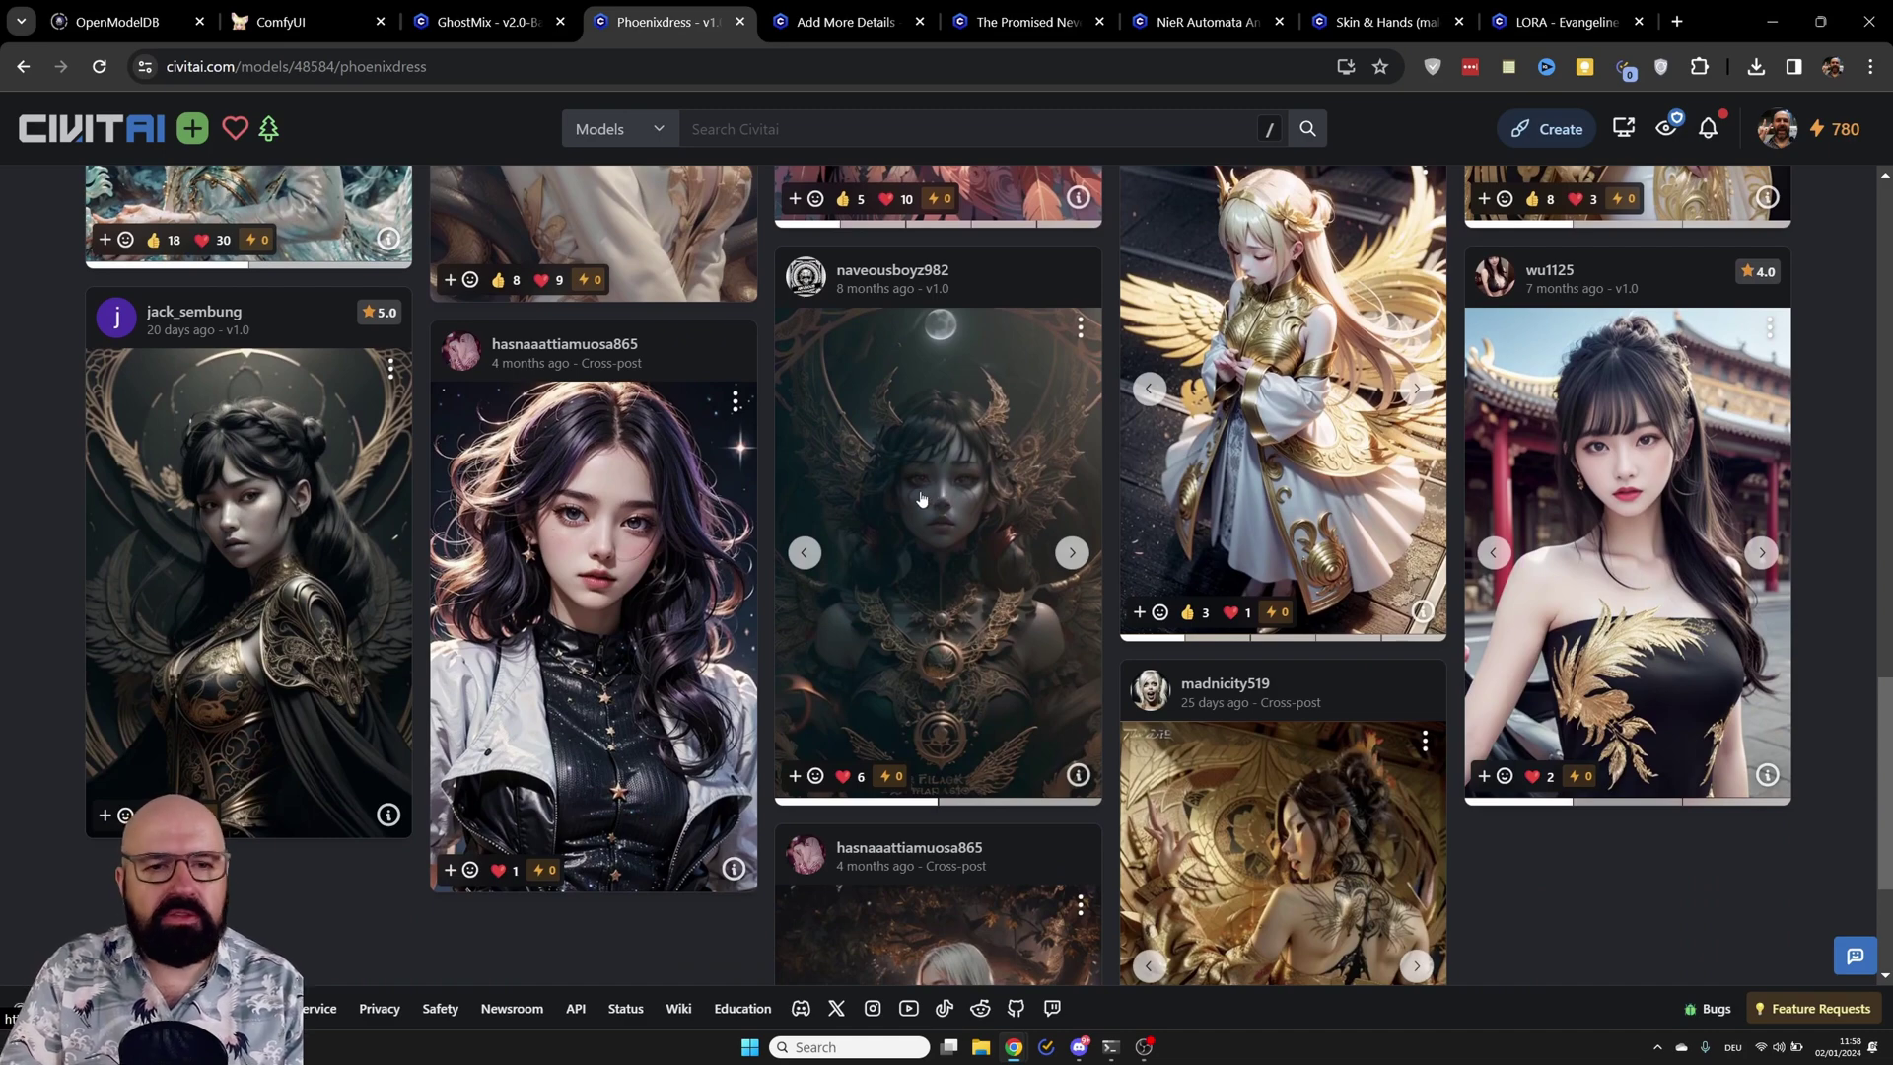
pyautogui.scroll(15, 921, 499)
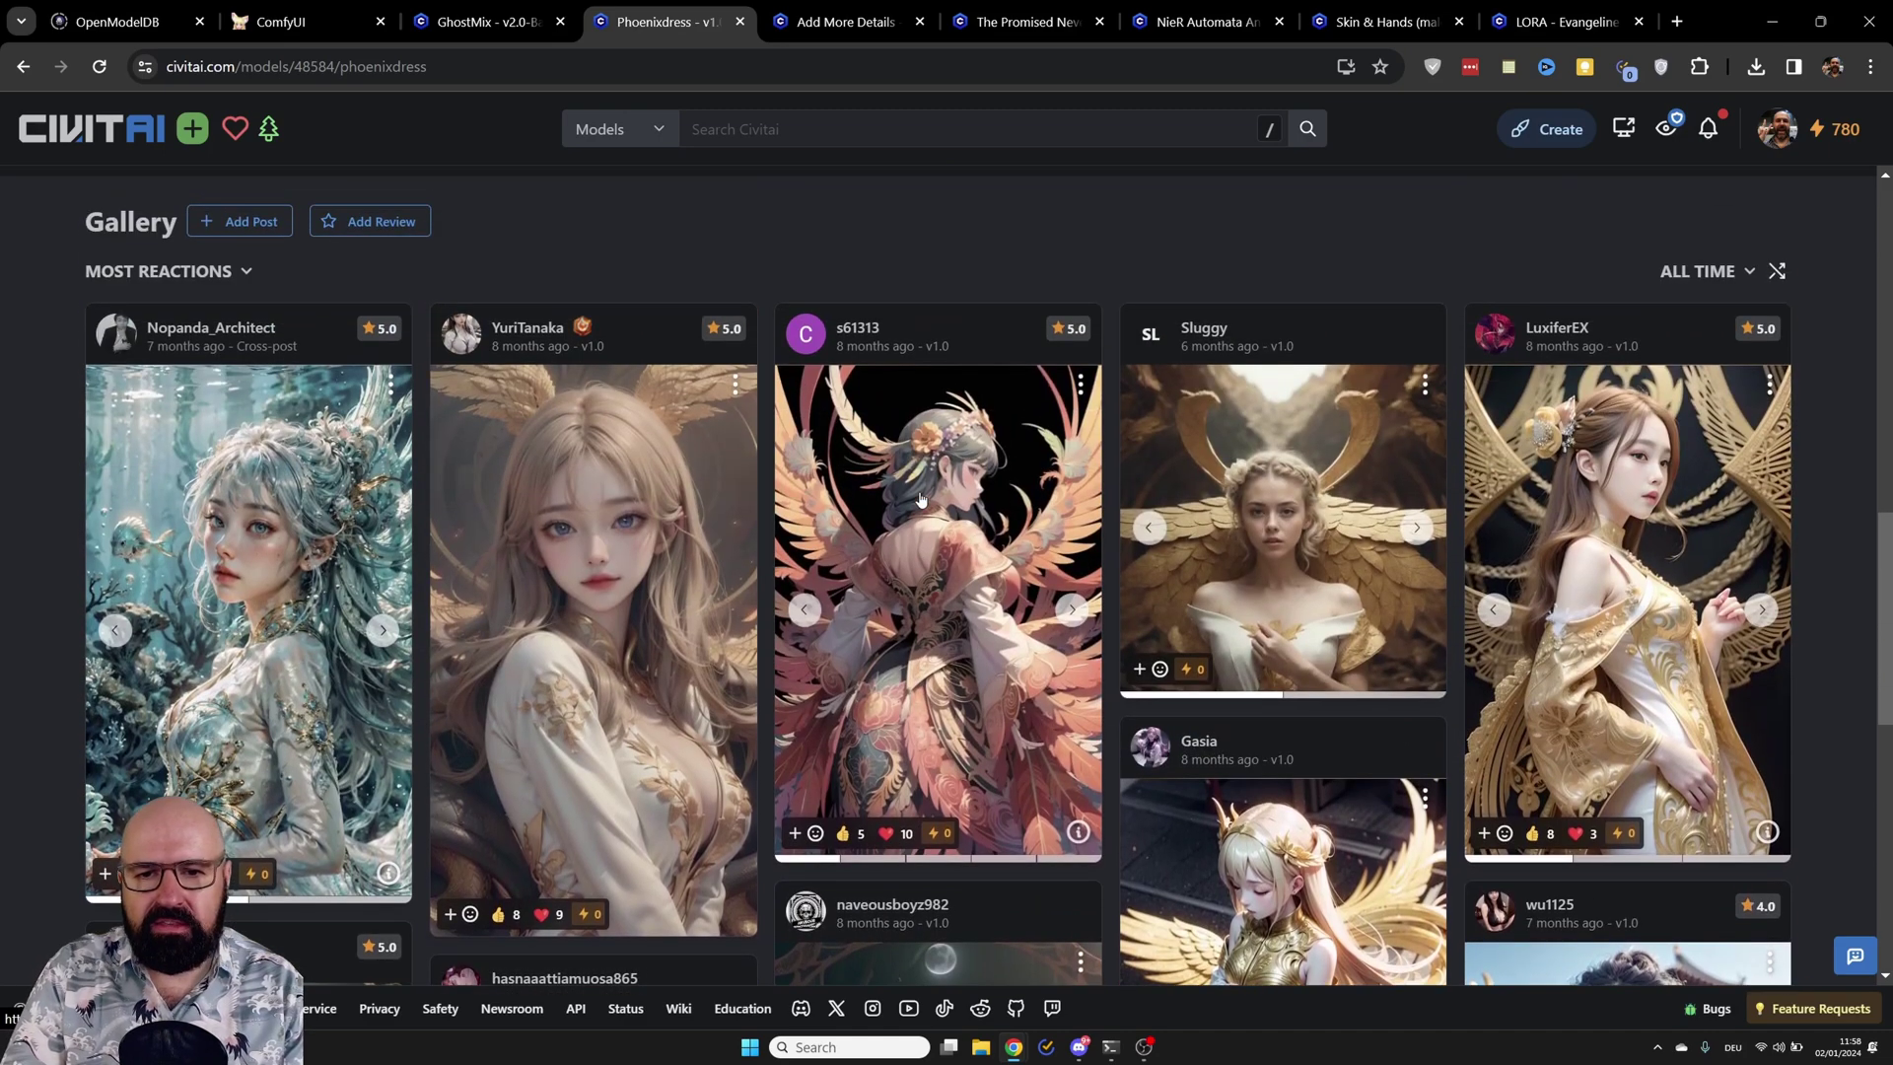
pyautogui.scroll(3, 966, 493)
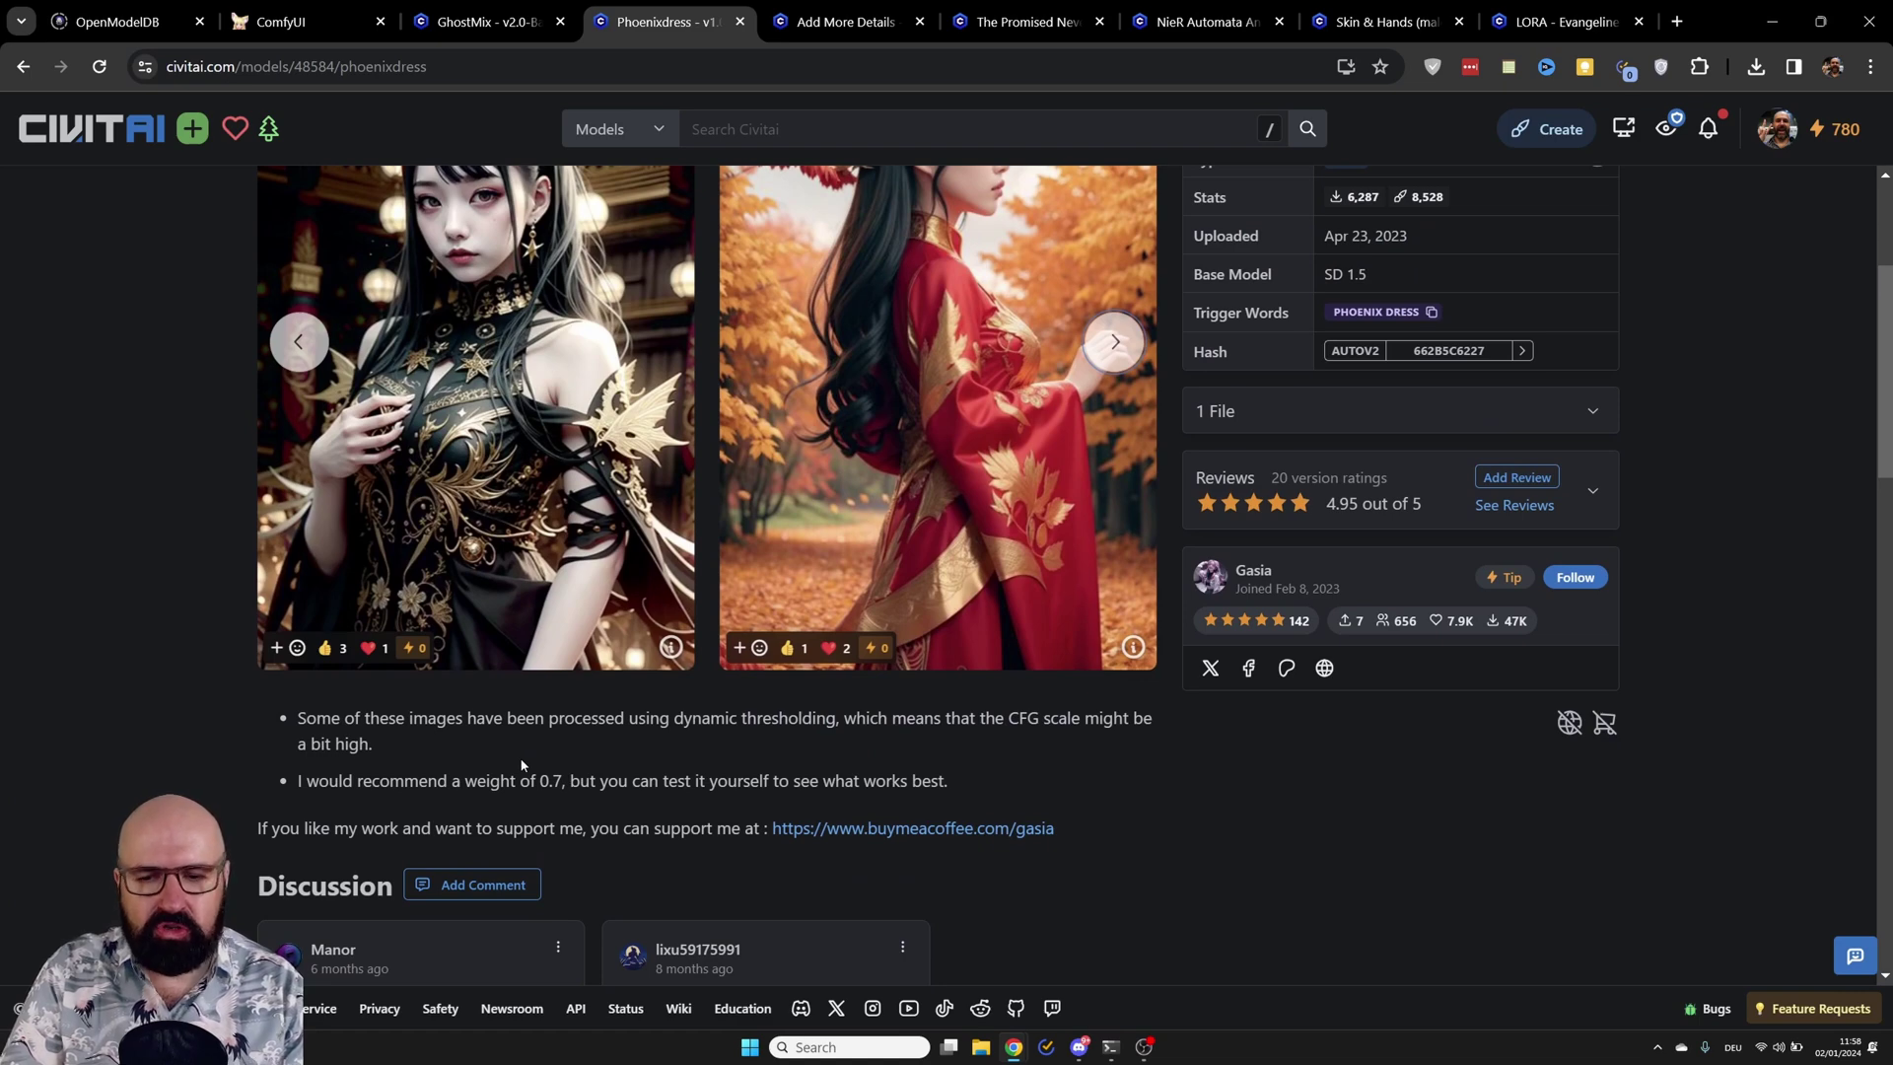
pyautogui.moveTo(1007, 717); pyautogui.dragTo(1082, 721)
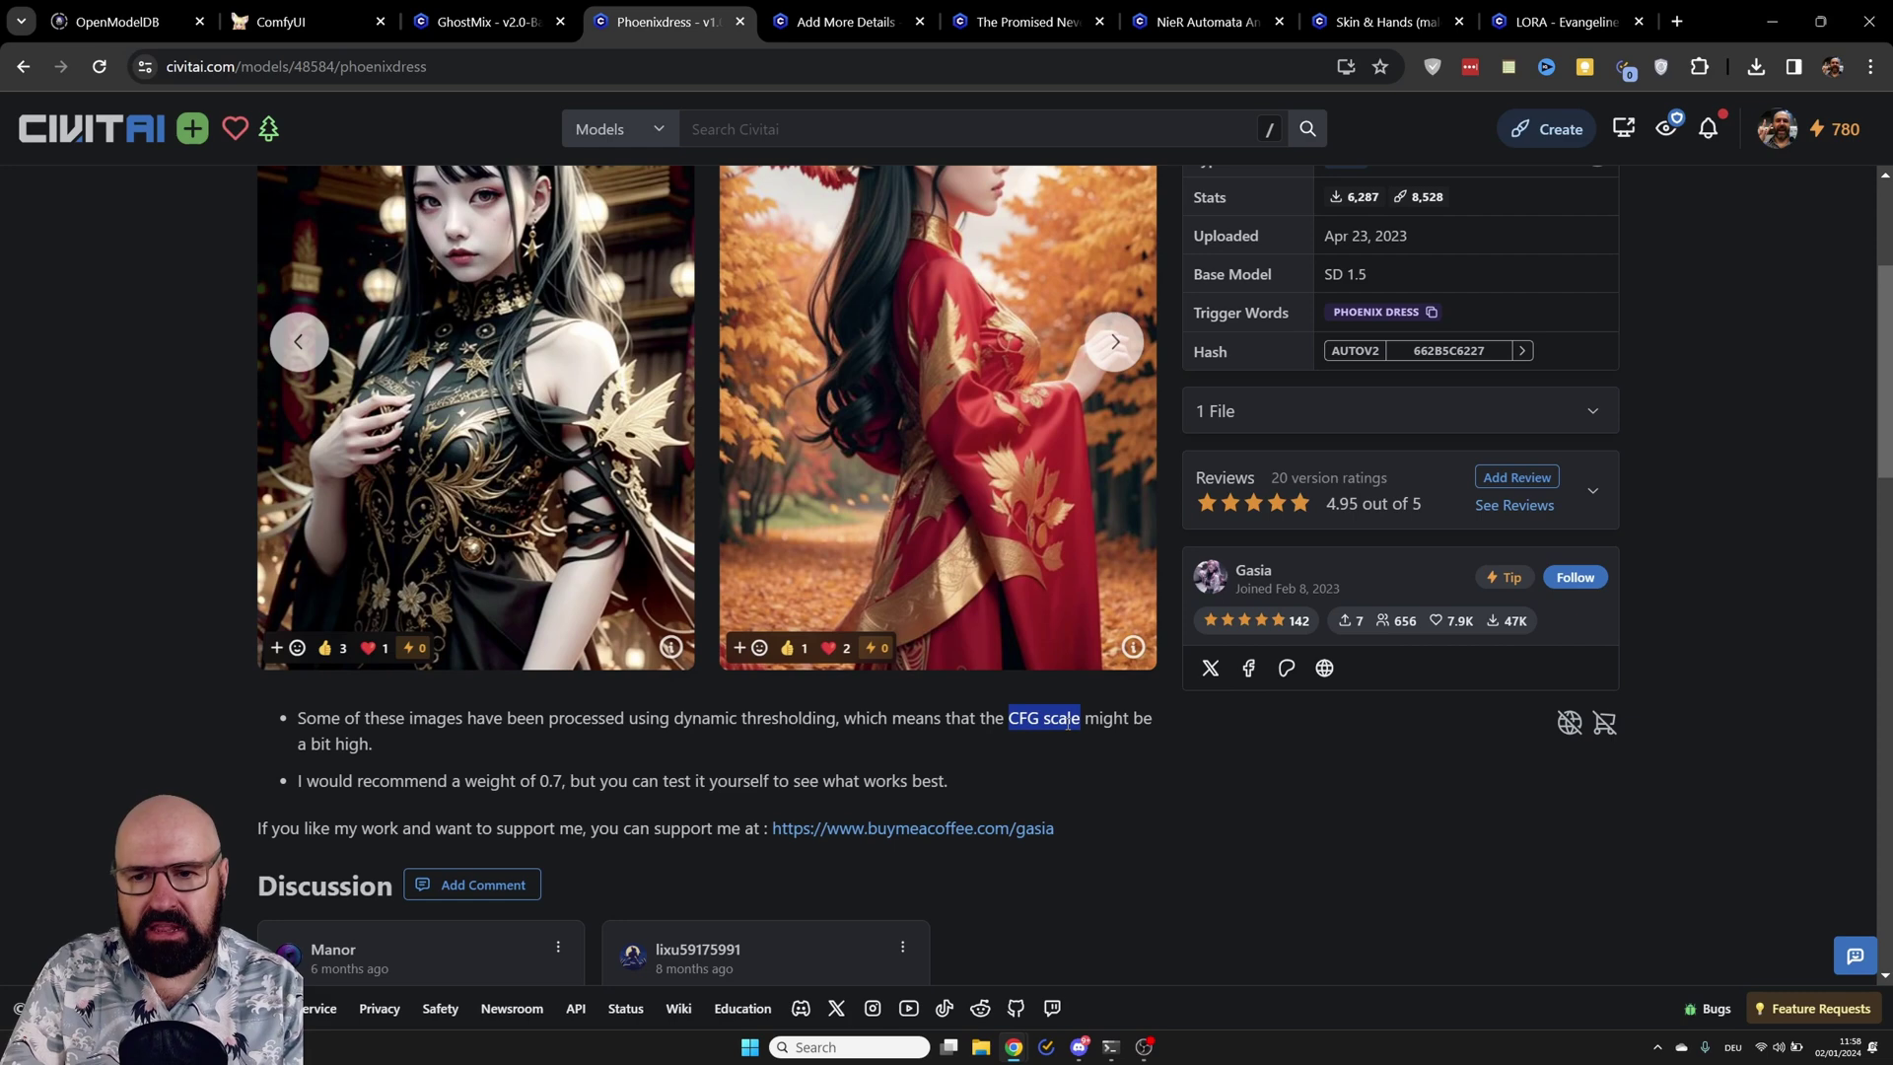
pyautogui.moveTo(465, 782); pyautogui.dragTo(569, 787)
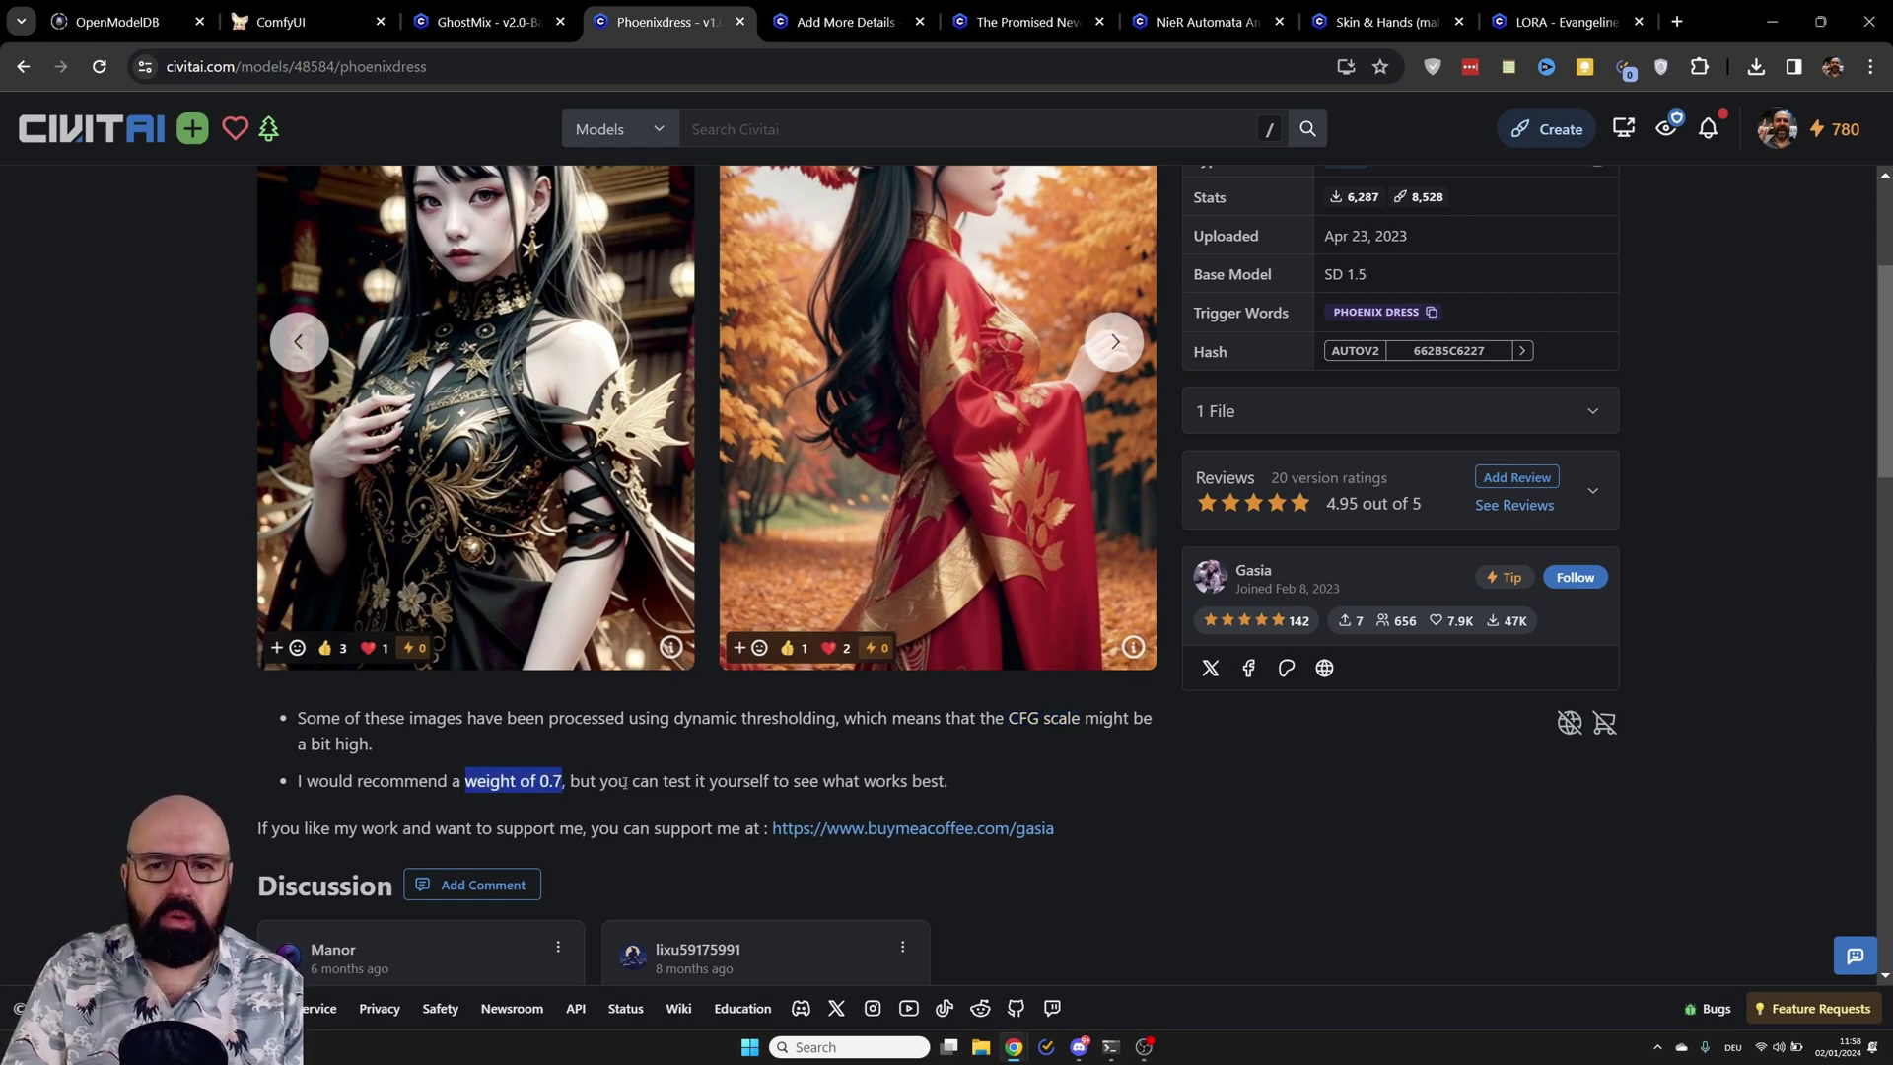
pyautogui.hotkey('ctrl', 'Tab')
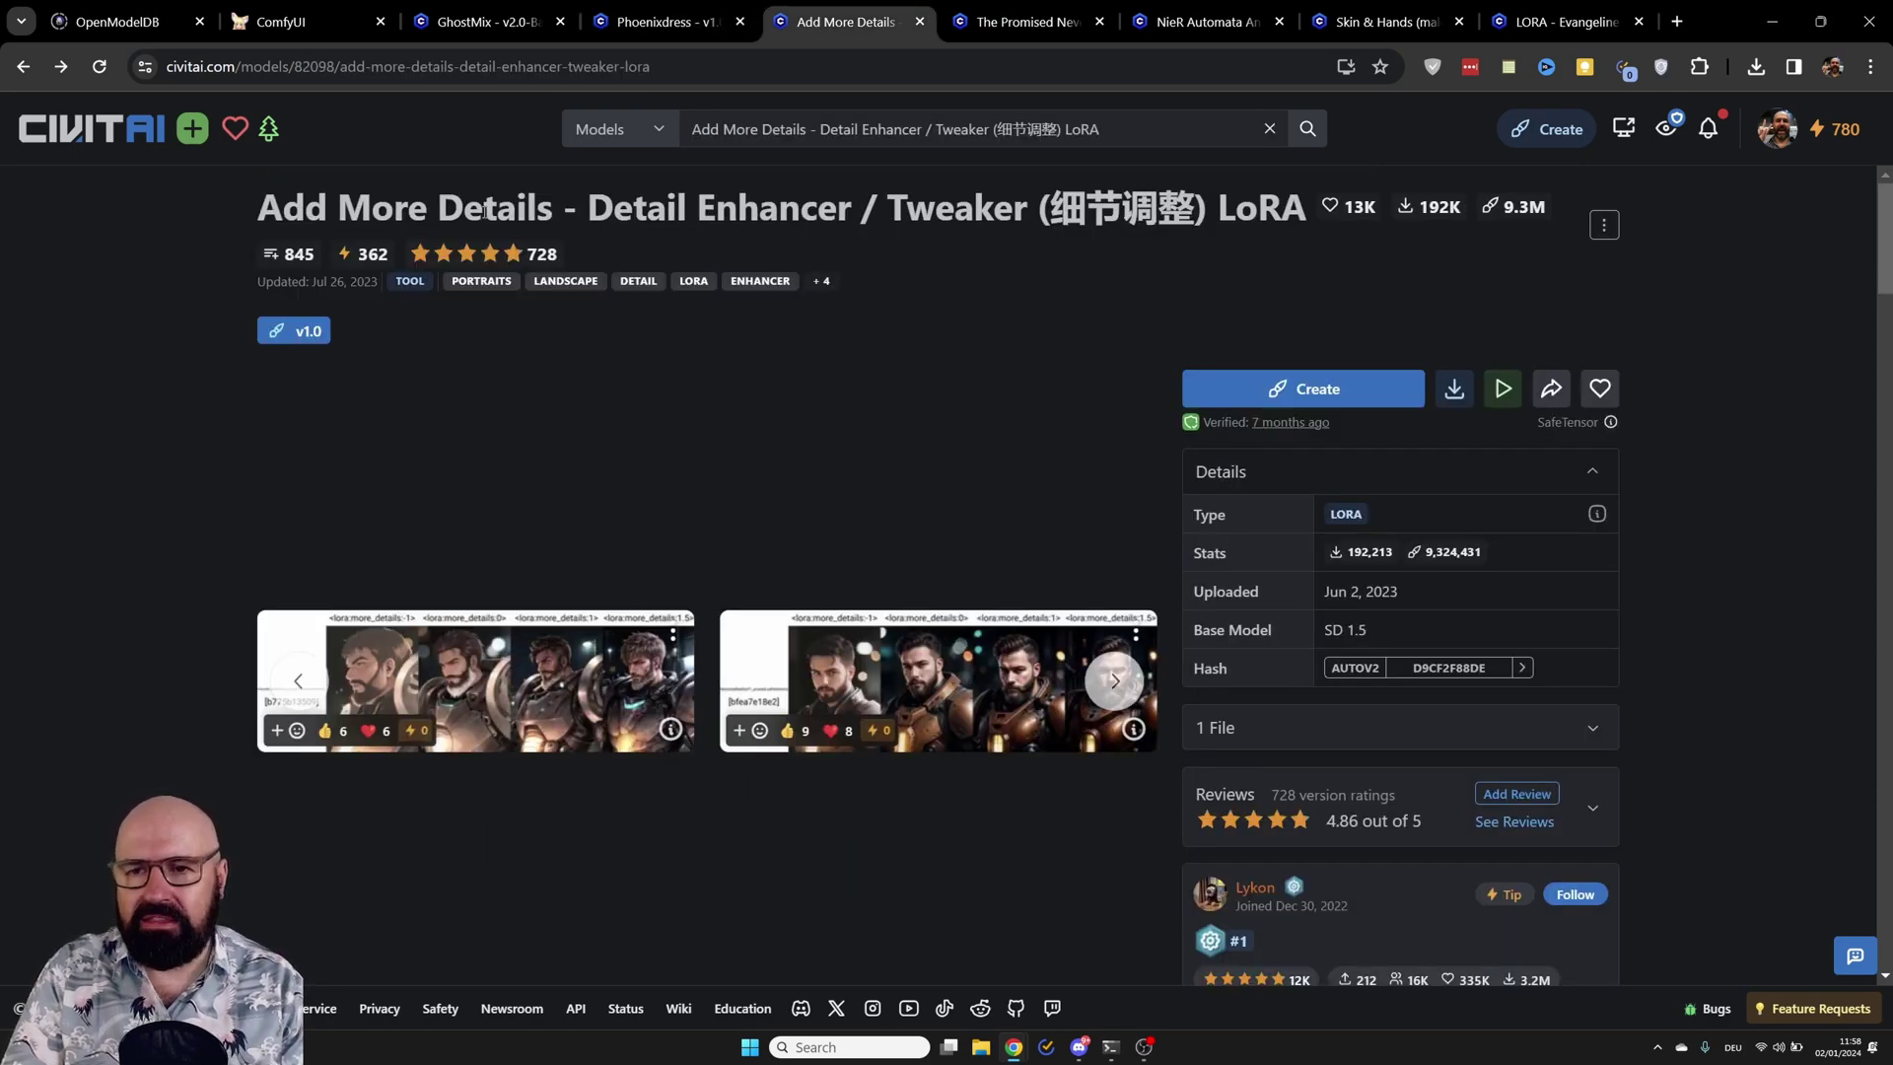
# Step: View the Add More Details example comparing weights -1, 0, 1 and 1.5, then go to Promised Neverland
pyautogui.click(907, 668)
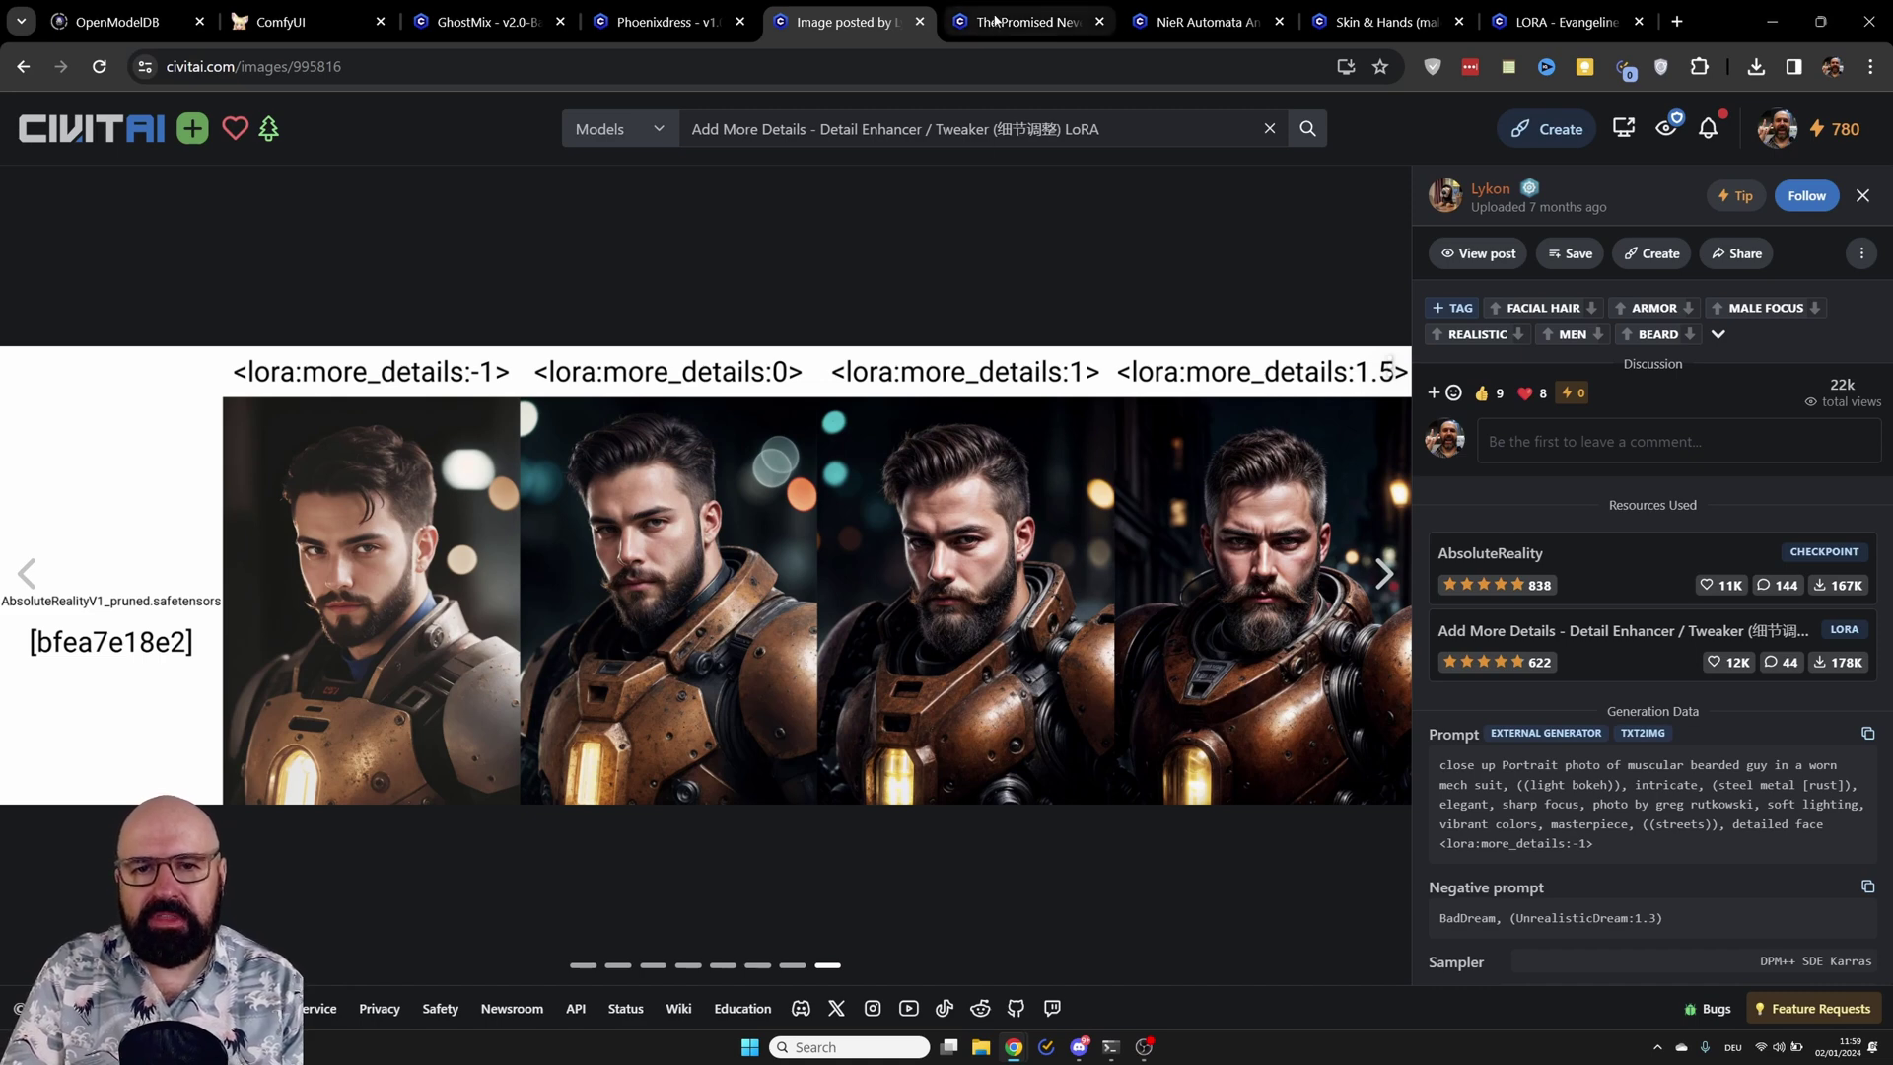
pyautogui.click(1025, 21)
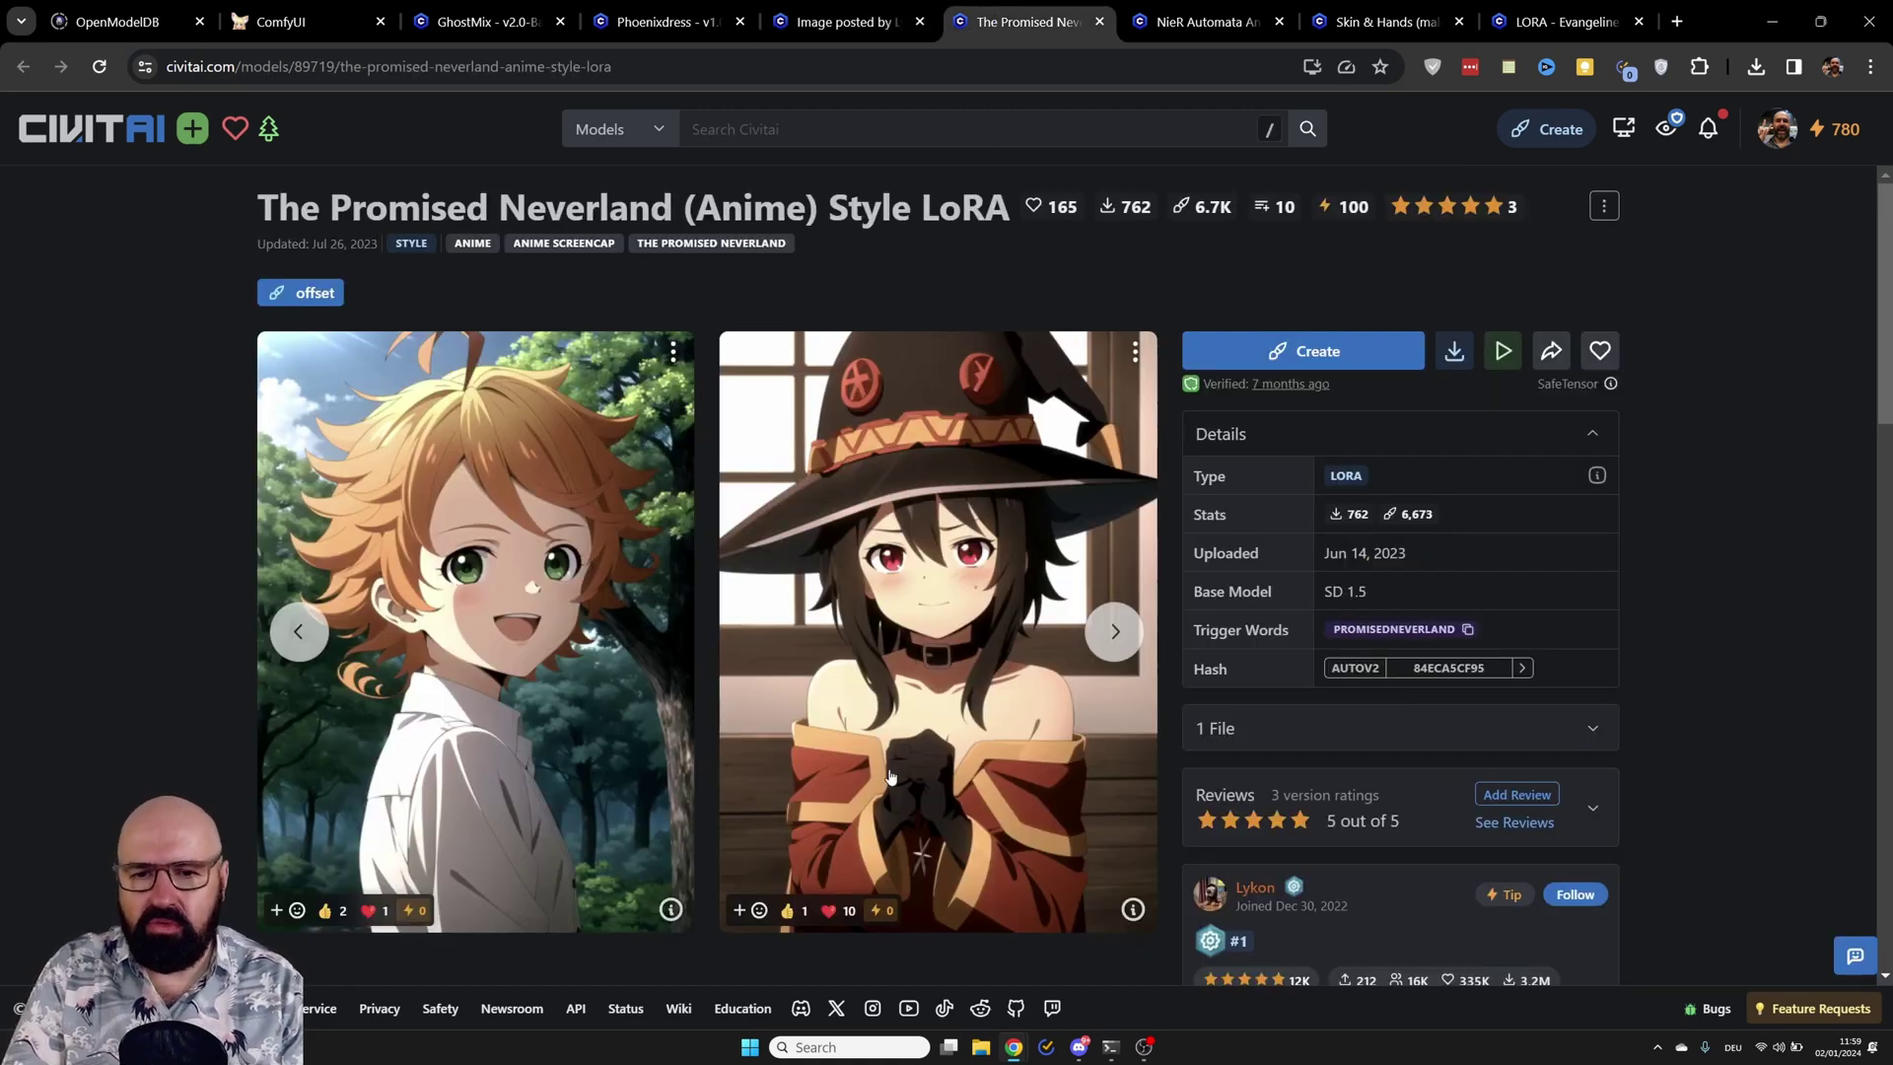
# Step: Page through the Promised Neverland and NieR Automata sample images, then open the Skin & Hands page
pyautogui.click(1115, 631)
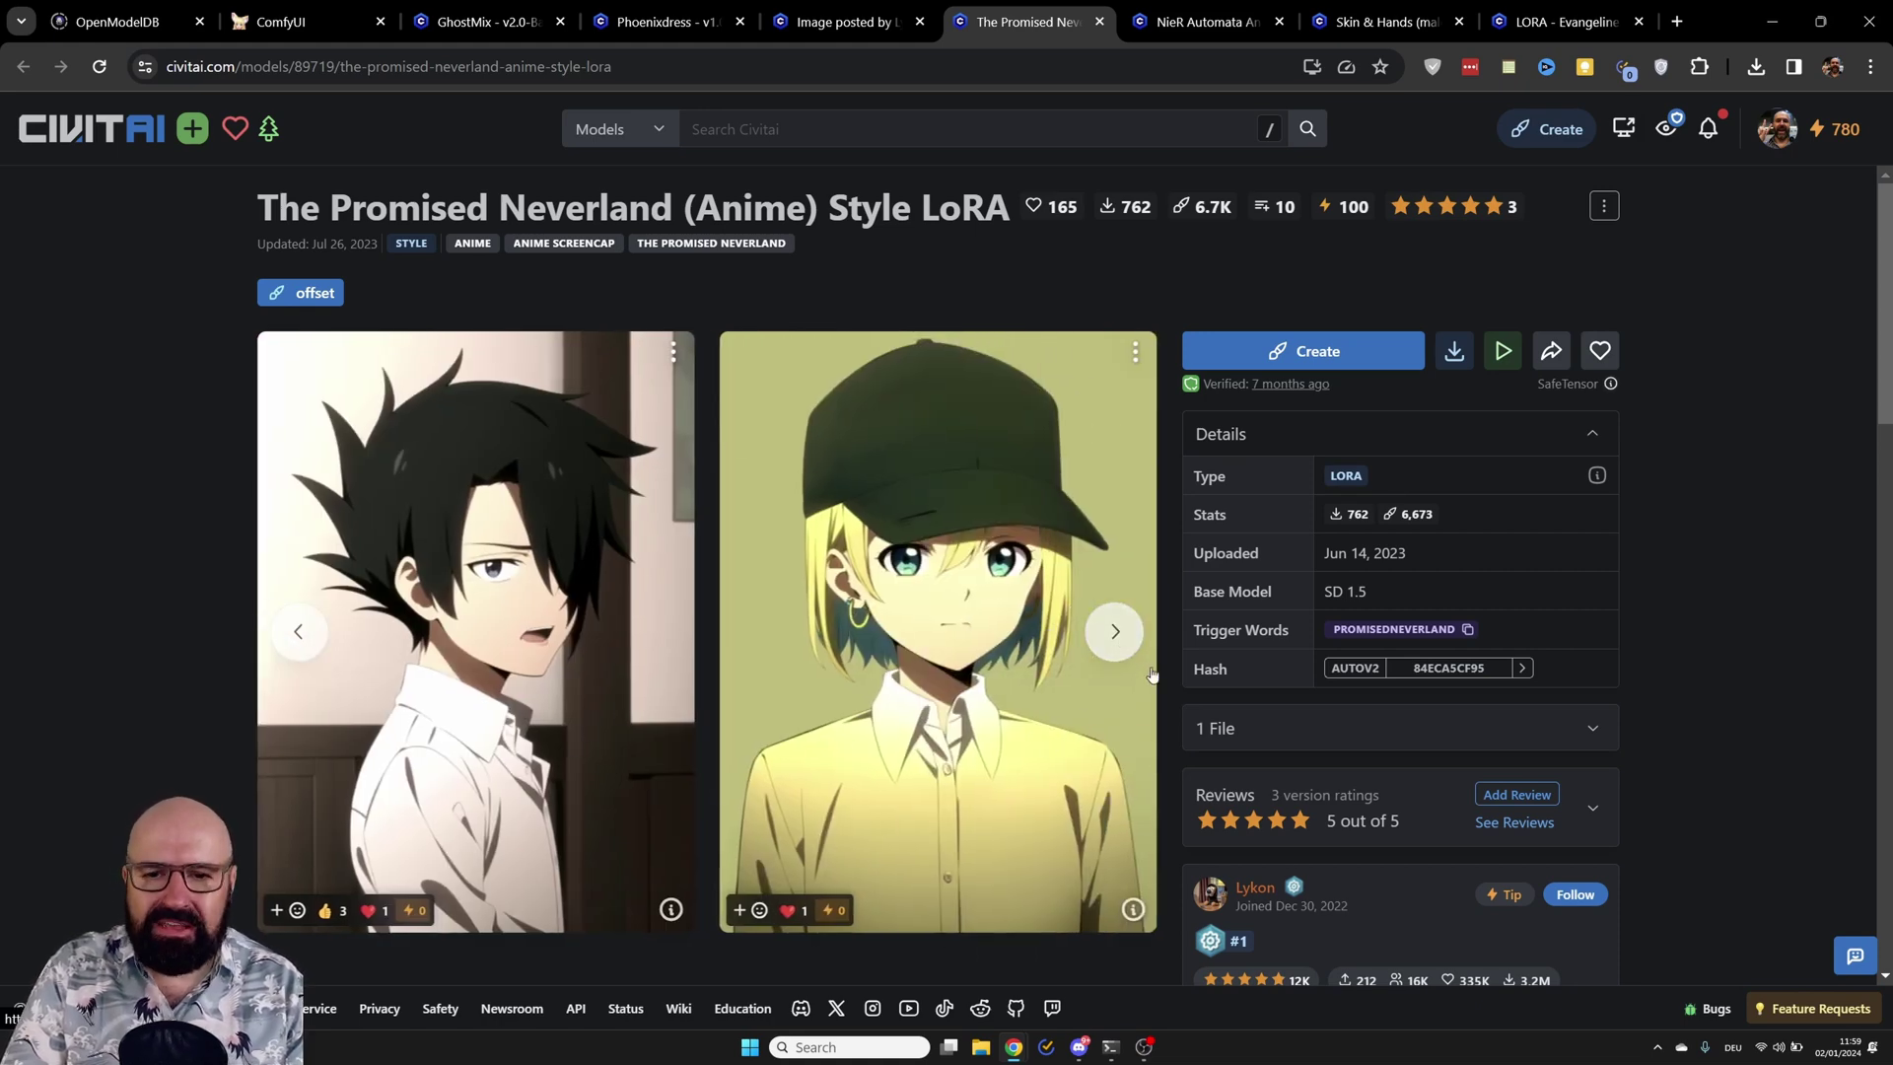
pyautogui.click(1115, 630)
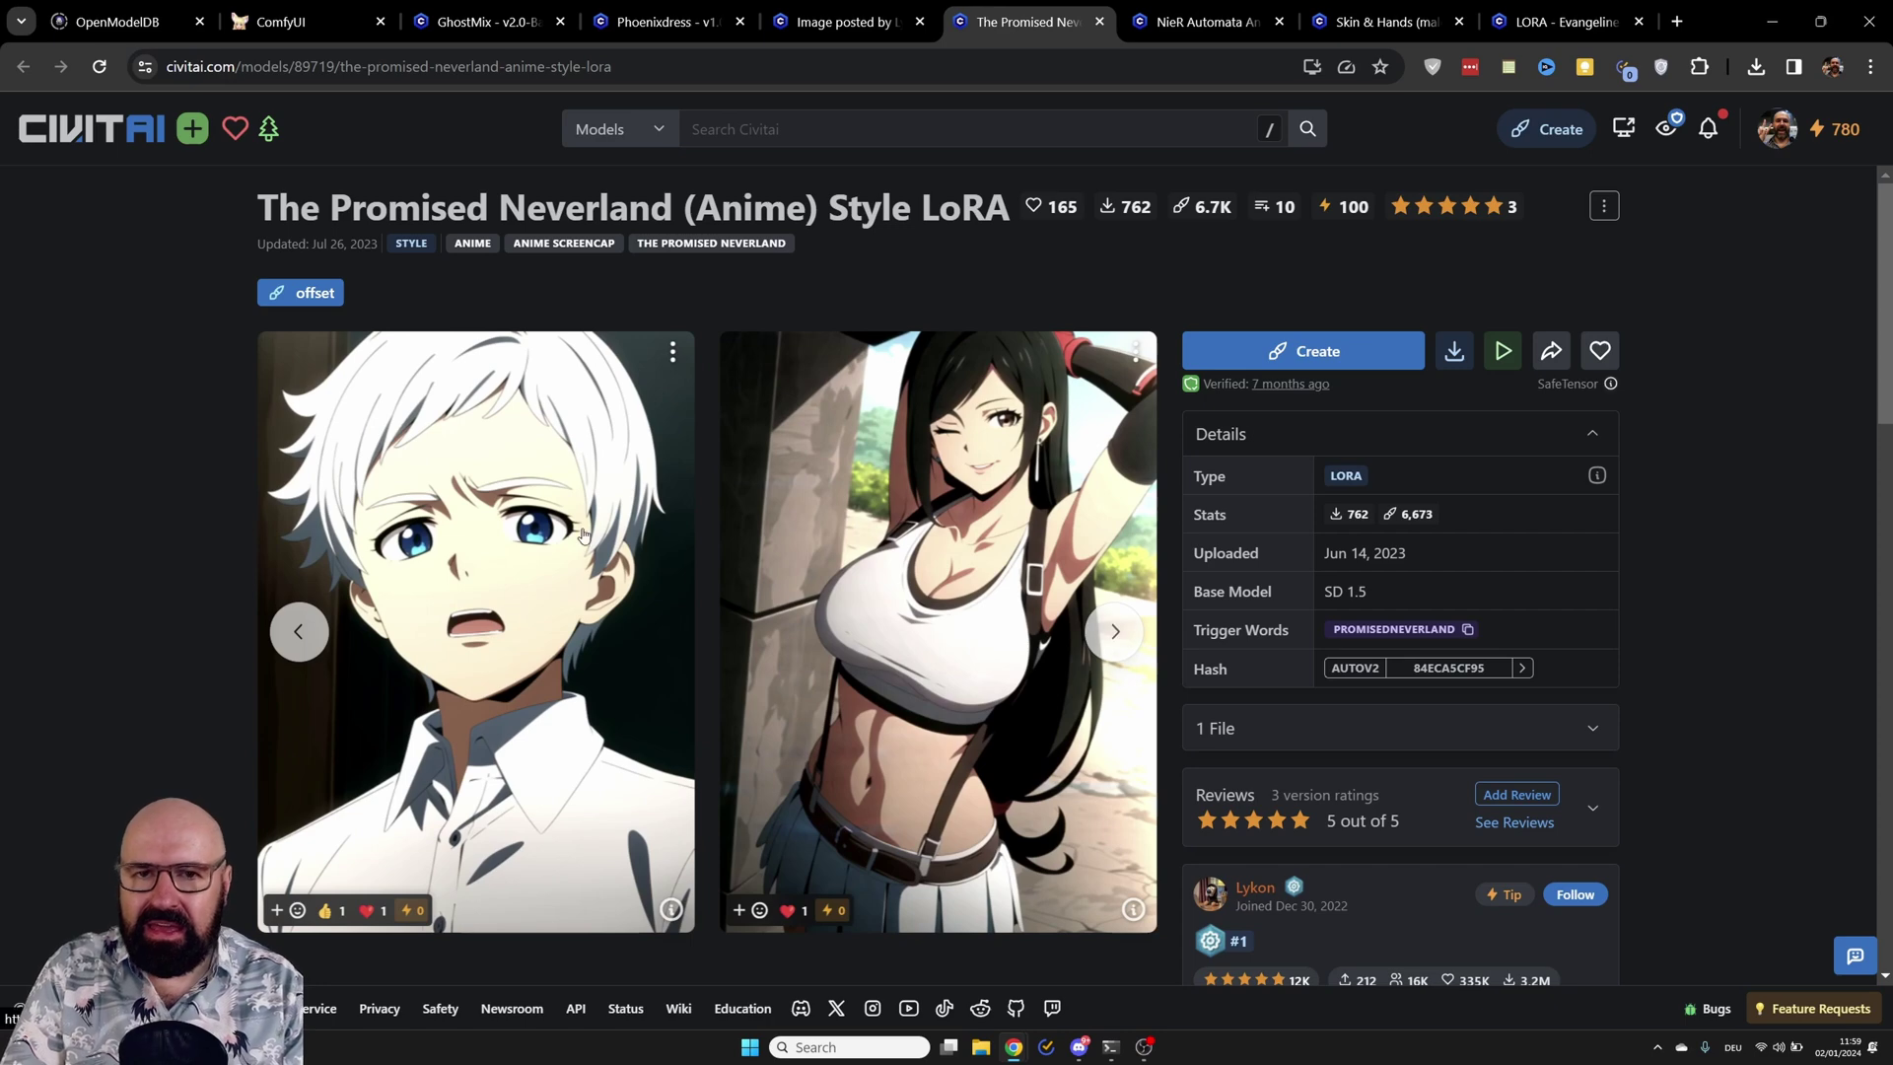
pyautogui.click(1190, 22)
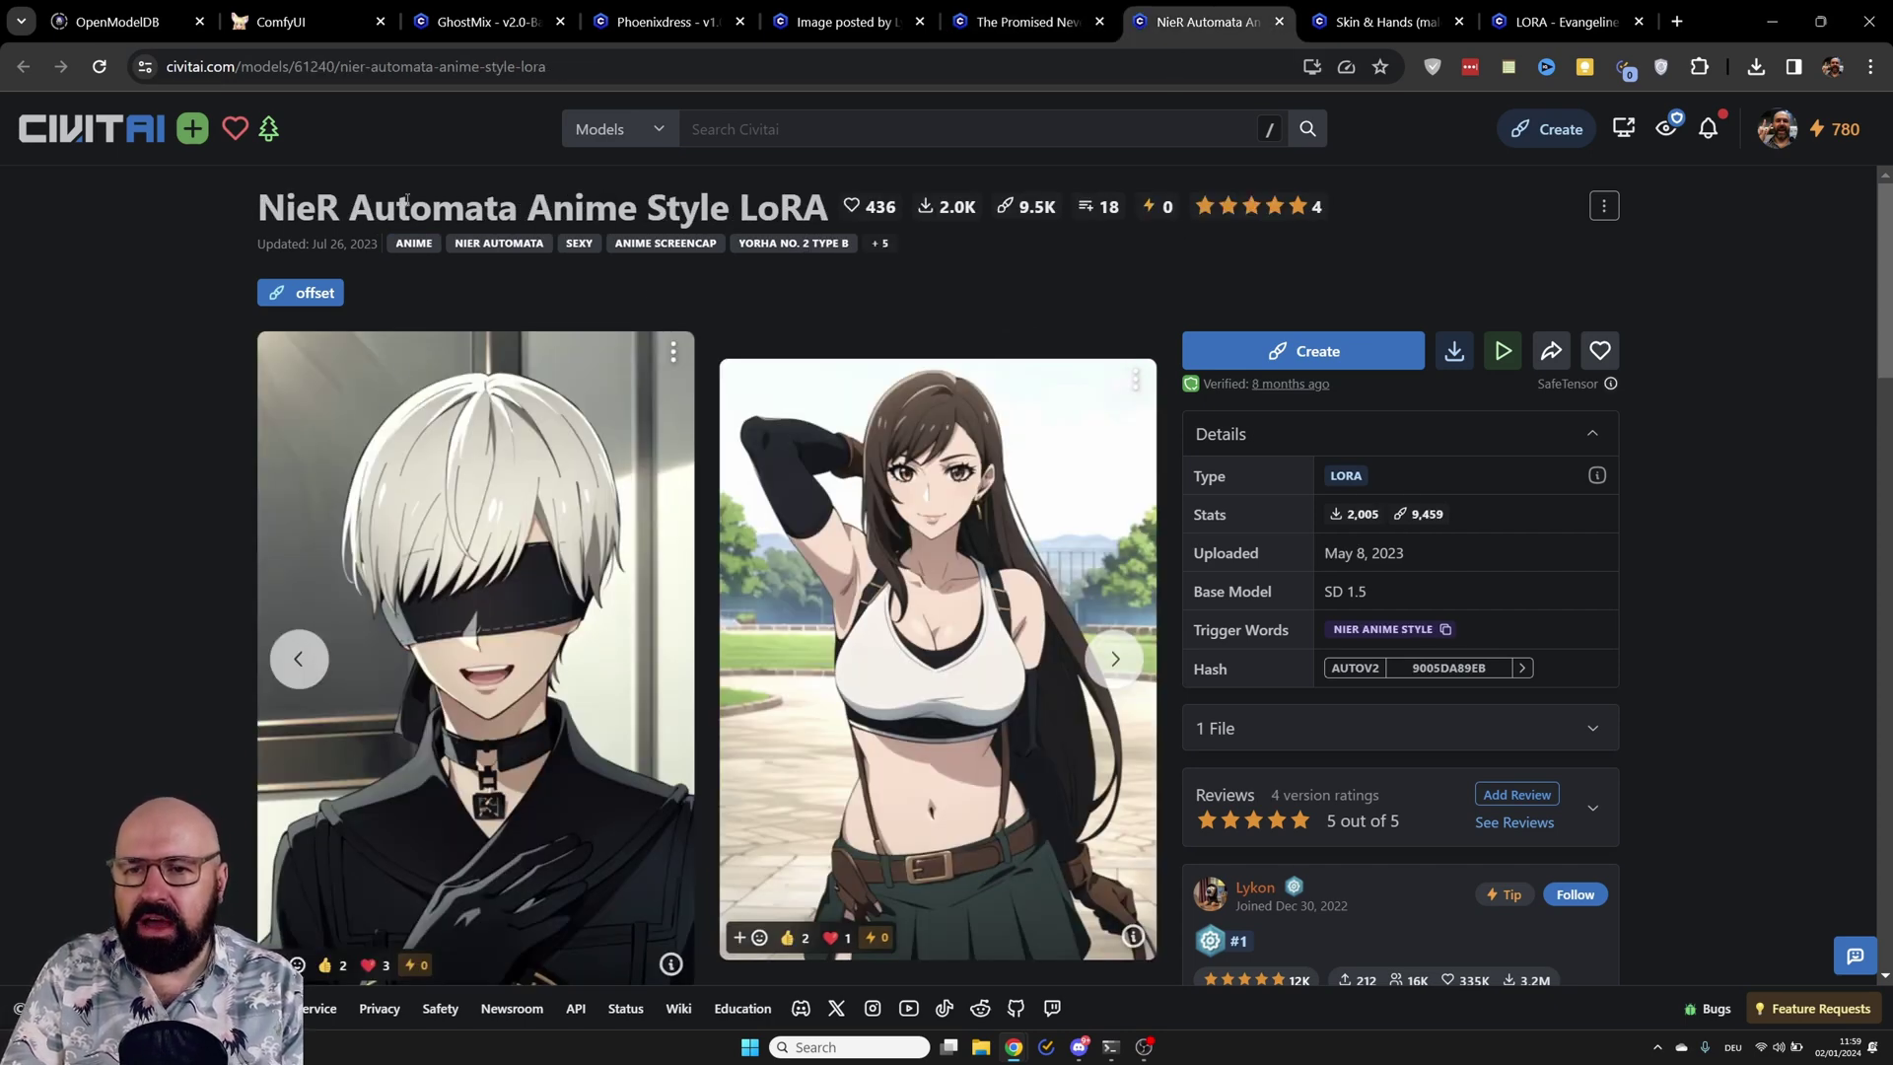
pyautogui.click(1103, 670)
pyautogui.click(1102, 671)
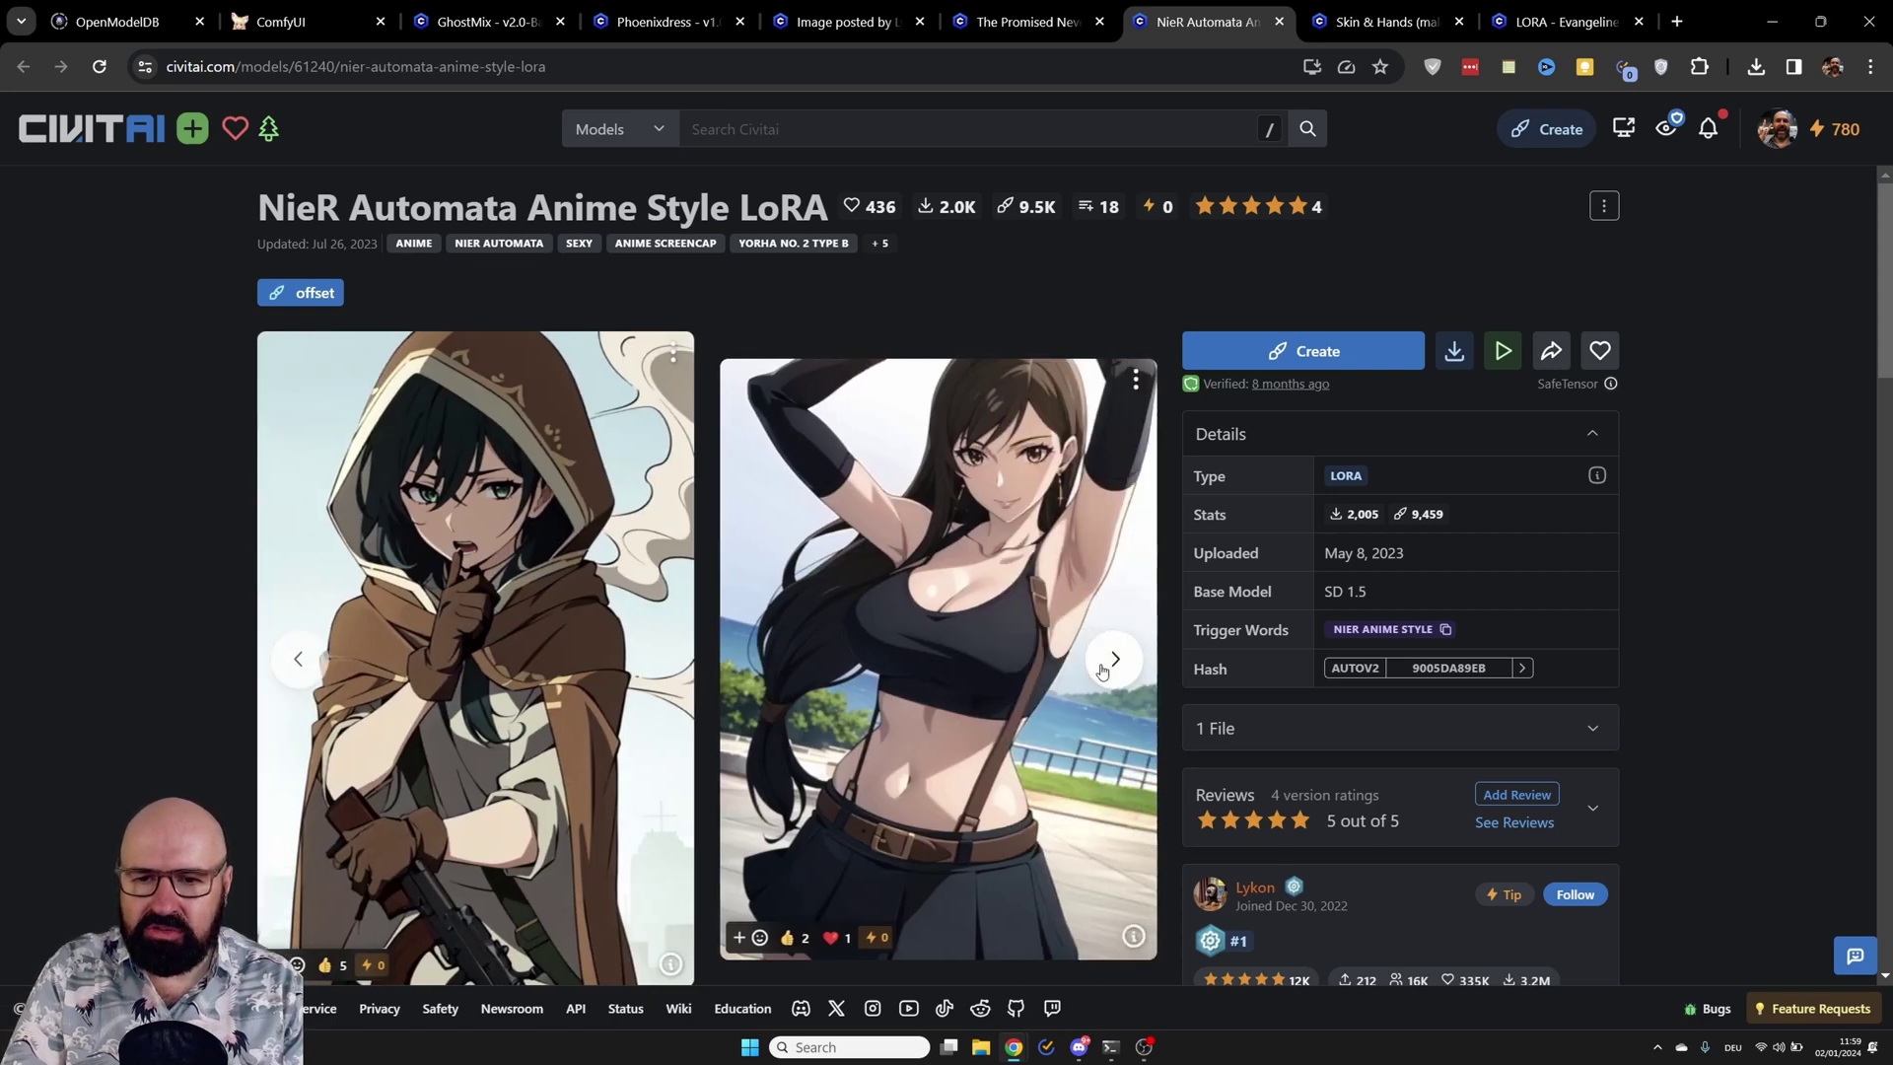
pyautogui.click(1102, 671)
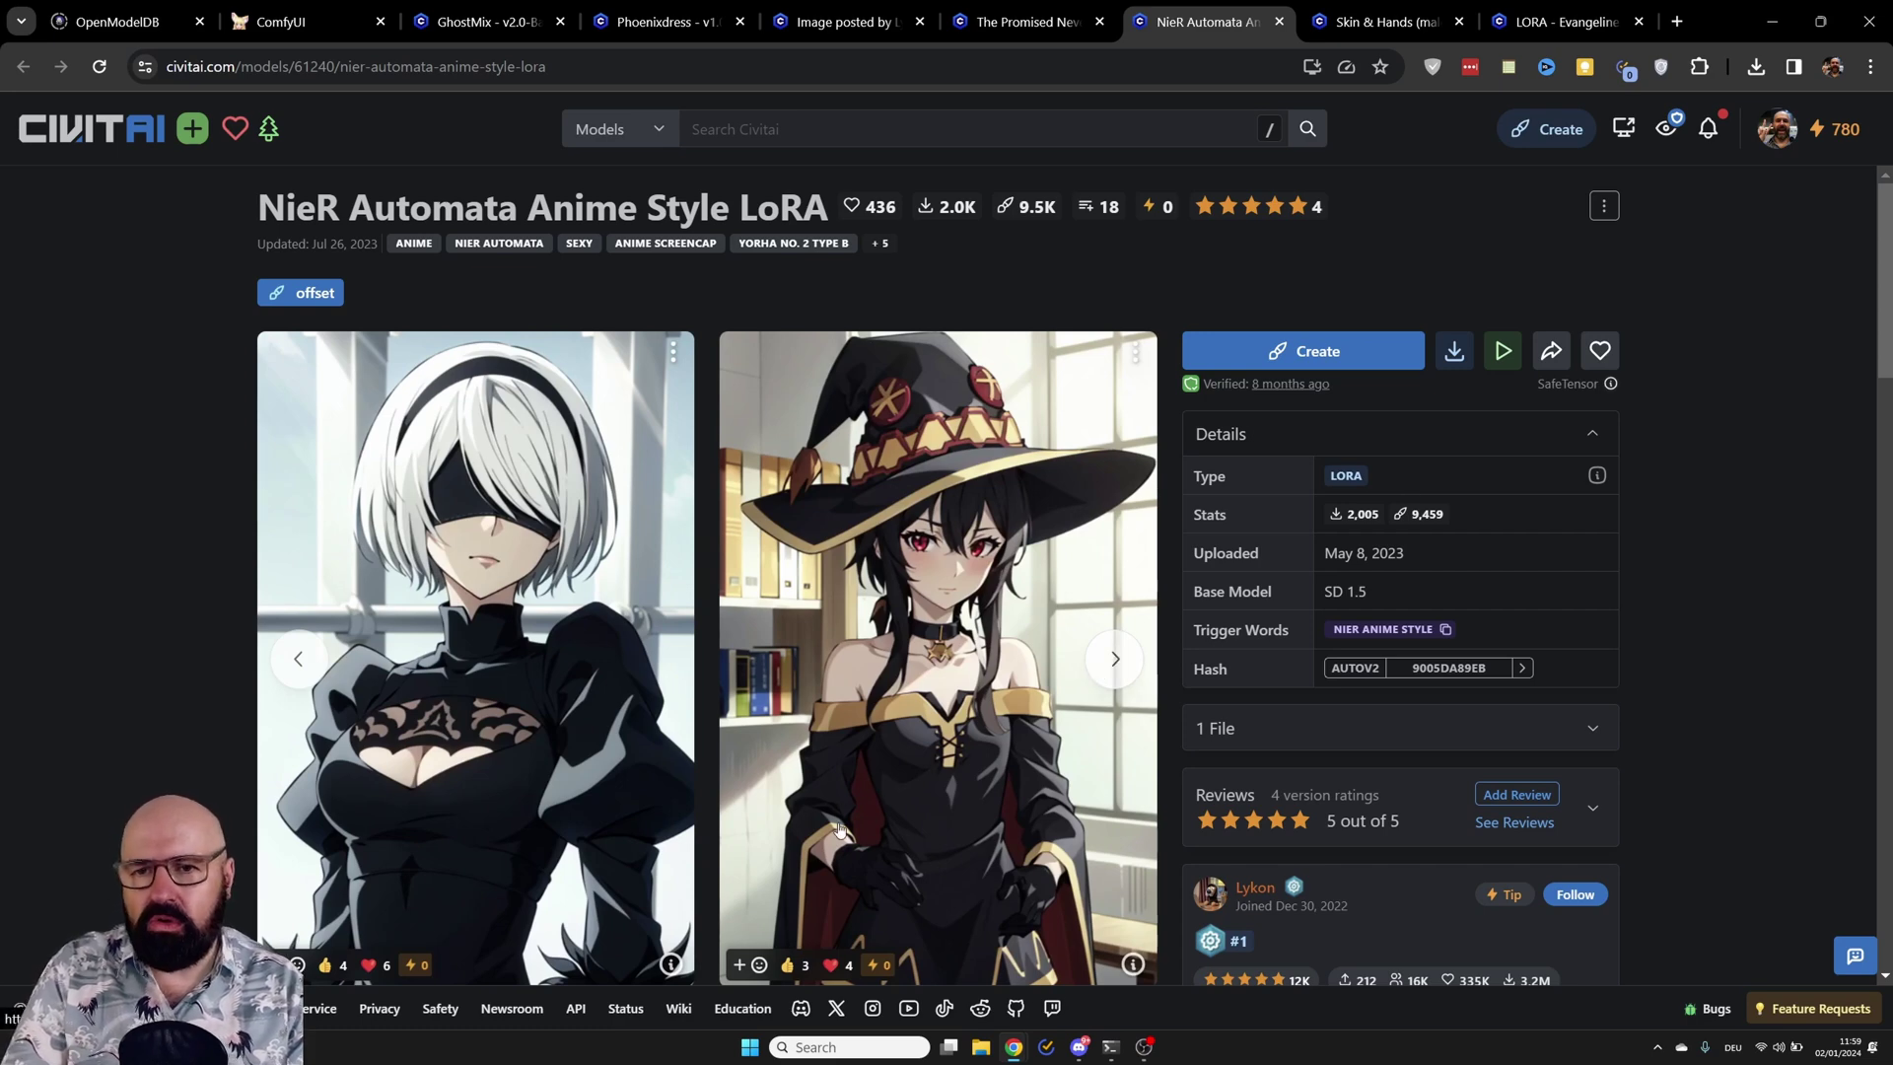
pyautogui.click(1380, 22)
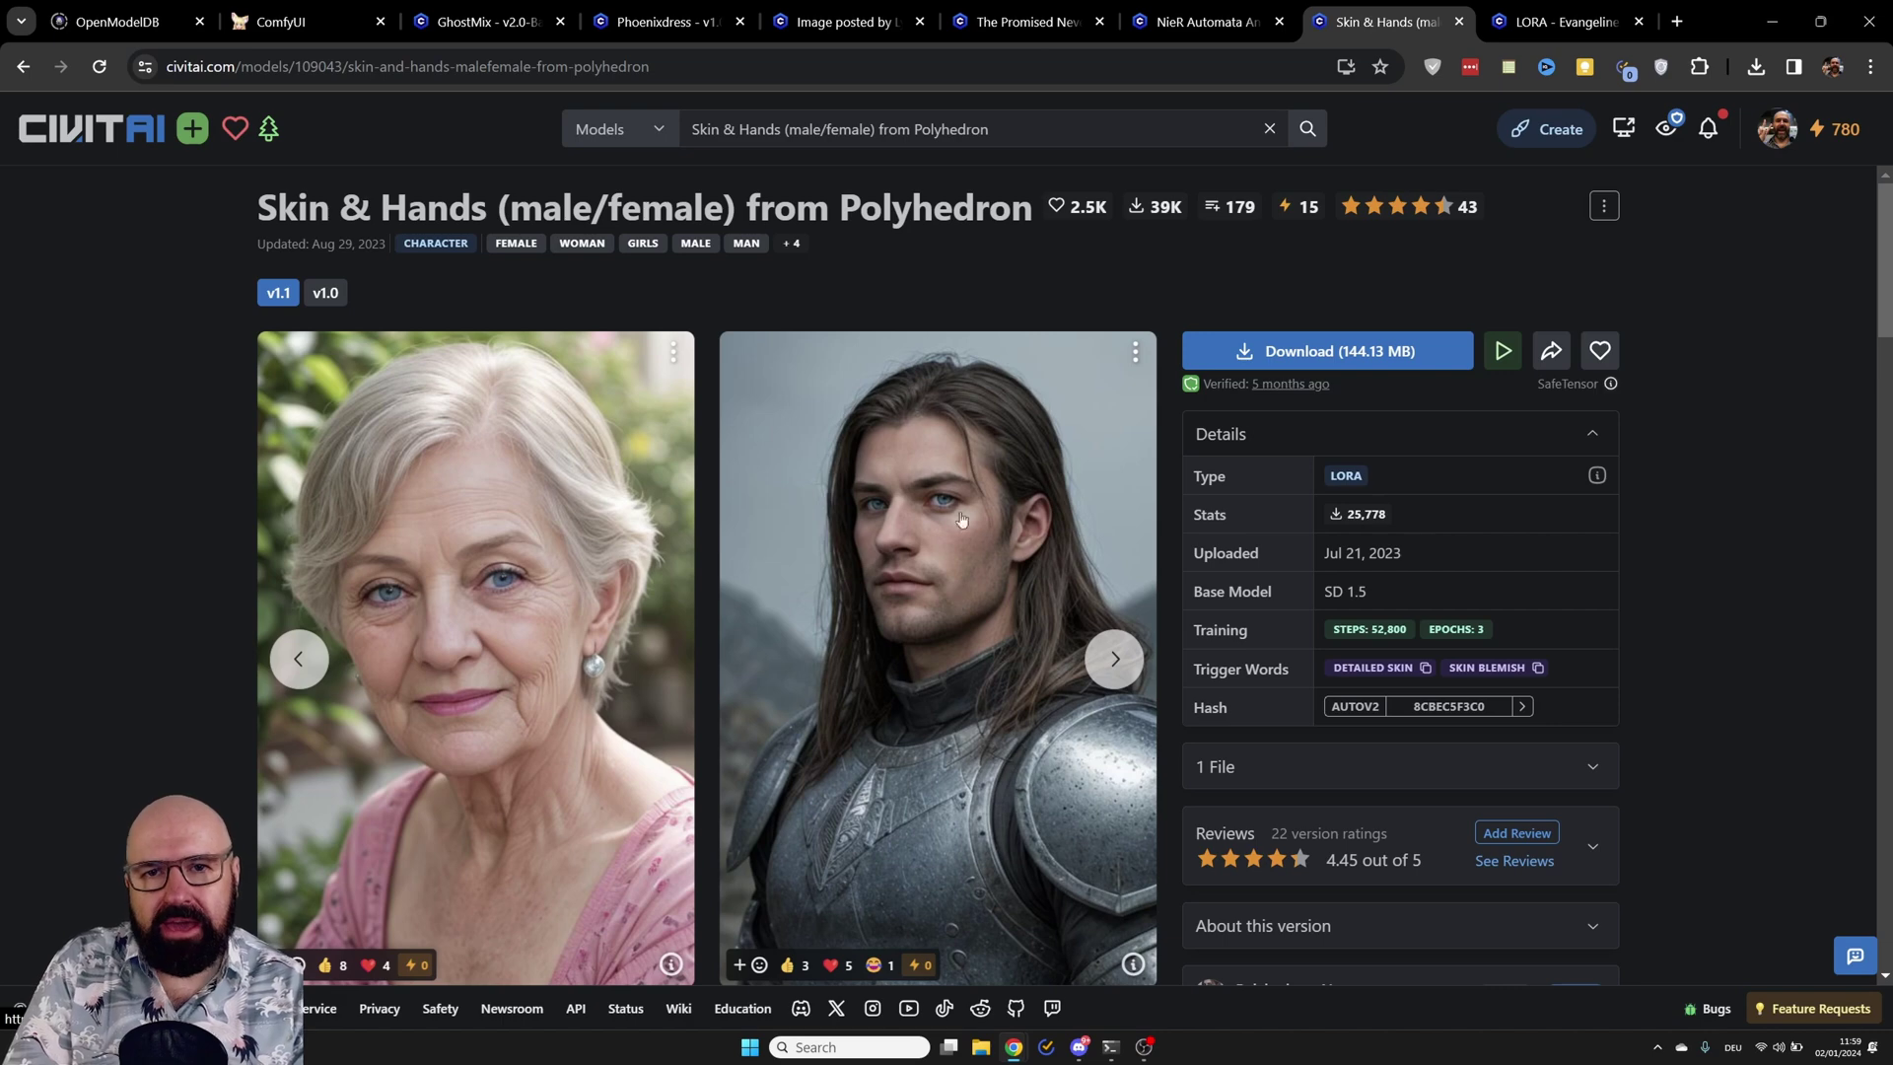
# Step: Look over the LORA - Evangeline Lilly page, then switch back to the ComfyUI workflow
pyautogui.click(1537, 27)
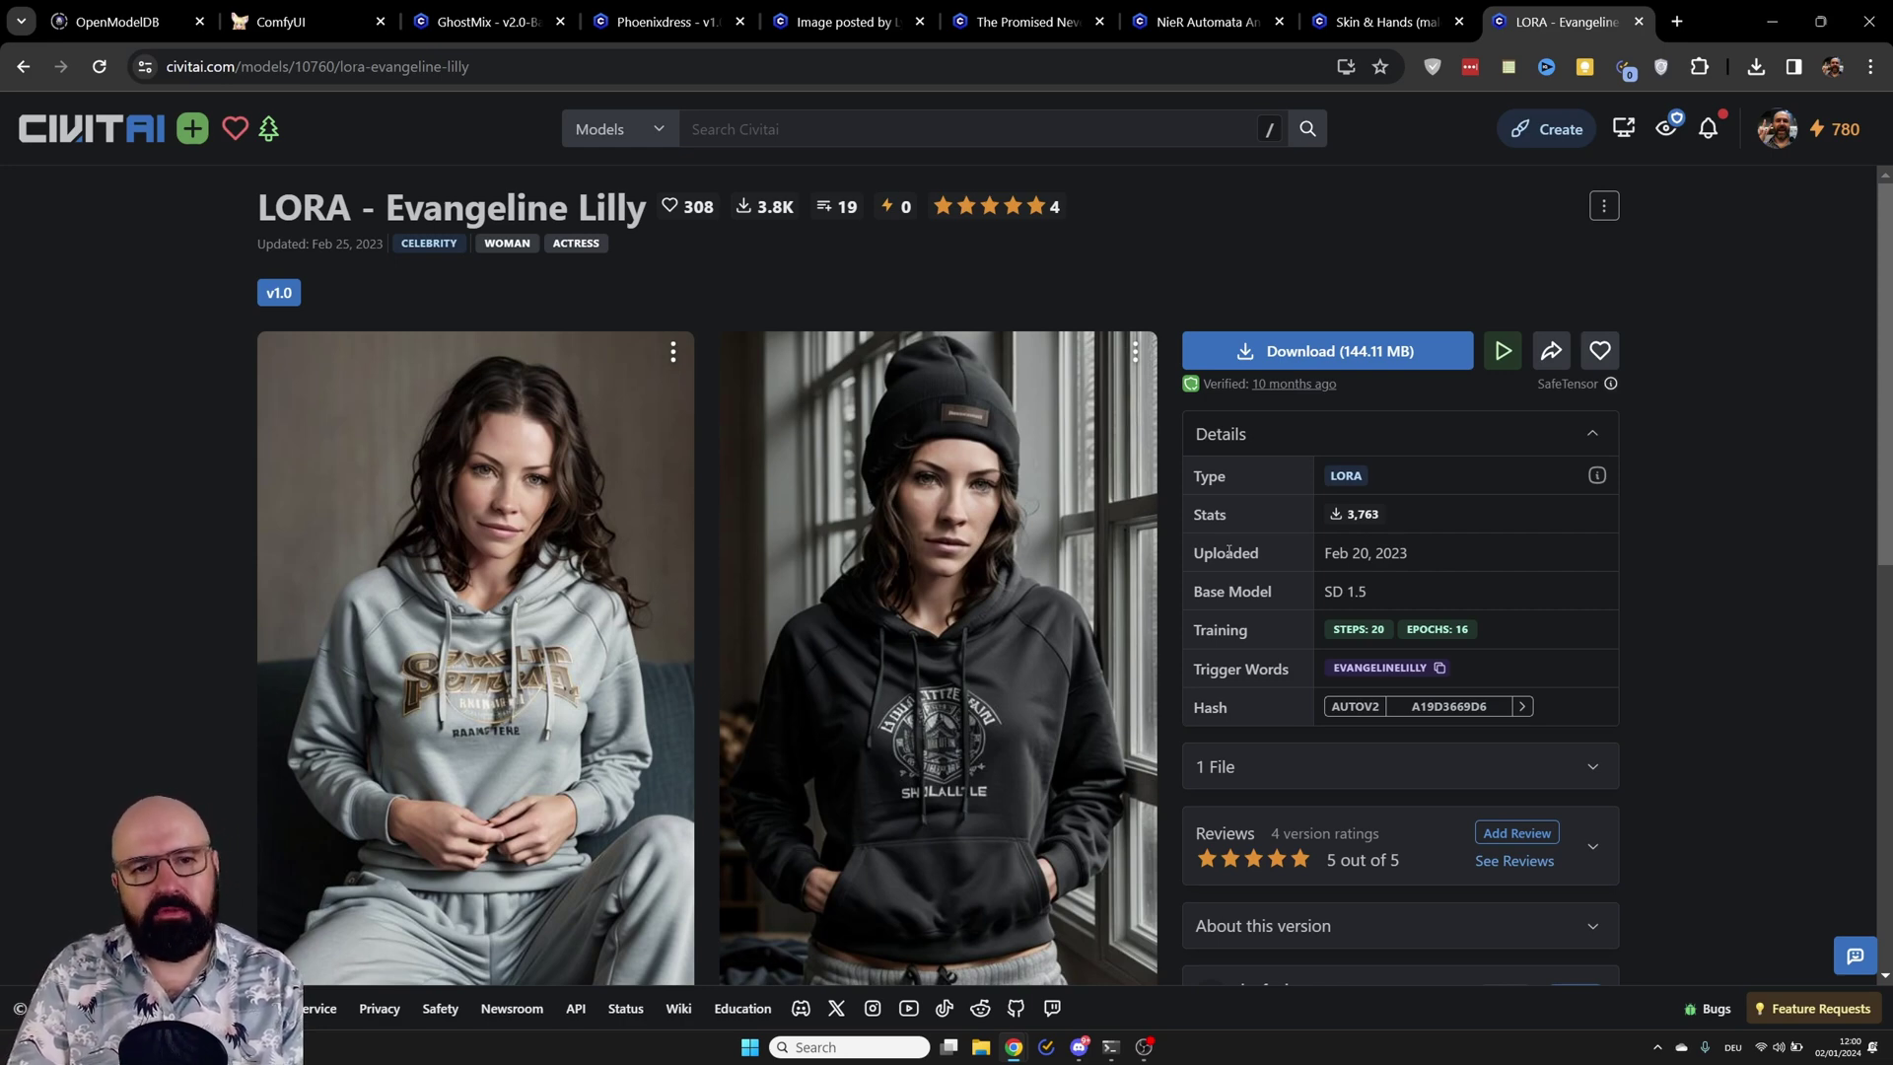
pyautogui.hotkey('ctrl', '2')
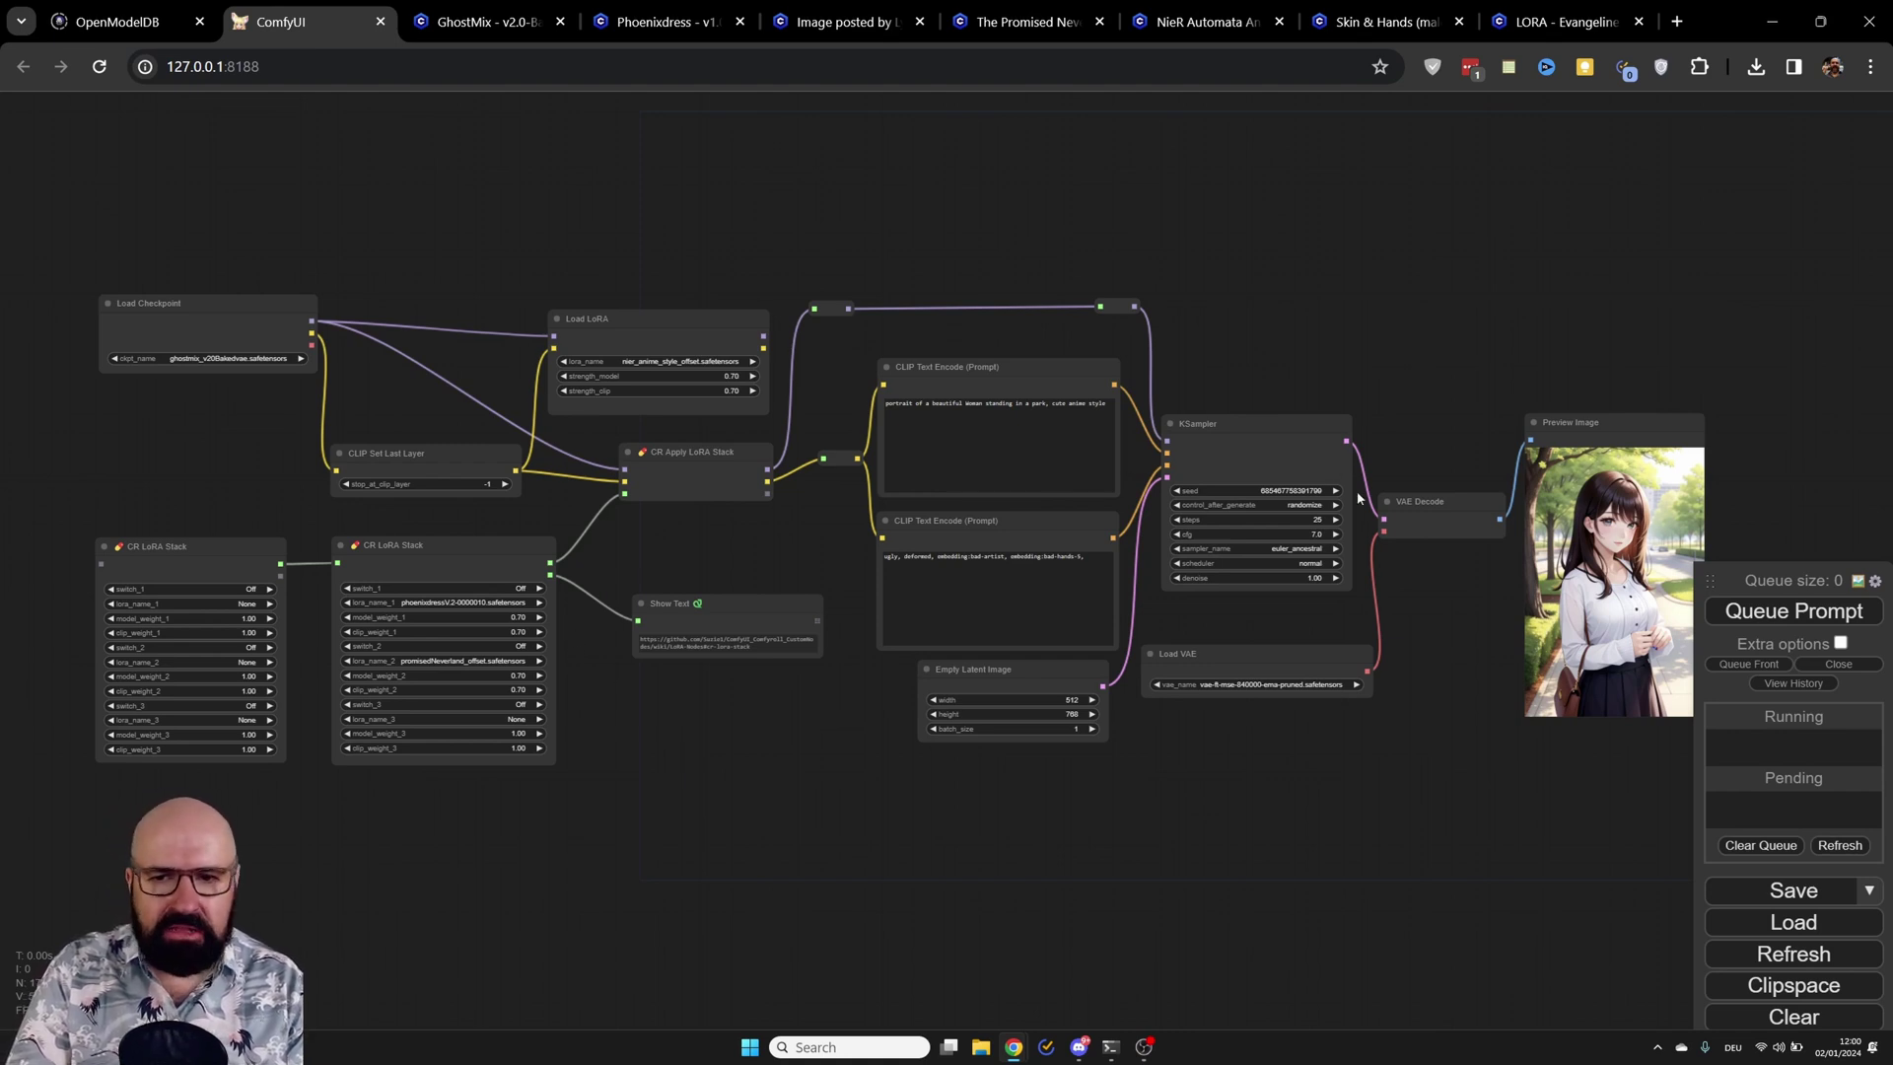
# Step: Realign Load Checkpoint, both prompt nodes, Empty Latent Image, KSampler, Preview Image and Load VAE
pyautogui.moveTo(177, 304); pyautogui.dragTo(219, 295)
pyautogui.moveTo(958, 367); pyautogui.dragTo(959, 362)
pyautogui.moveTo(969, 528); pyautogui.dragTo(971, 522)
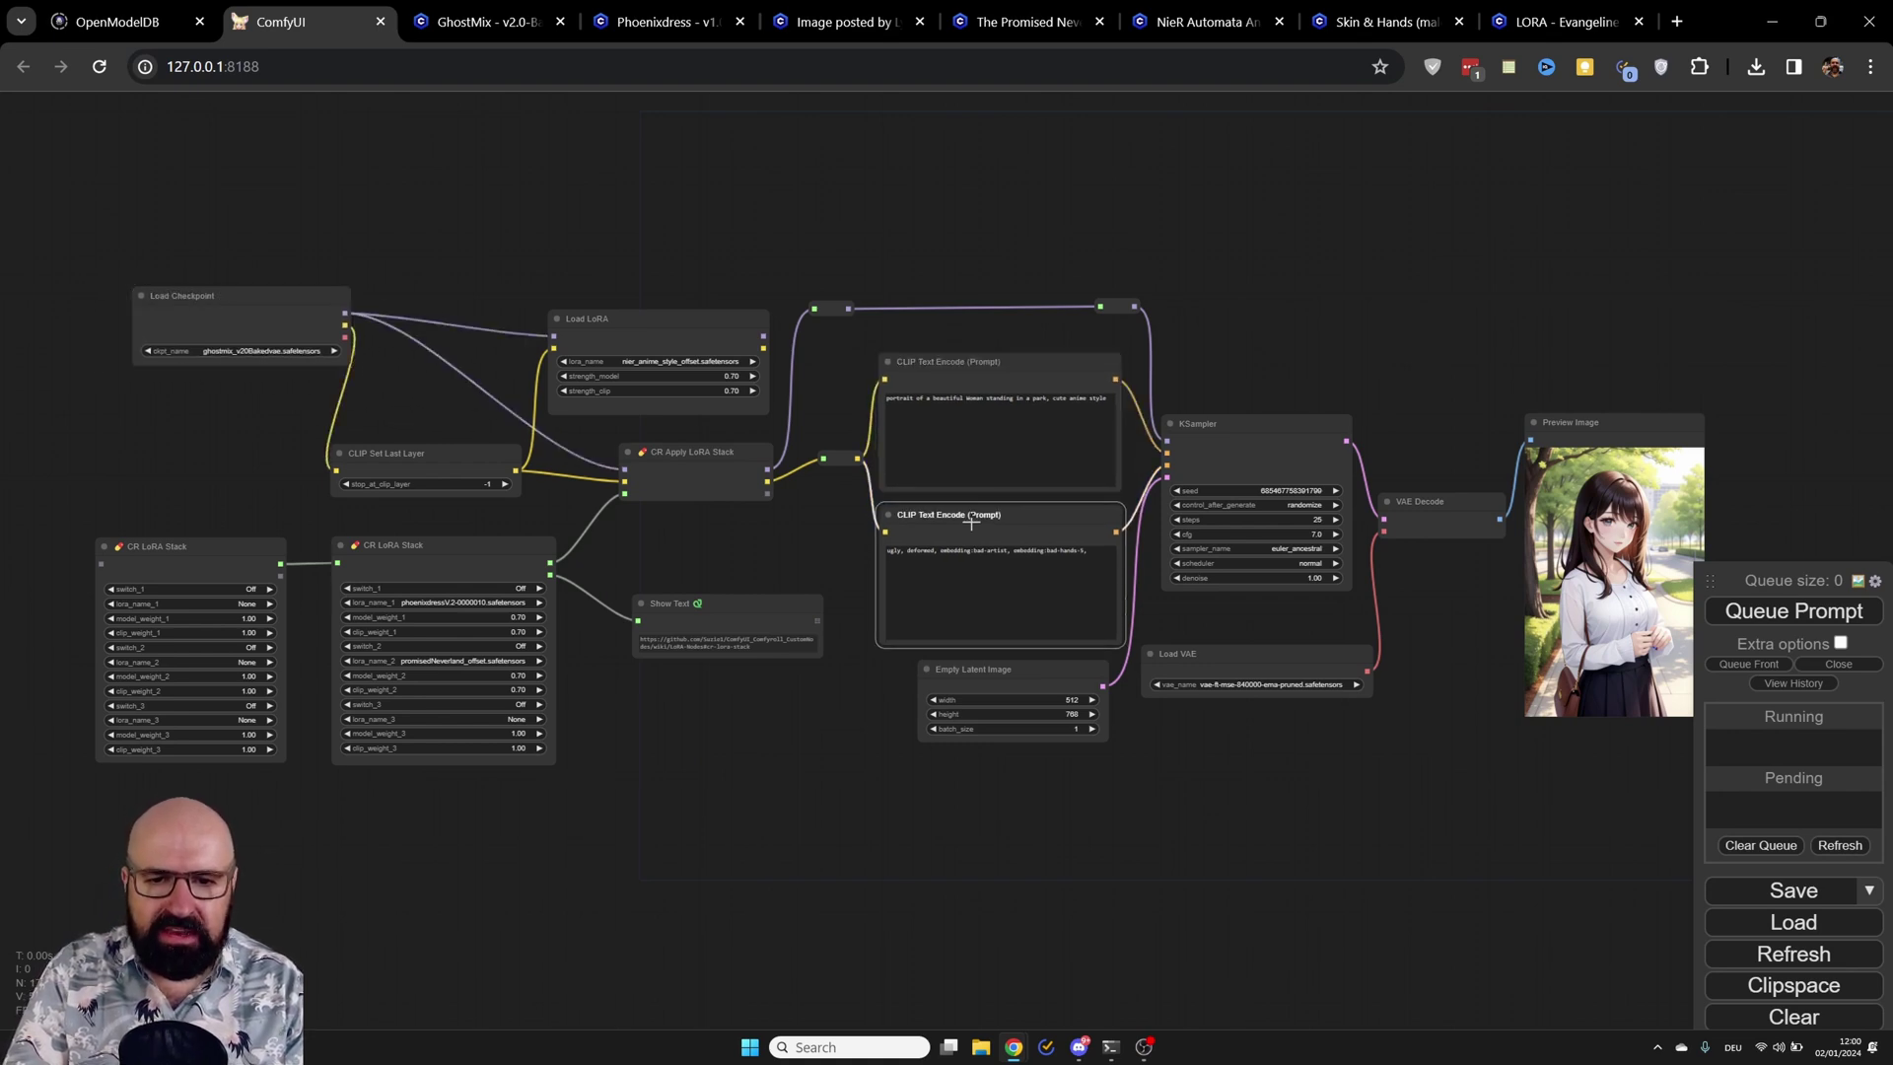
pyautogui.moveTo(1003, 670); pyautogui.dragTo(1002, 669)
pyautogui.moveTo(1275, 435); pyautogui.dragTo(1264, 441)
pyautogui.moveTo(1458, 507); pyautogui.dragTo(1454, 515)
pyautogui.moveTo(1603, 422); pyautogui.dragTo(1599, 416)
pyautogui.moveTo(1276, 654); pyautogui.dragTo(1292, 654)
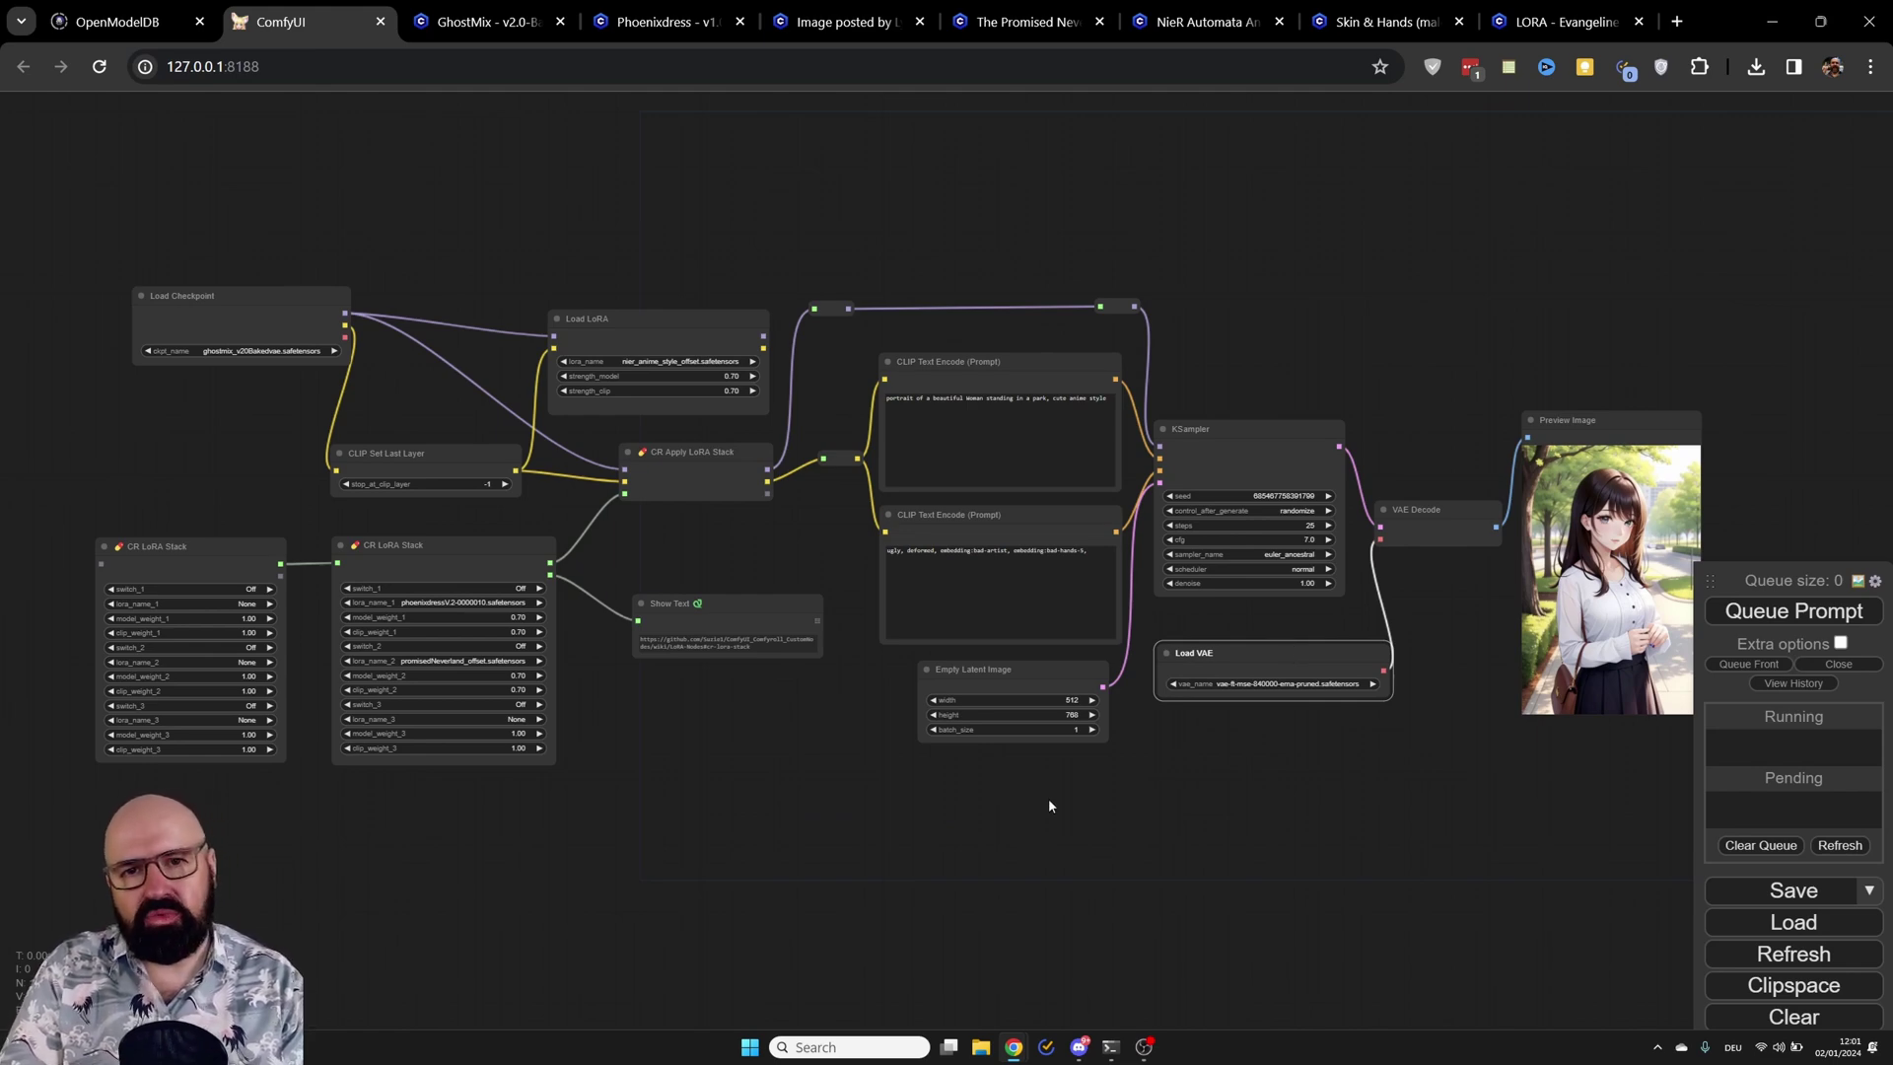
pyautogui.scroll(10, 513, 404)
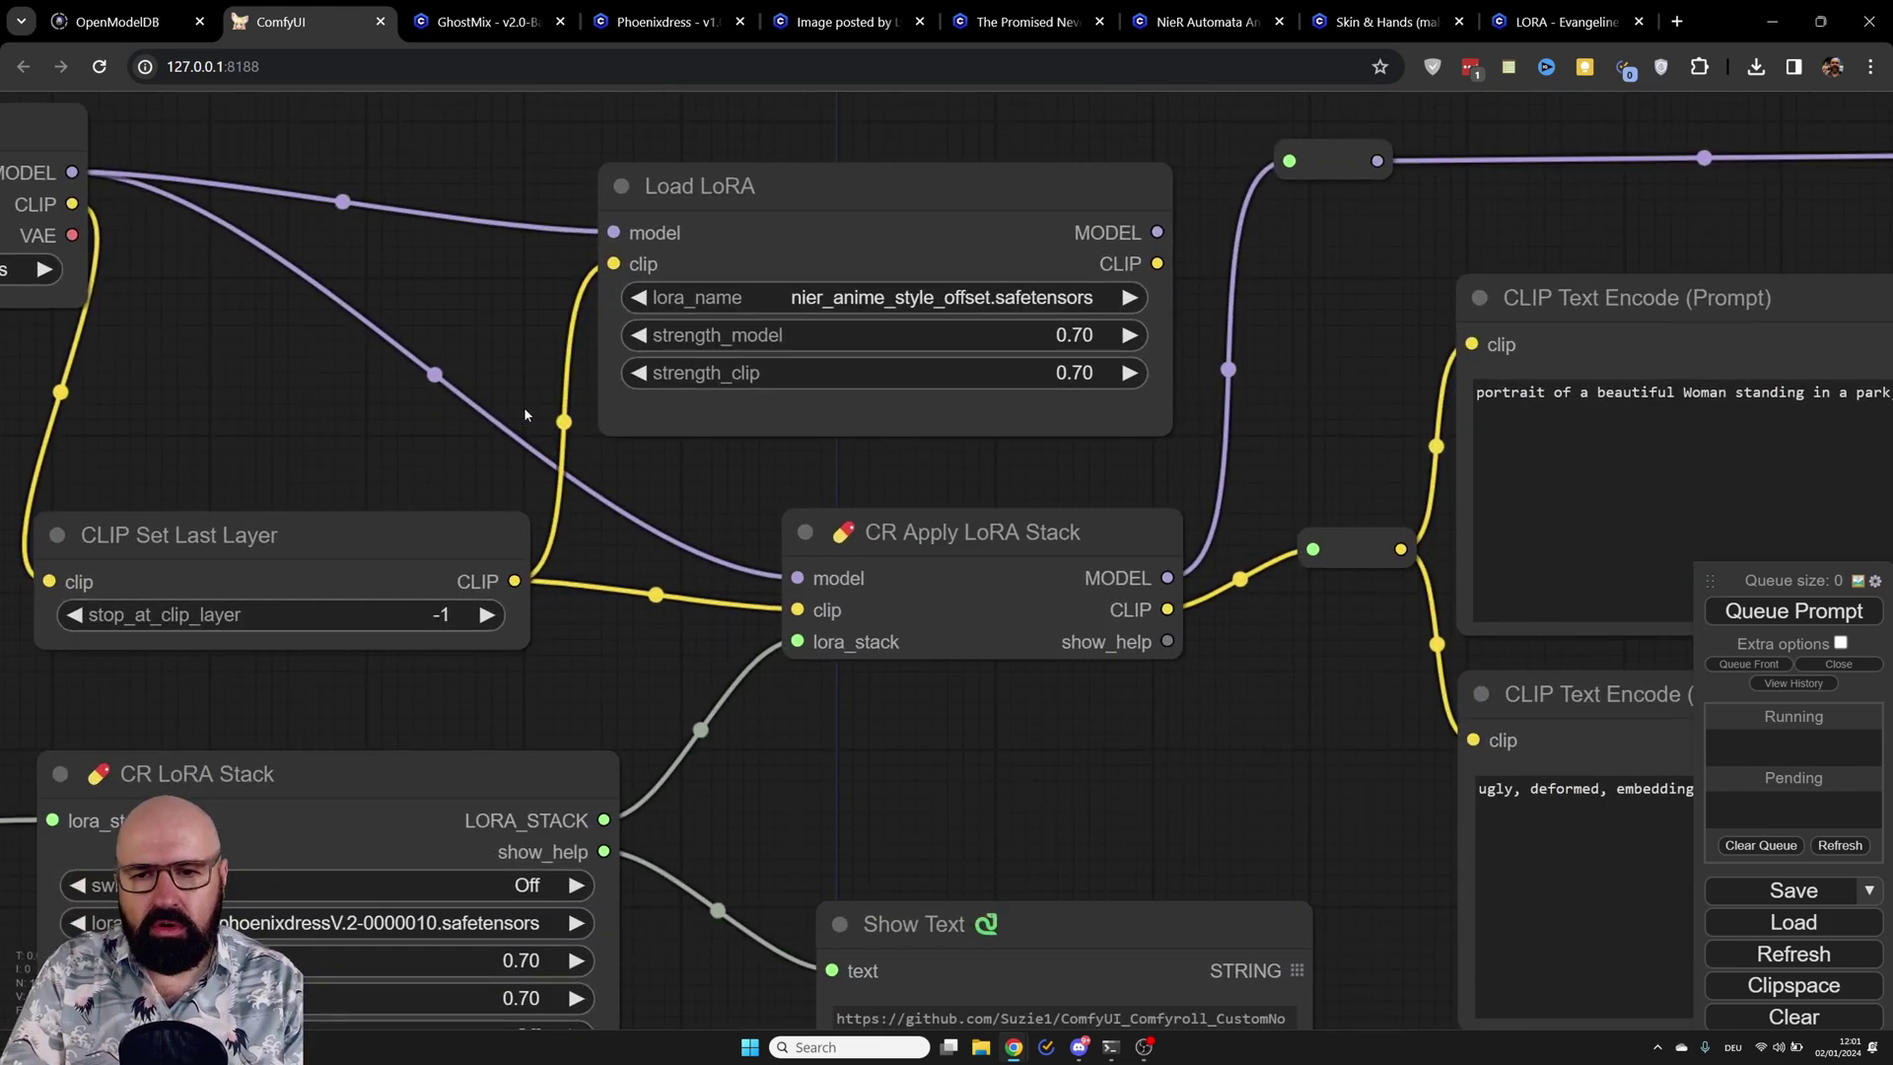
pyautogui.scroll(5, 523, 406)
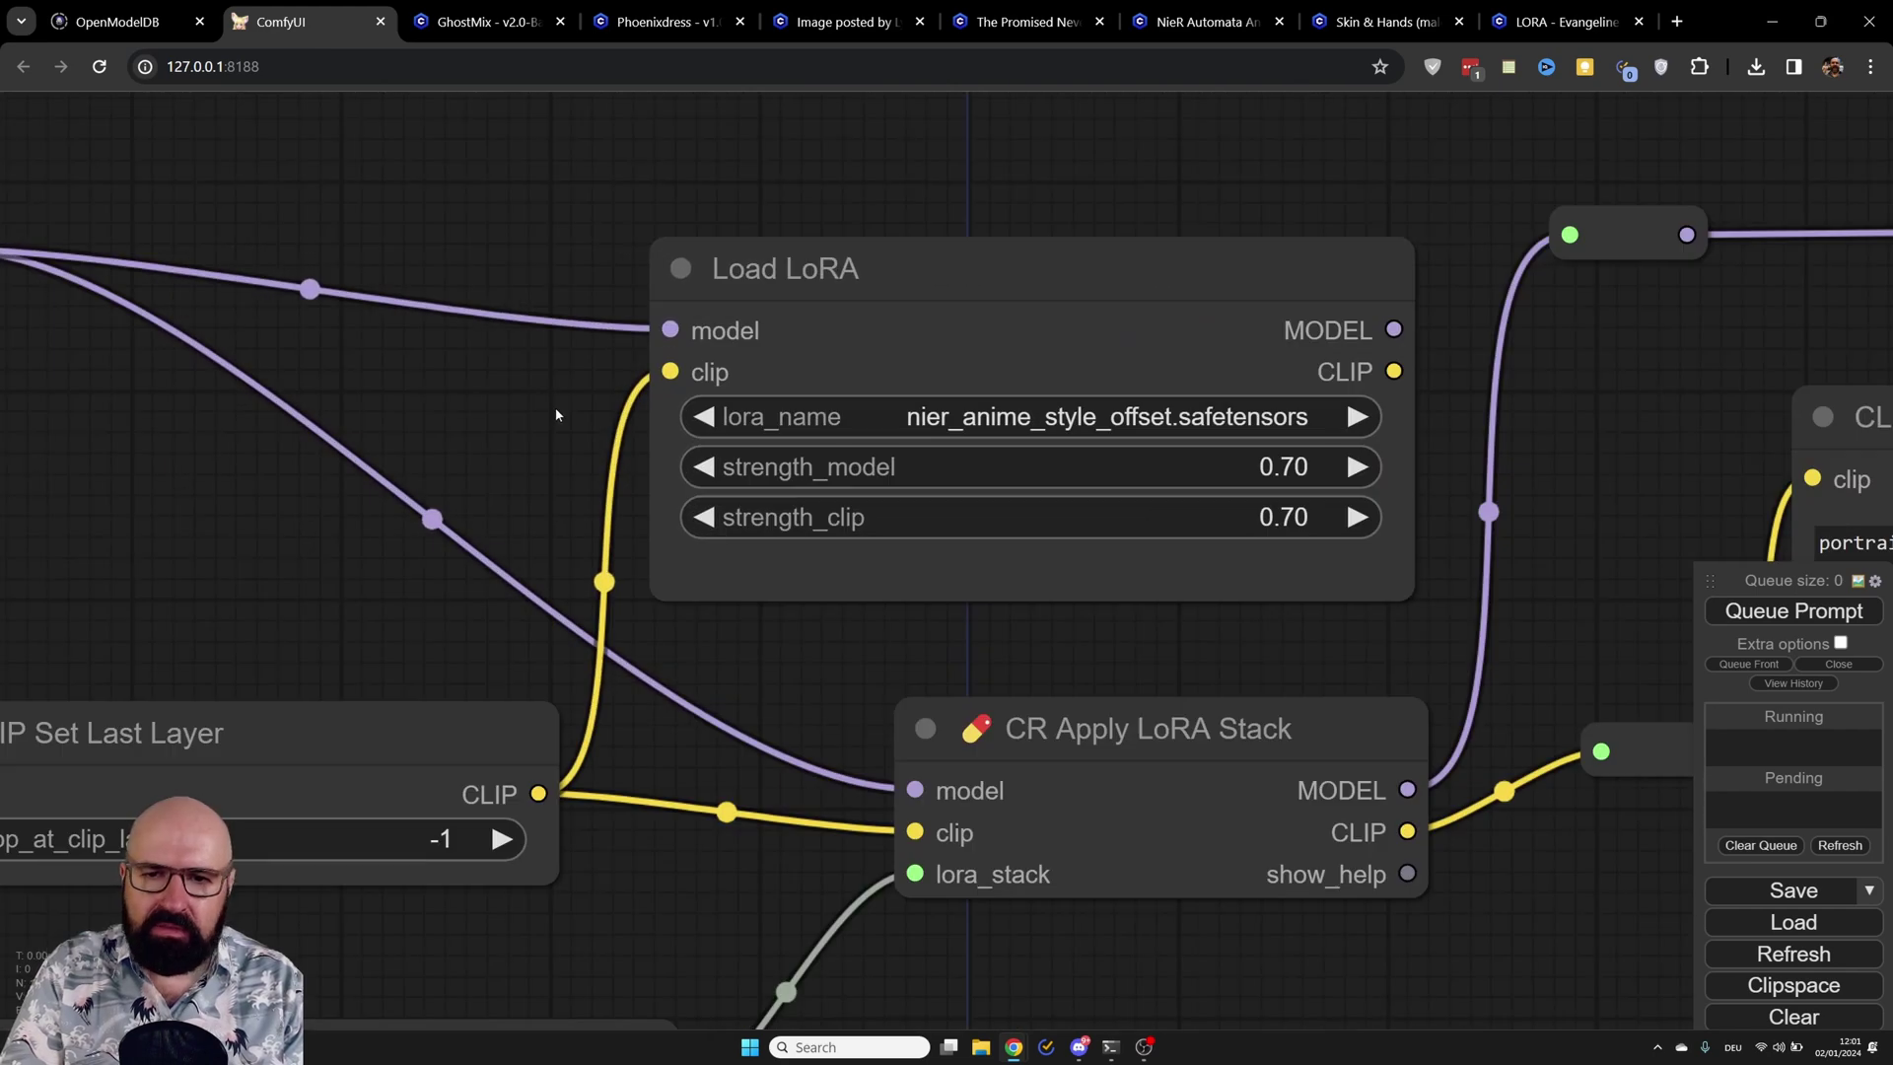
pyautogui.moveTo(1009, 253)
pyautogui.mouseDown()
pyautogui.moveTo(1061, 275)
pyautogui.moveTo(1009, 236)
pyautogui.moveTo(1014, 260)
pyautogui.mouseUp()
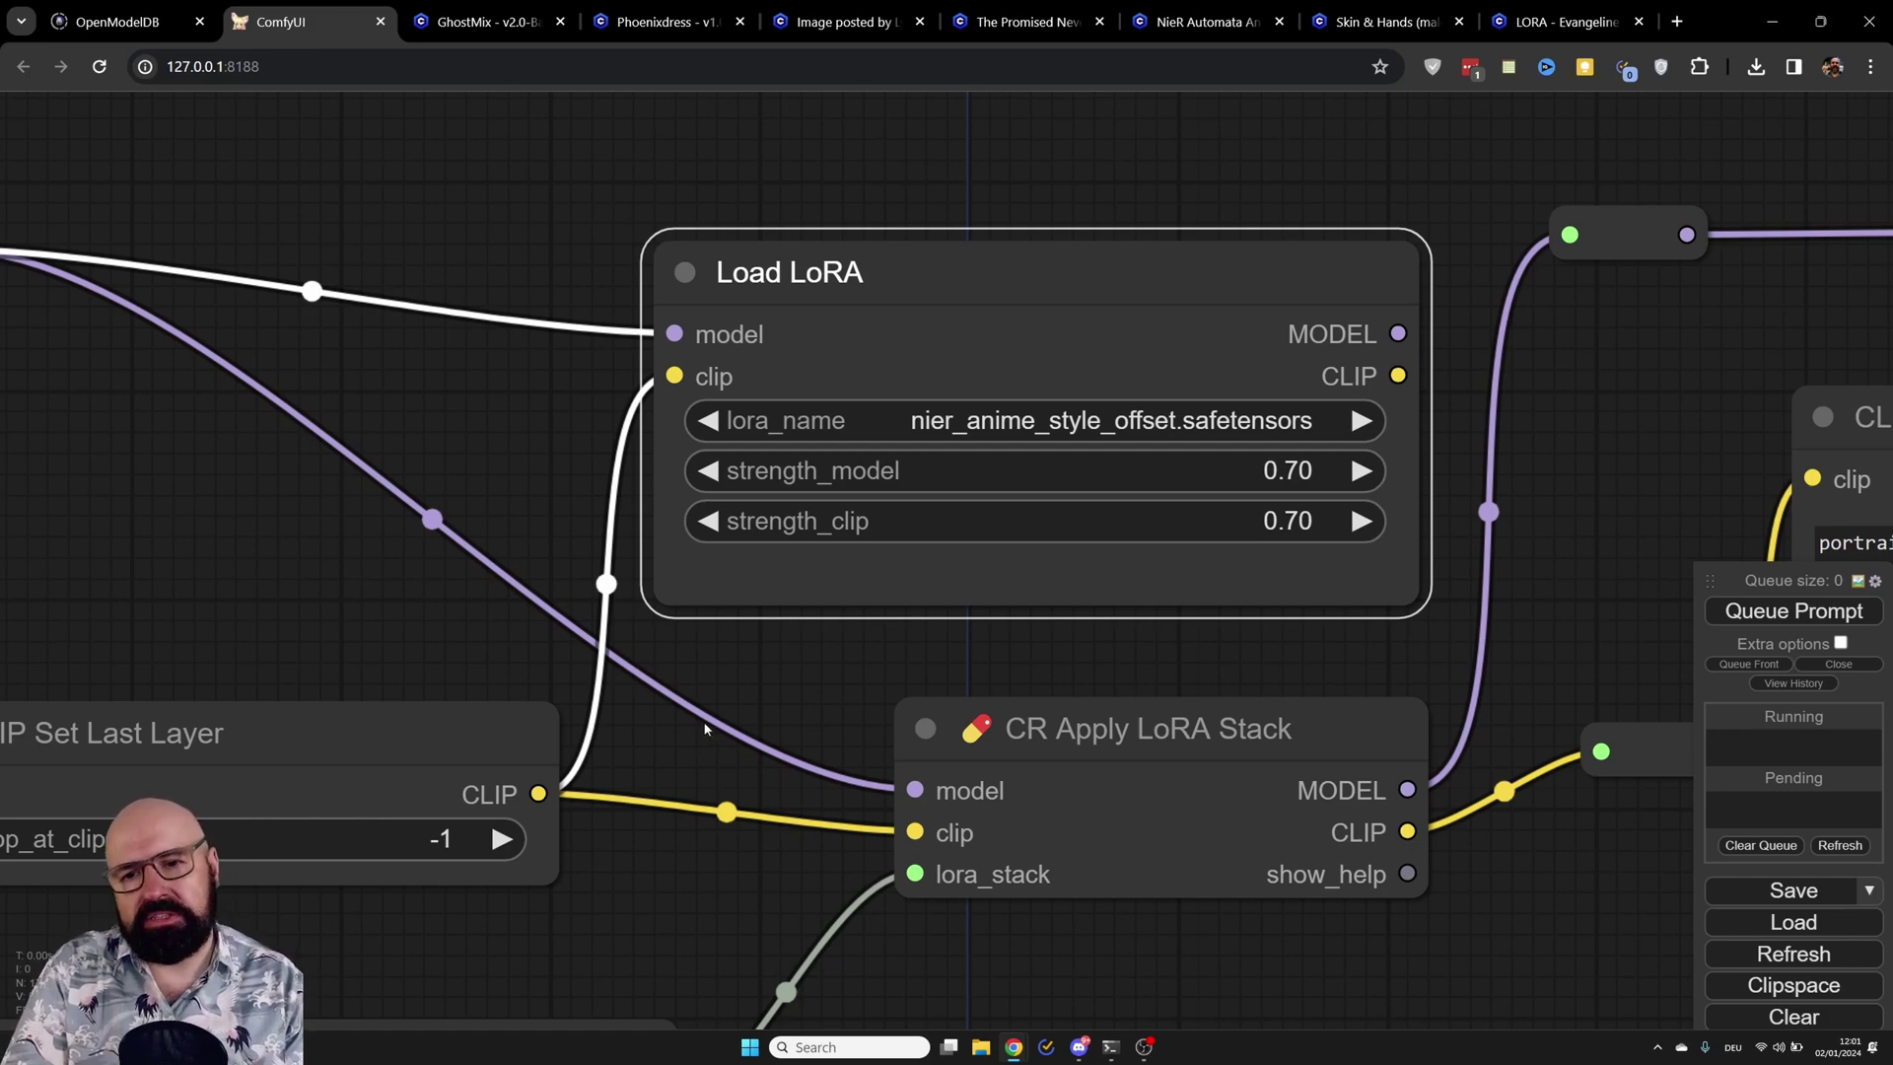
pyautogui.scroll(-5, 705, 728)
pyautogui.moveTo(707, 832); pyautogui.dragTo(1323, 337)
pyautogui.scroll(2, 1169, 374)
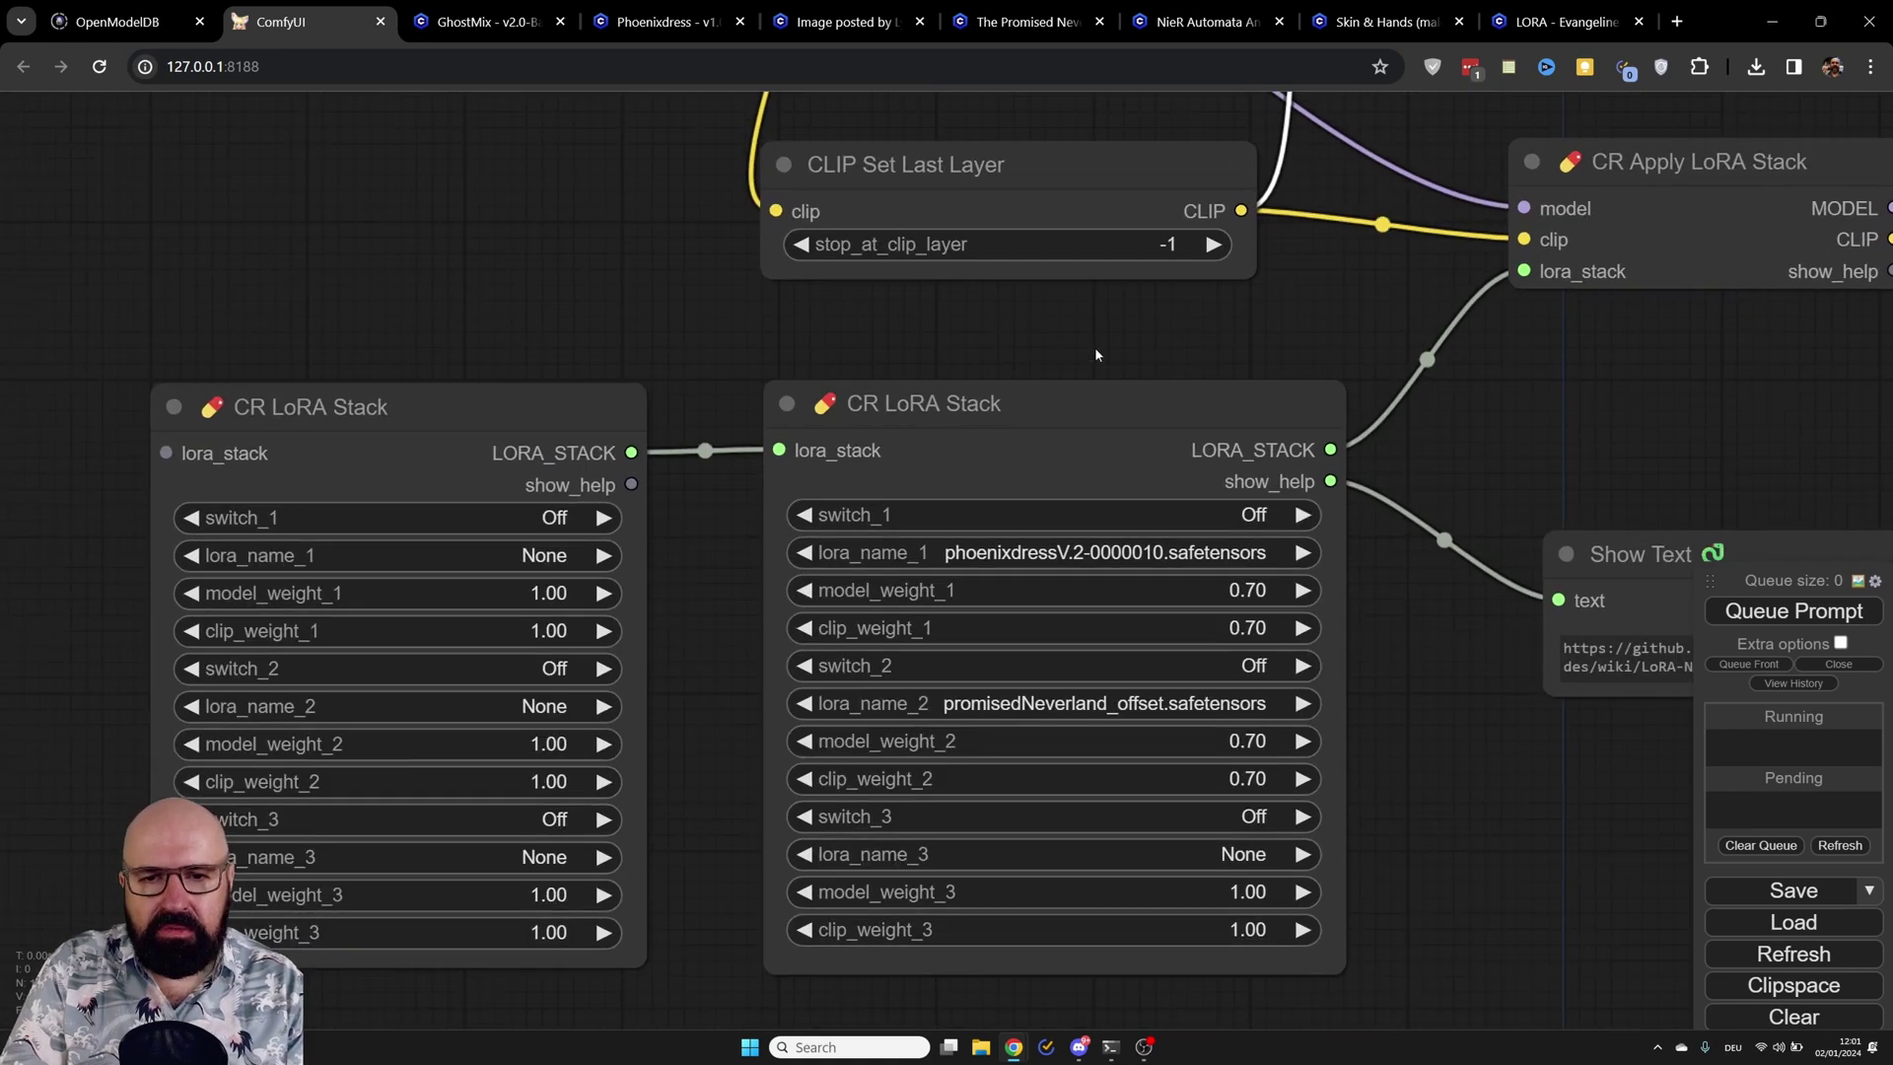
pyautogui.moveTo(1077, 338); pyautogui.dragTo(1091, 287)
pyautogui.click(1095, 359)
pyautogui.moveTo(1096, 359)
pyautogui.mouseDown()
pyautogui.moveTo(1077, 371)
pyautogui.moveTo(1098, 360)
pyautogui.mouseUp()
pyautogui.moveTo(525, 353)
pyautogui.mouseDown()
pyautogui.moveTo(546, 331)
pyautogui.moveTo(540, 359)
pyautogui.mouseUp()
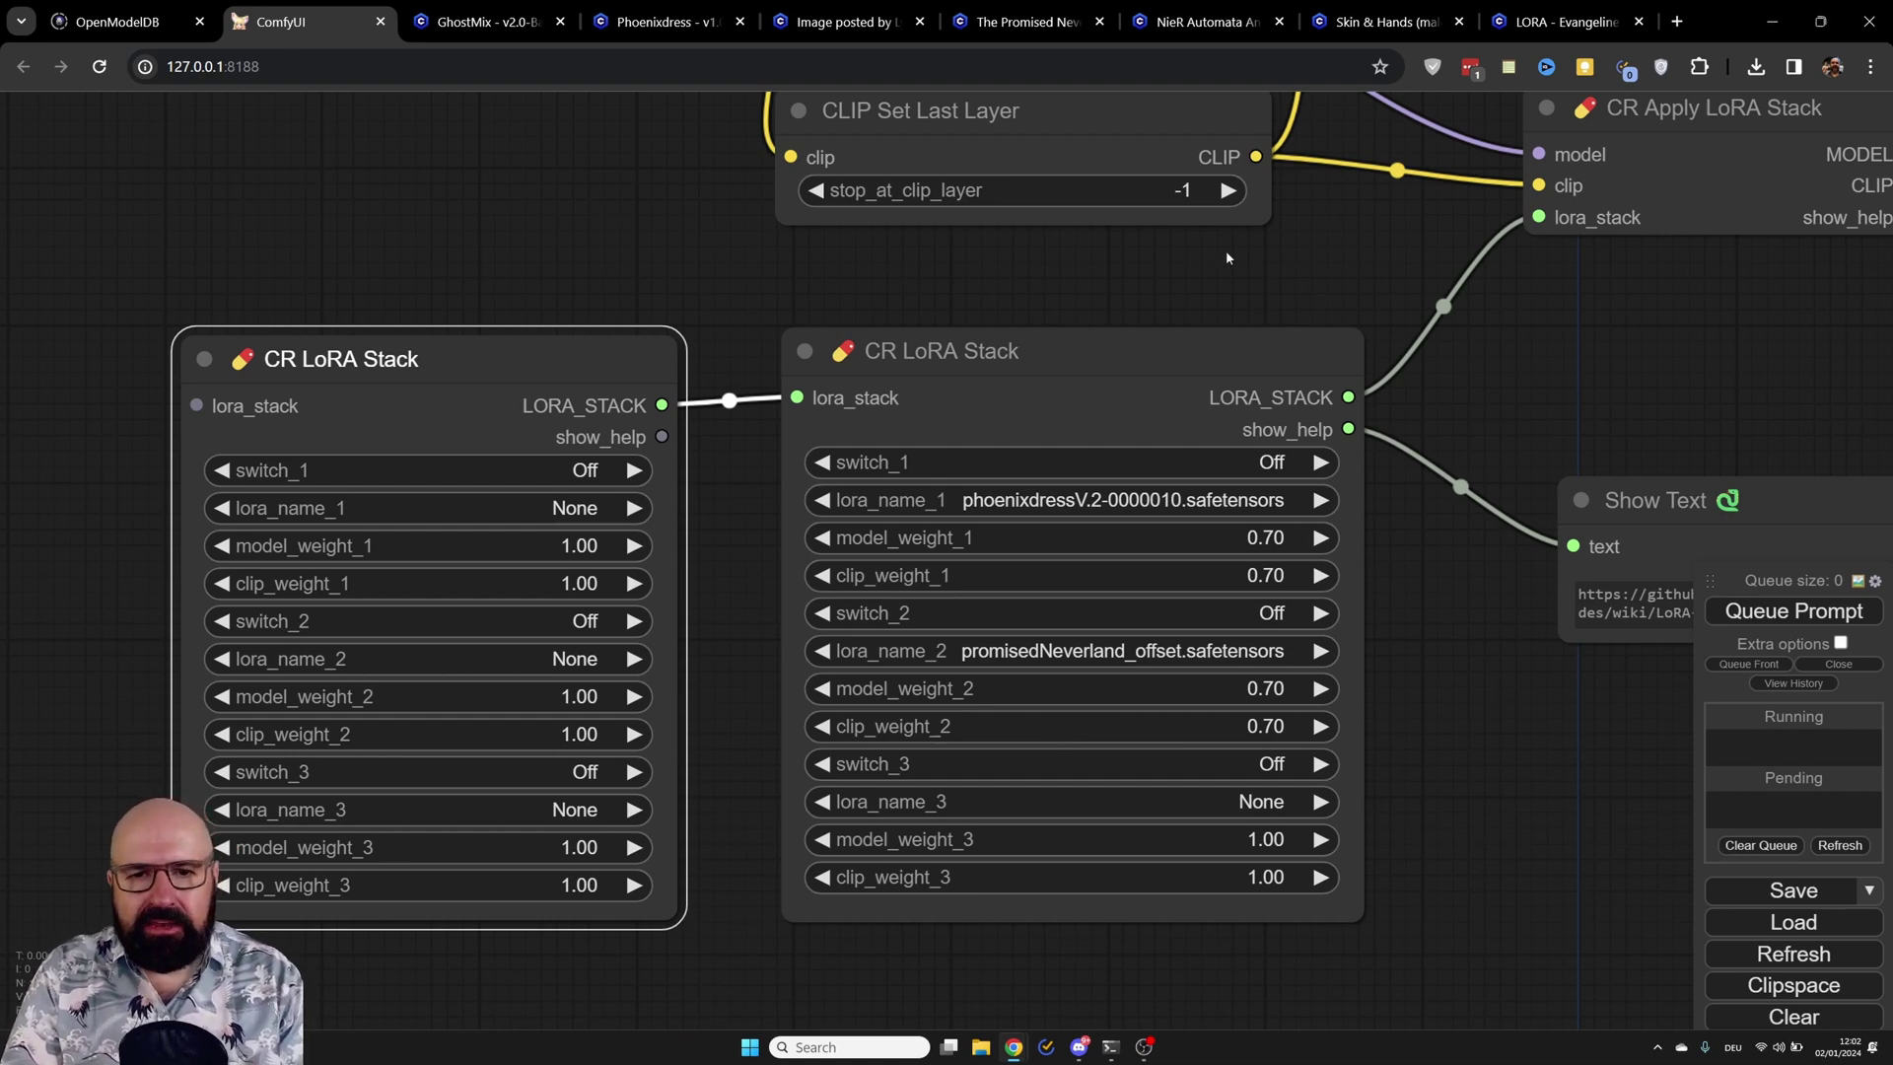
pyautogui.moveTo(1080, 359); pyautogui.dragTo(1040, 345)
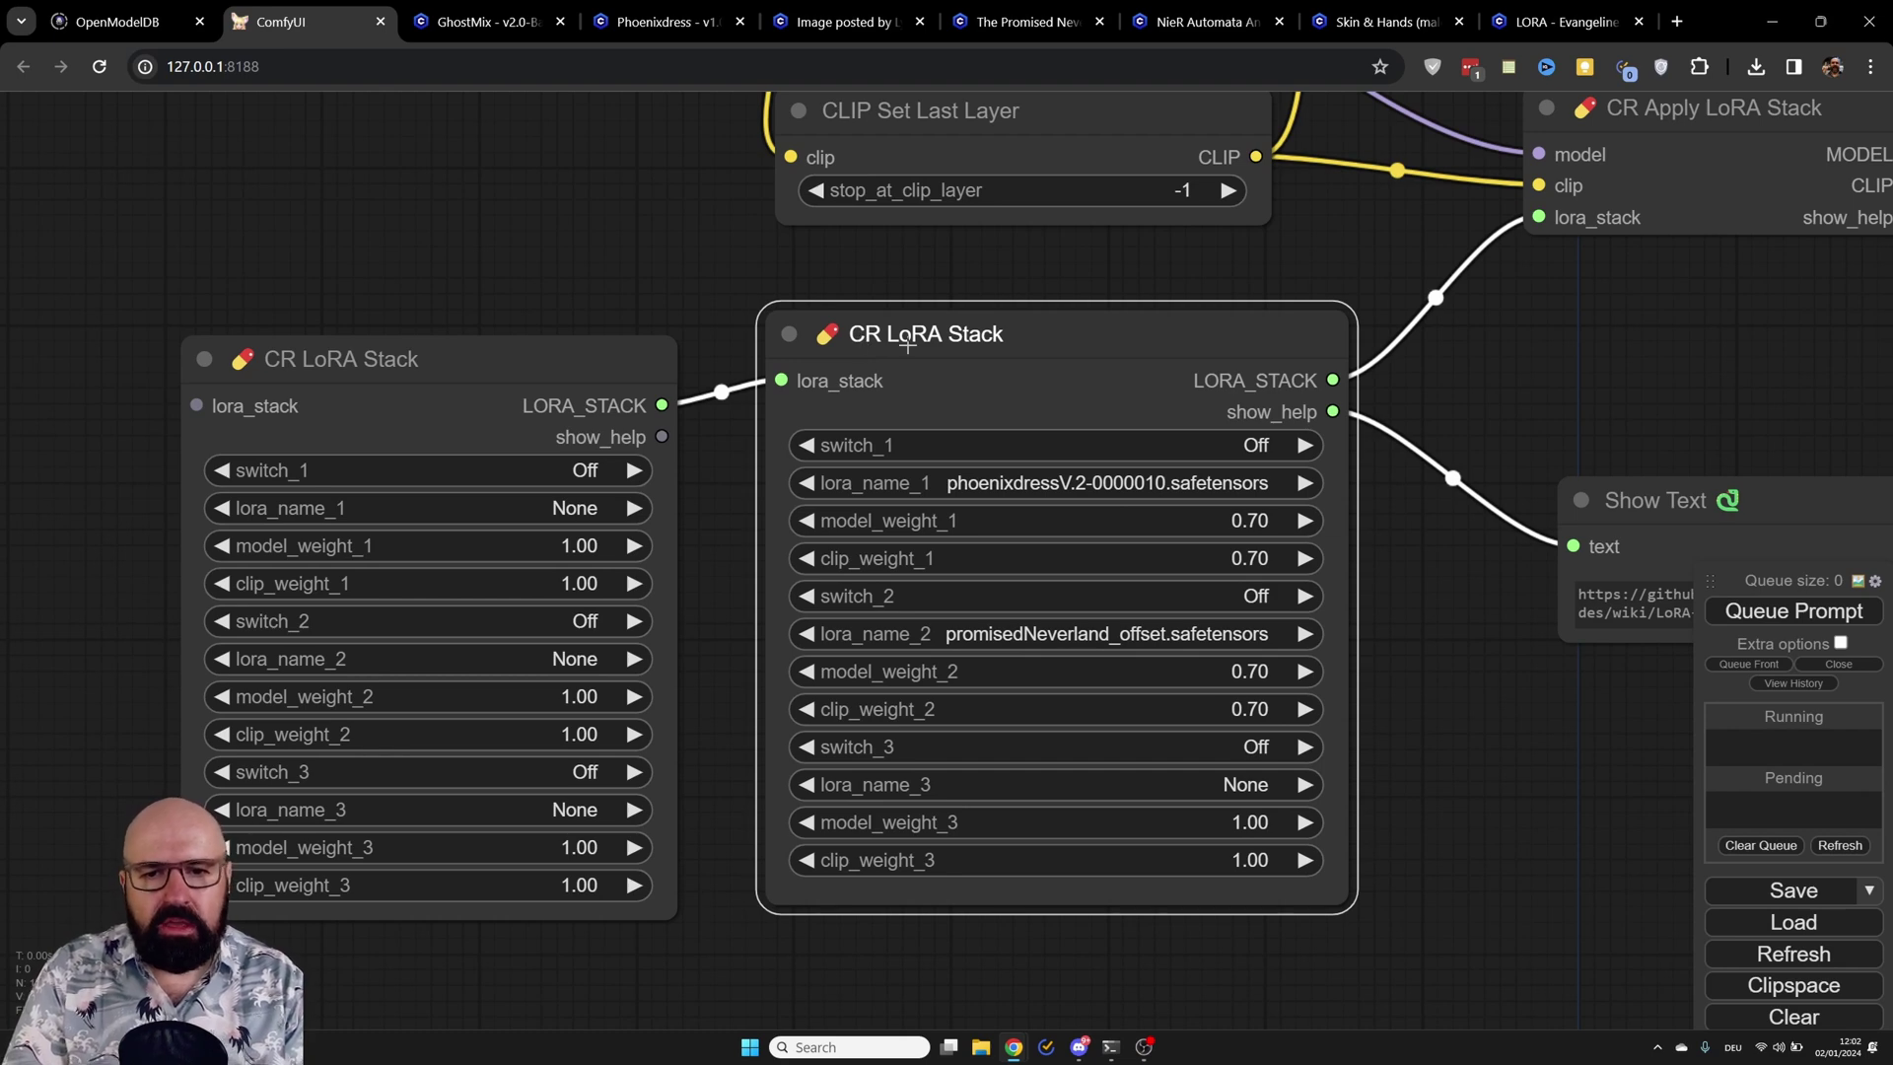
pyautogui.click(1258, 442)
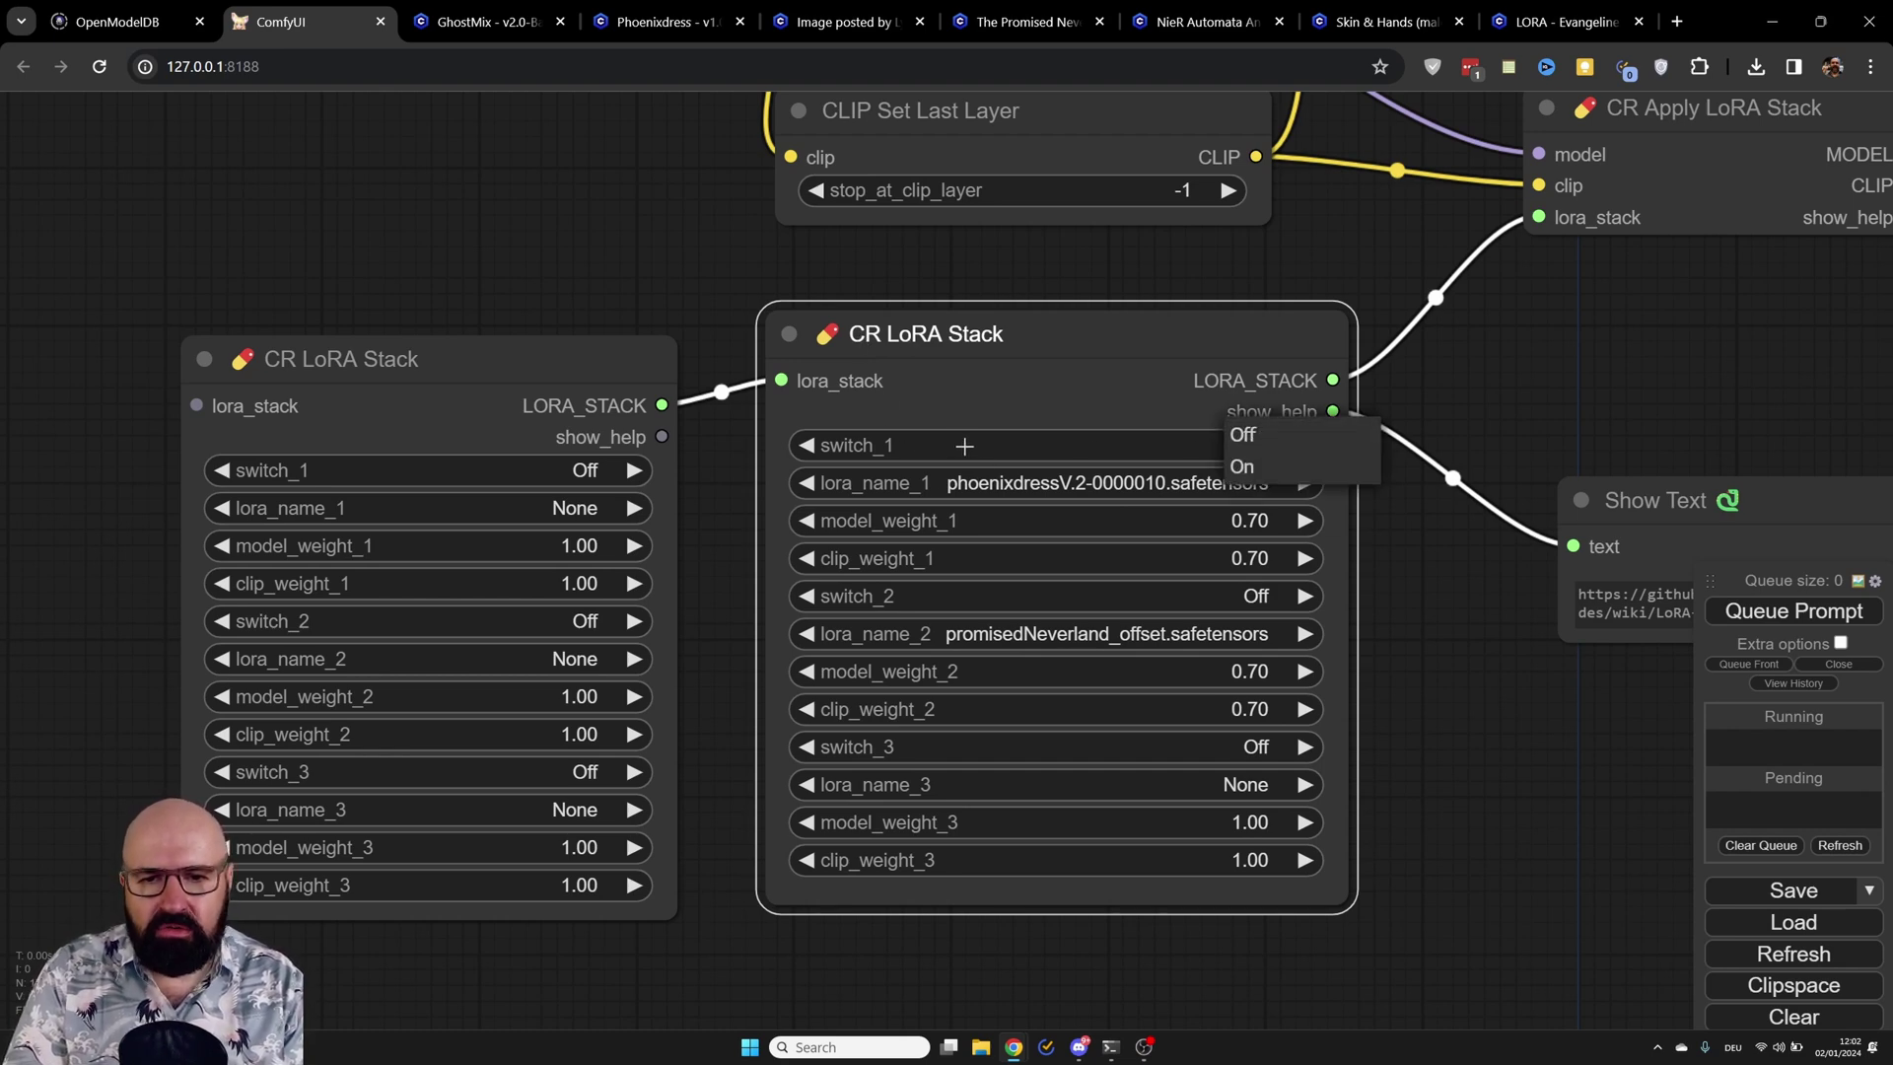
pyautogui.click(1245, 467)
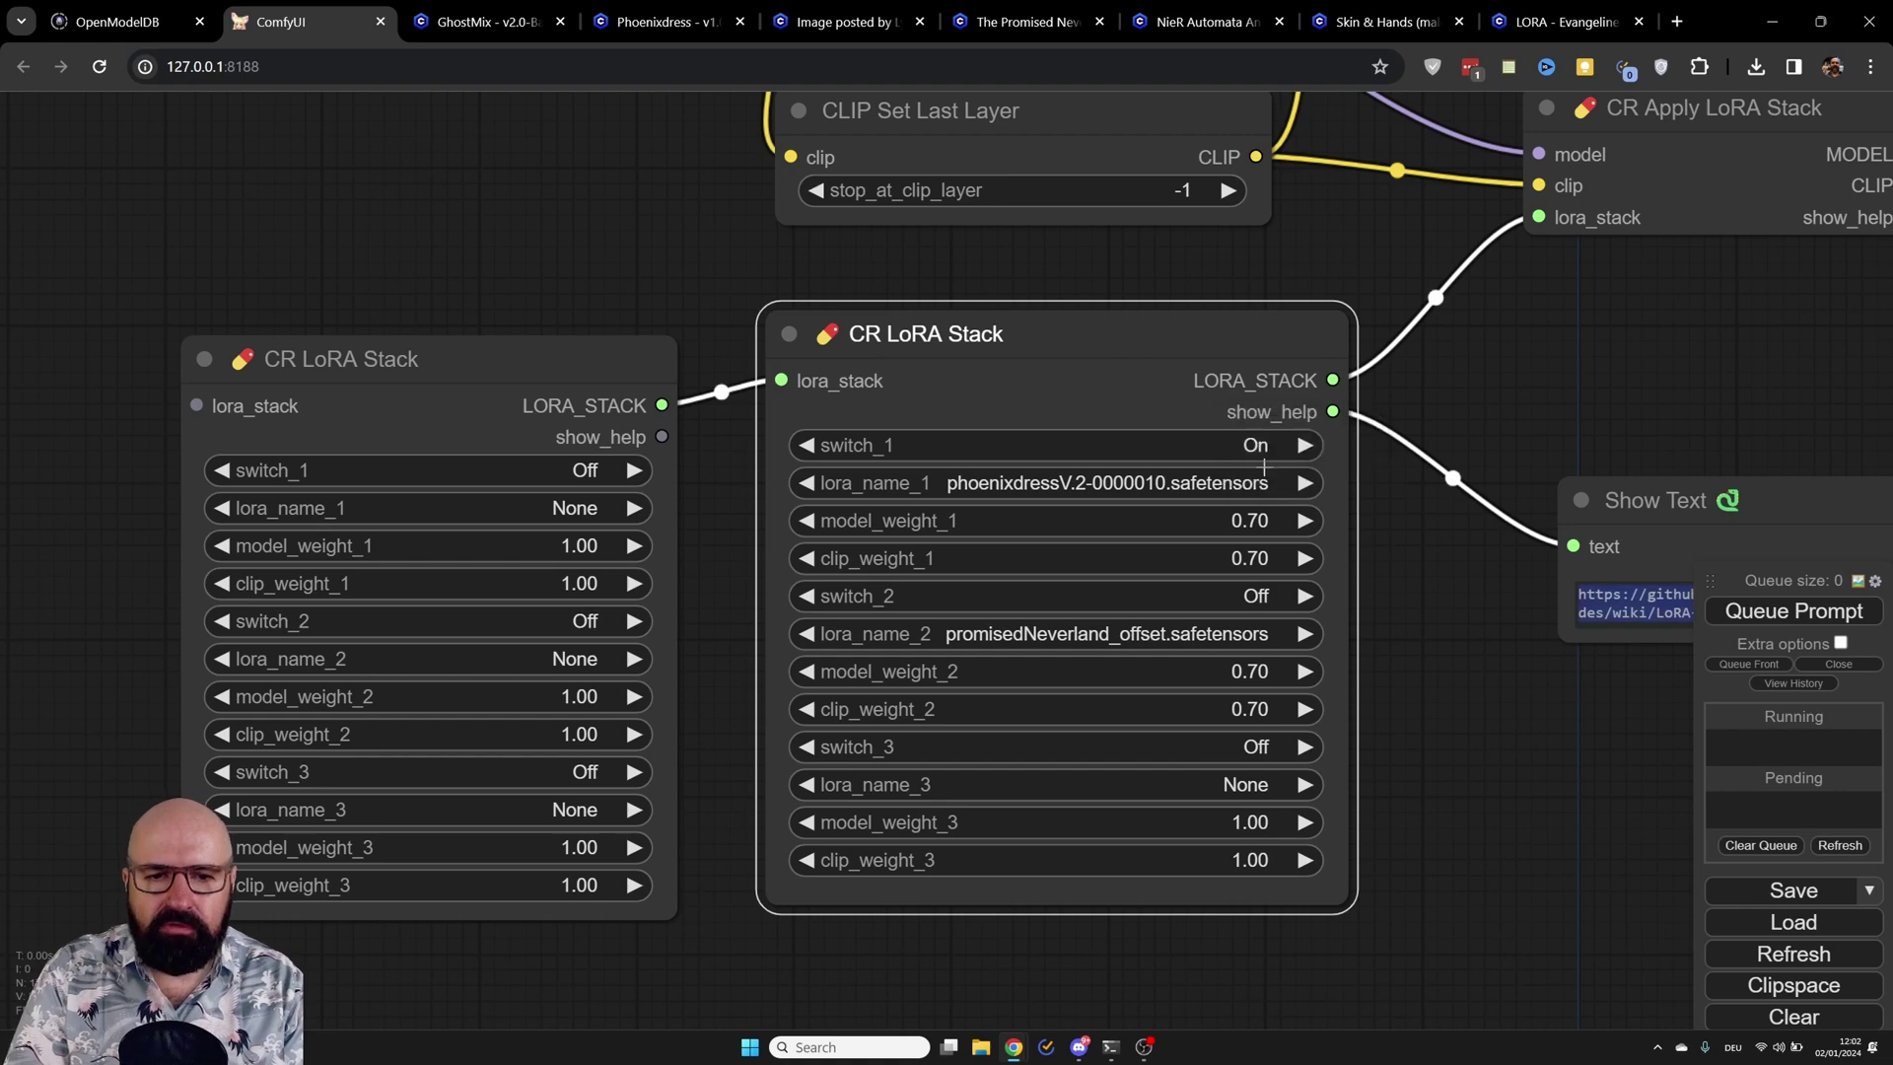
pyautogui.click(1267, 443)
pyautogui.click(1267, 434)
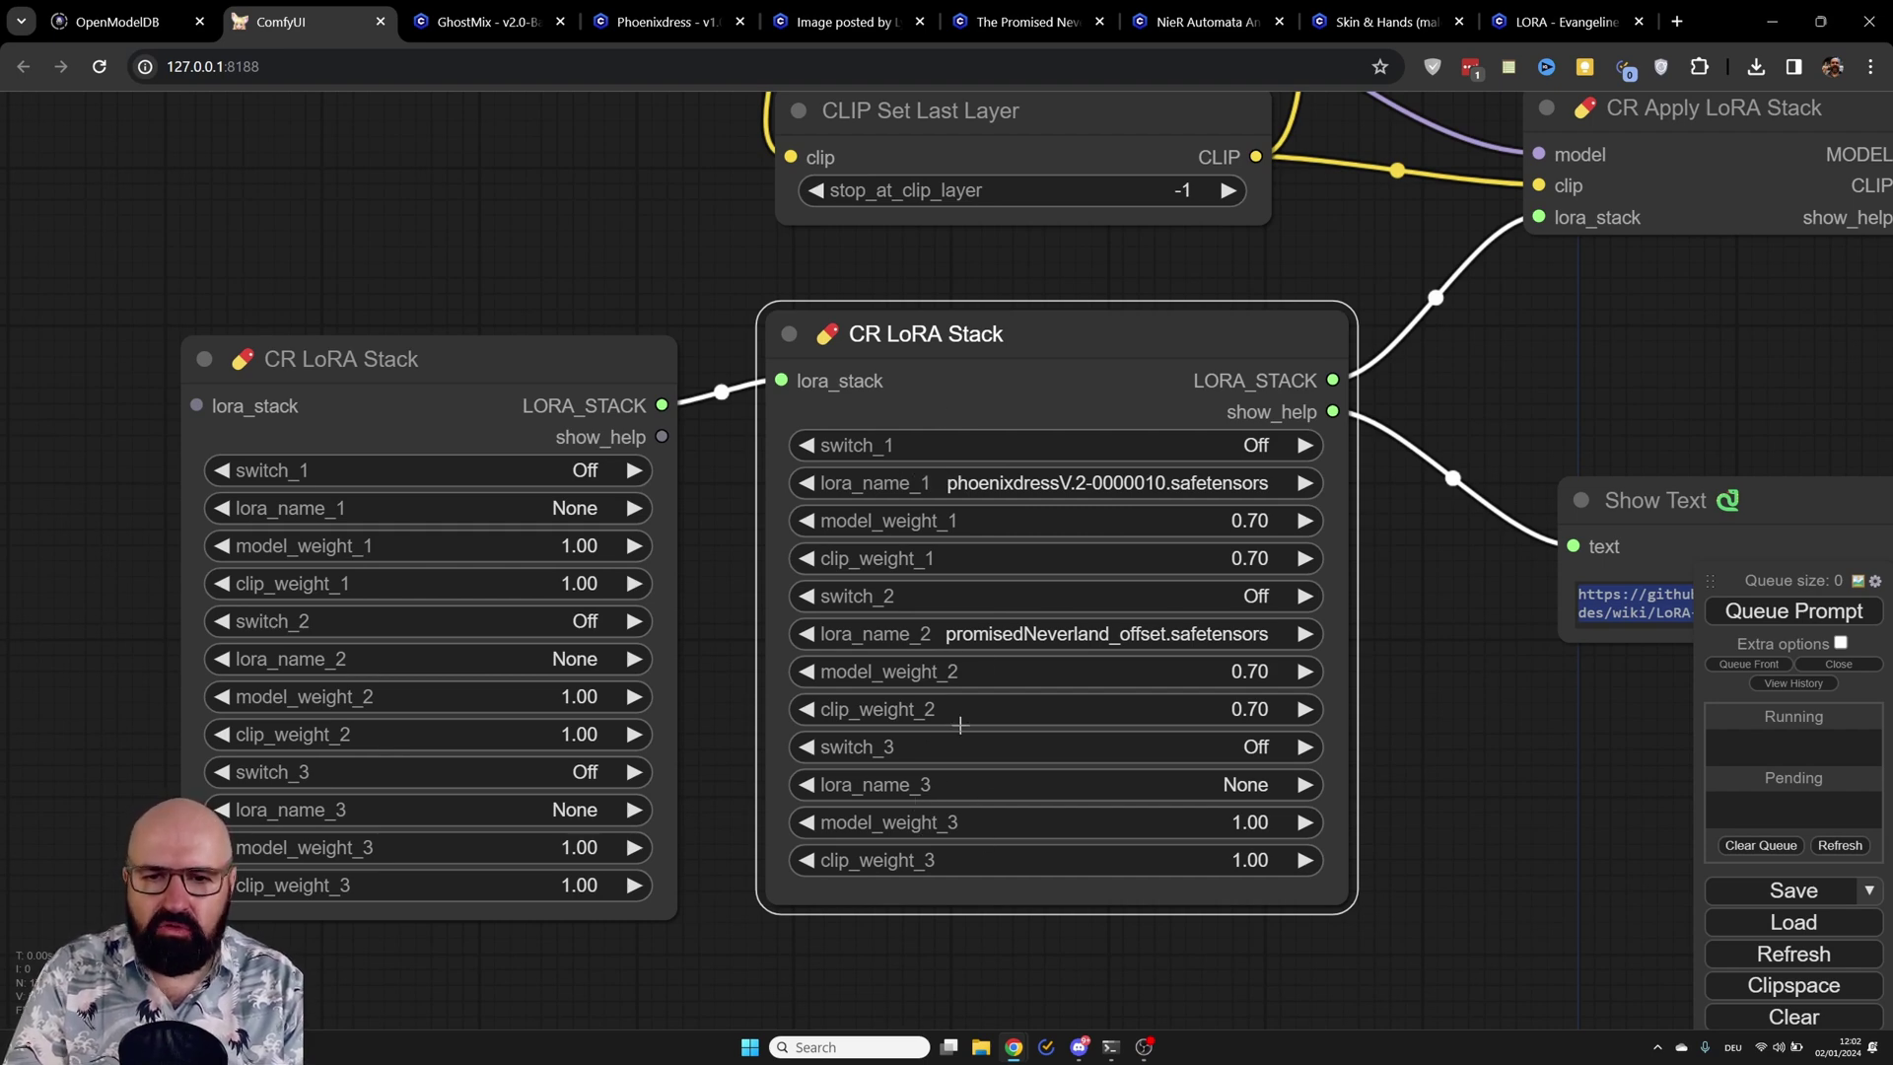
pyautogui.moveTo(1050, 326); pyautogui.dragTo(1066, 348)
pyautogui.moveTo(1267, 262); pyautogui.dragTo(789, 517)
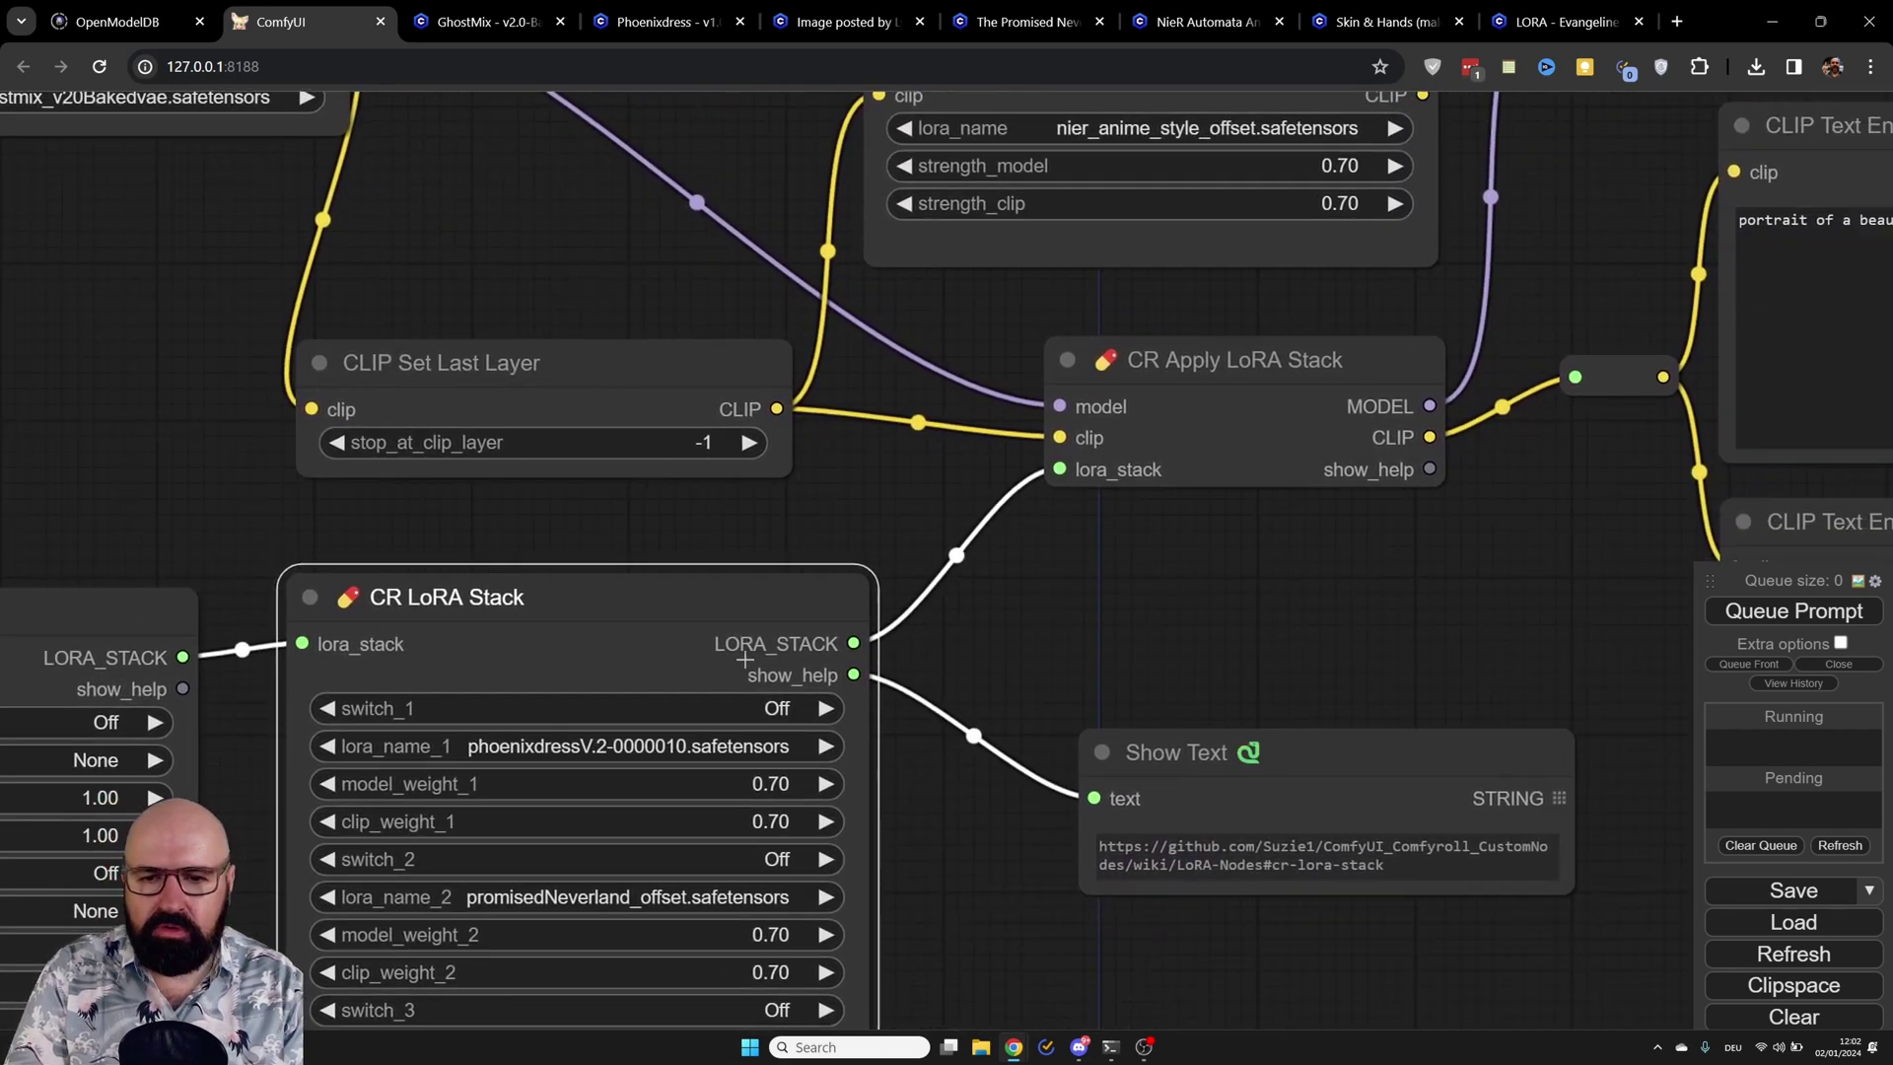
pyautogui.moveTo(1306, 355)
pyautogui.mouseDown()
pyautogui.moveTo(1318, 344)
pyautogui.moveTo(1300, 349)
pyautogui.mouseUp()
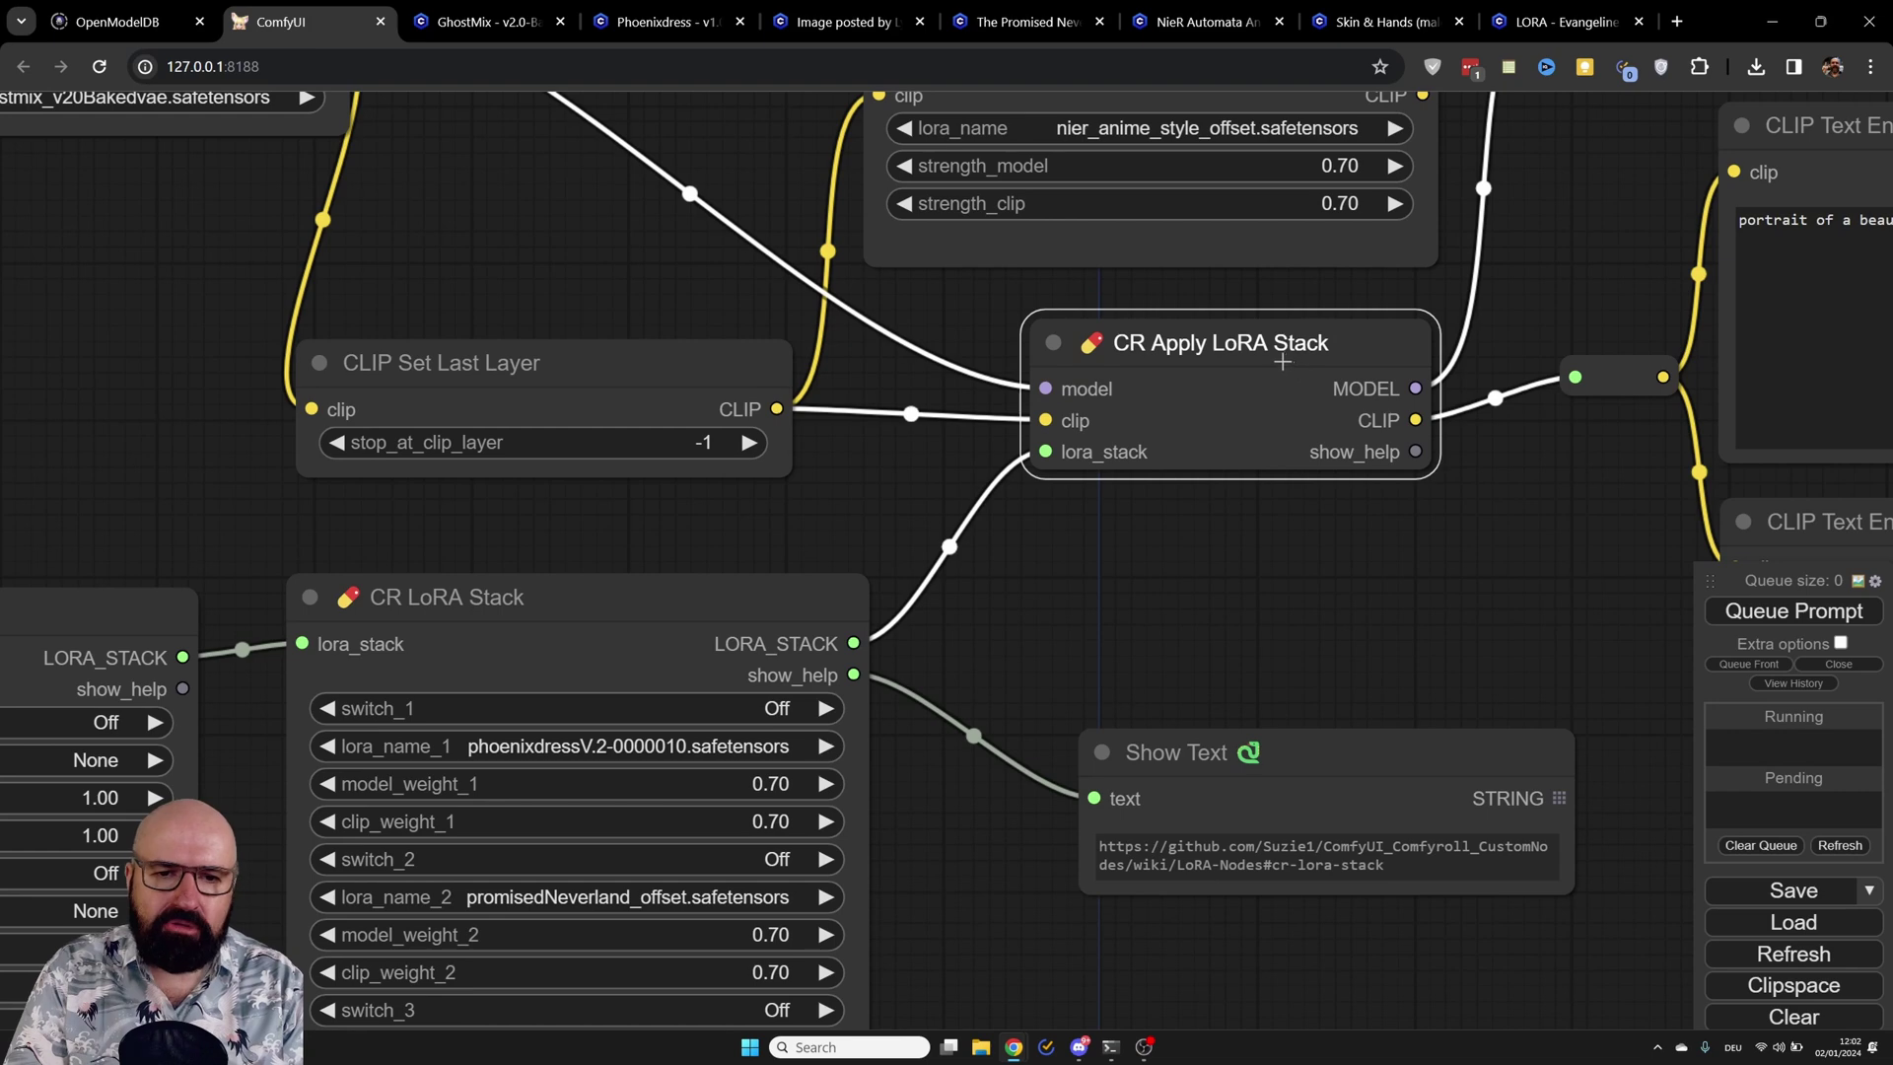
pyautogui.moveTo(1321, 343); pyautogui.dragTo(1281, 337)
pyautogui.moveTo(1486, 339); pyautogui.dragTo(951, 466)
pyautogui.click(951, 456)
pyautogui.click(1311, 236)
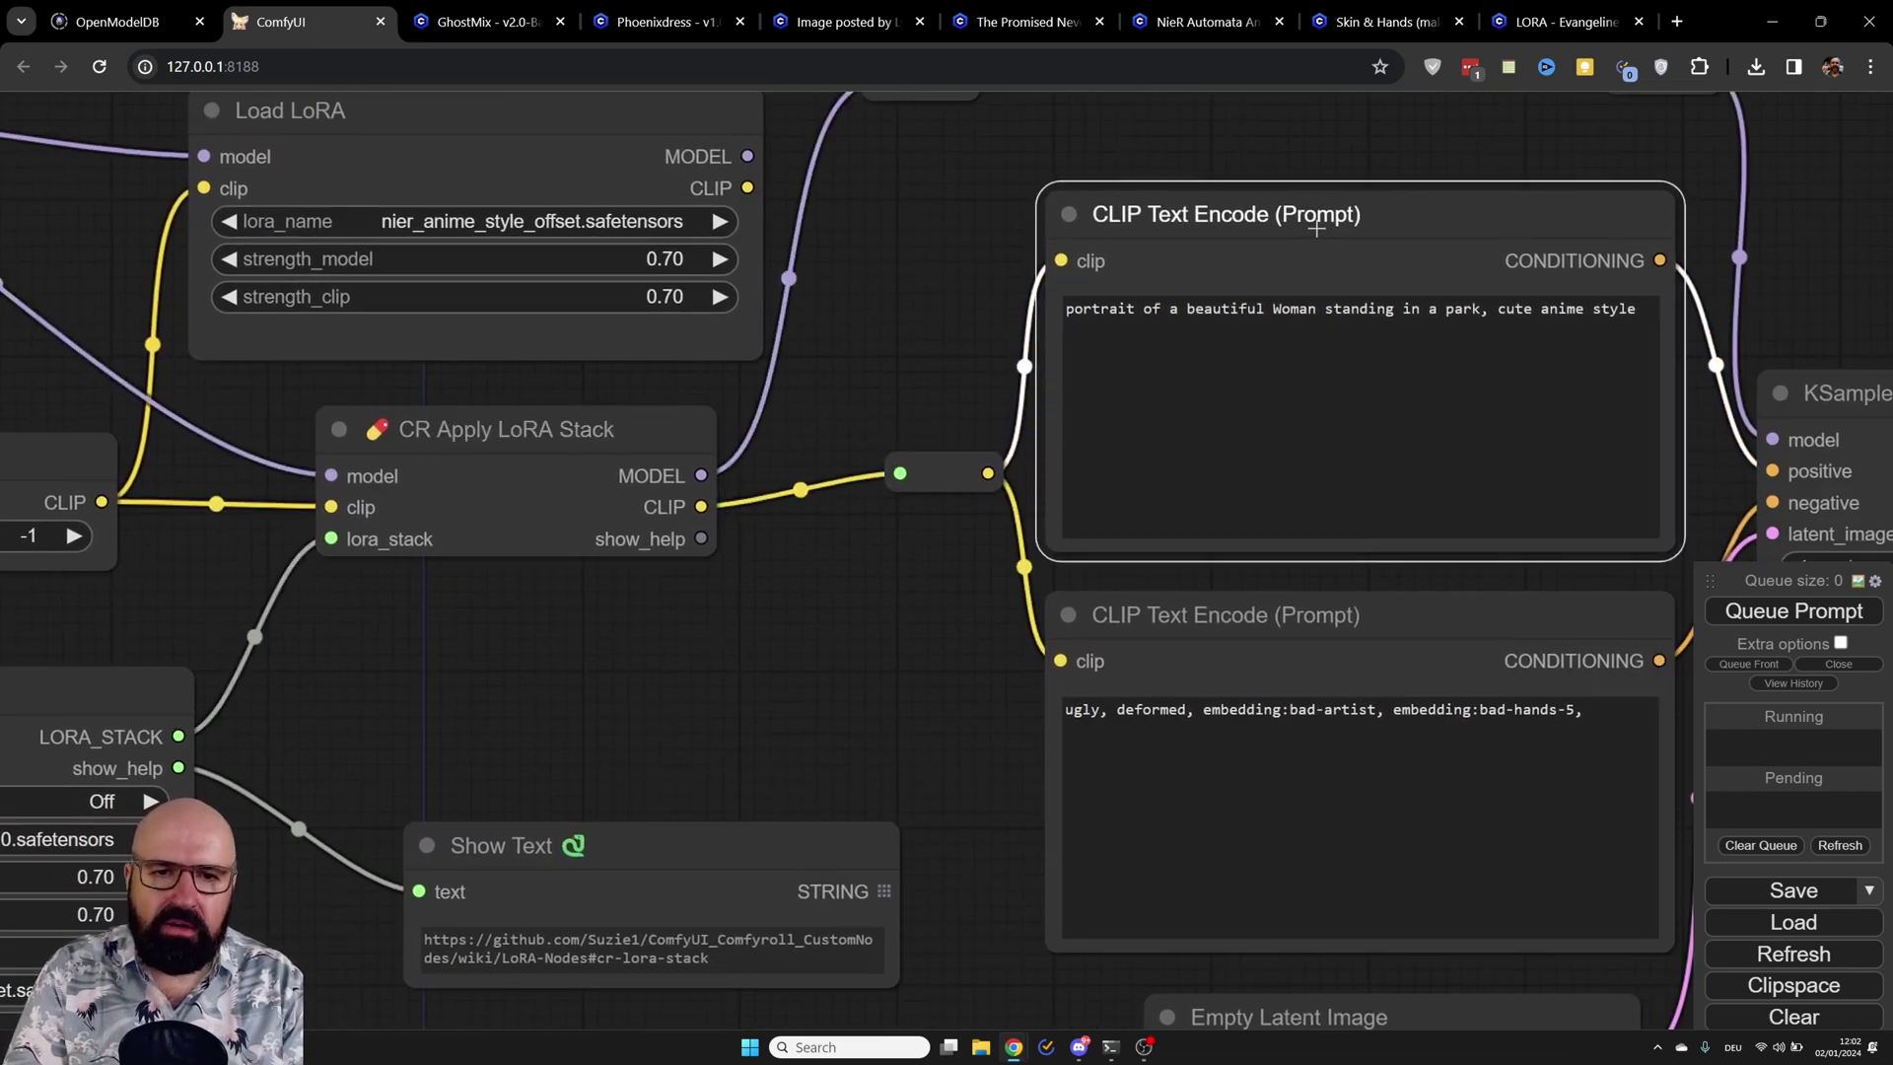
pyautogui.click(1309, 621)
pyautogui.moveTo(919, 215); pyautogui.dragTo(919, 564)
pyautogui.moveTo(1367, 502); pyautogui.dragTo(753, 325)
pyautogui.click(1363, 549)
pyautogui.moveTo(274, 773); pyautogui.dragTo(517, 590)
pyautogui.scroll(-3, 414, 637)
pyautogui.scroll(-1, 414, 637)
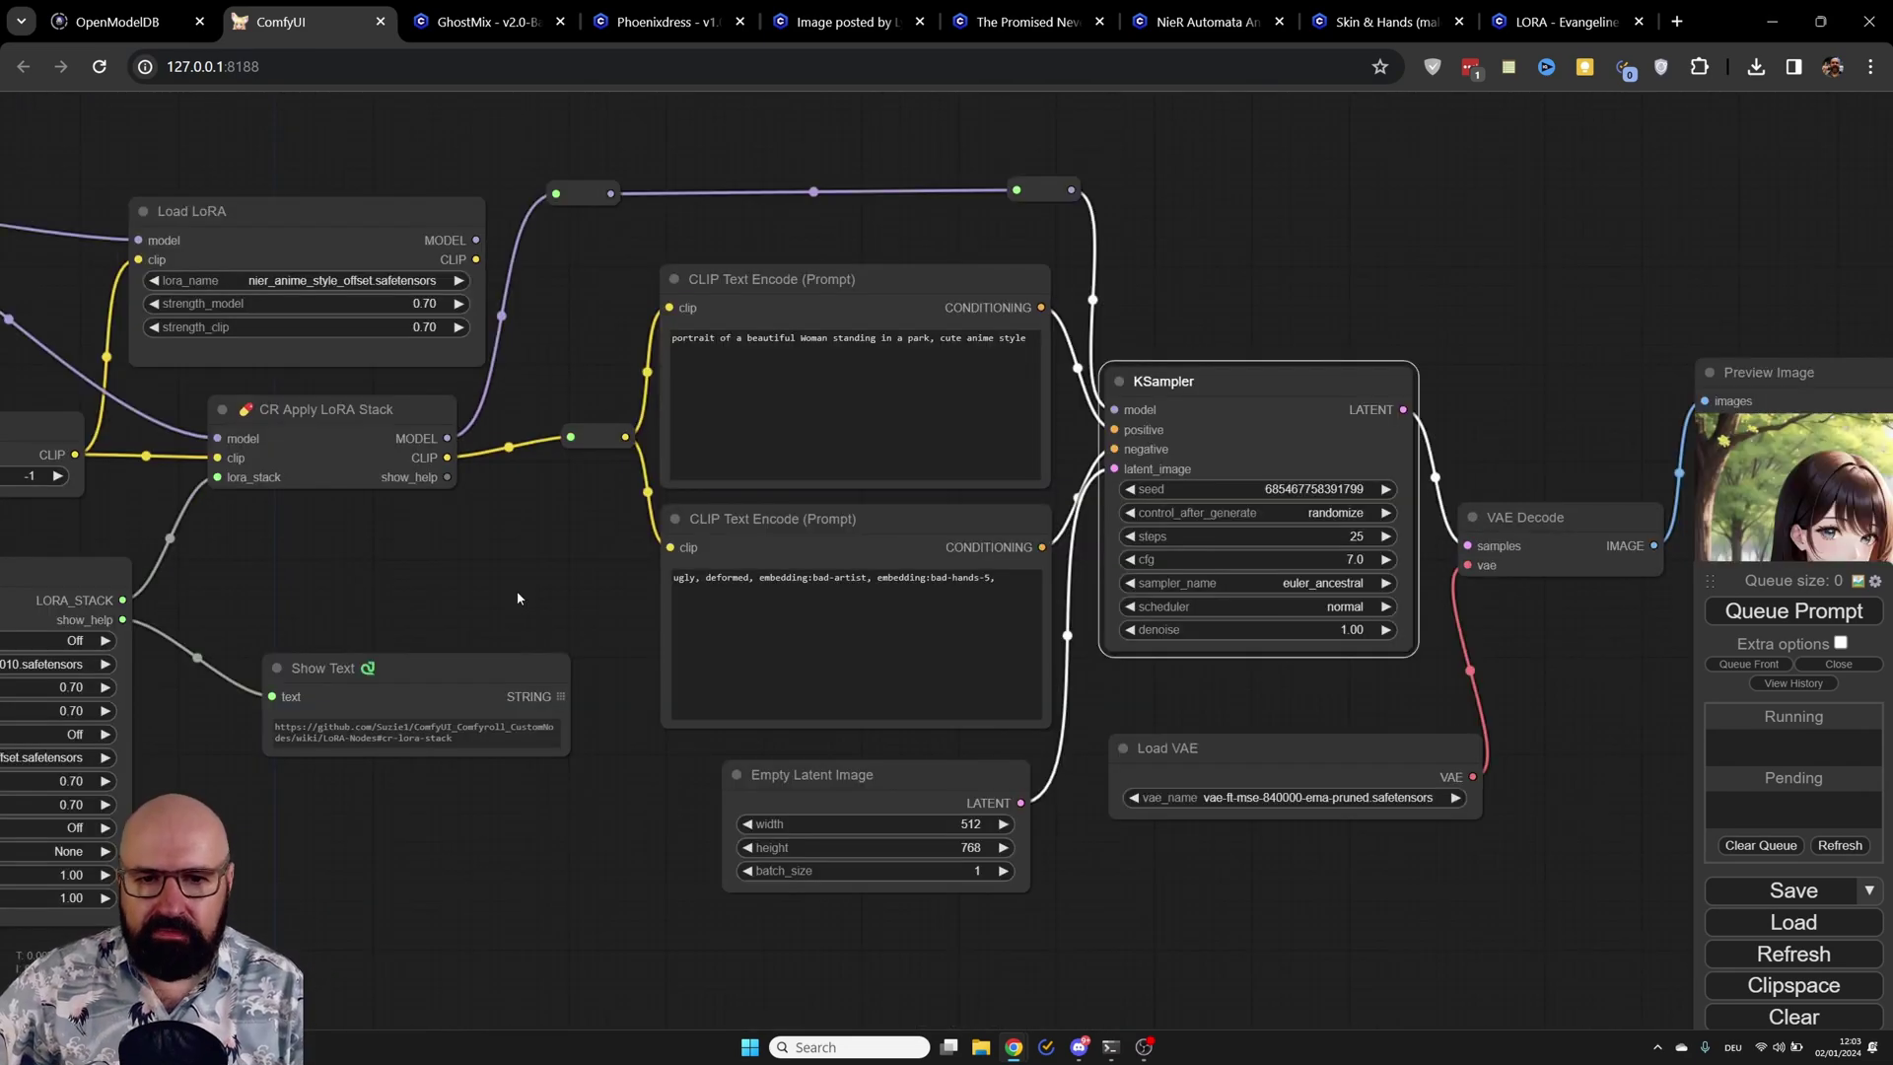
pyautogui.moveTo(1561, 680); pyautogui.dragTo(992, 662)
pyautogui.scroll(5, 1108, 678)
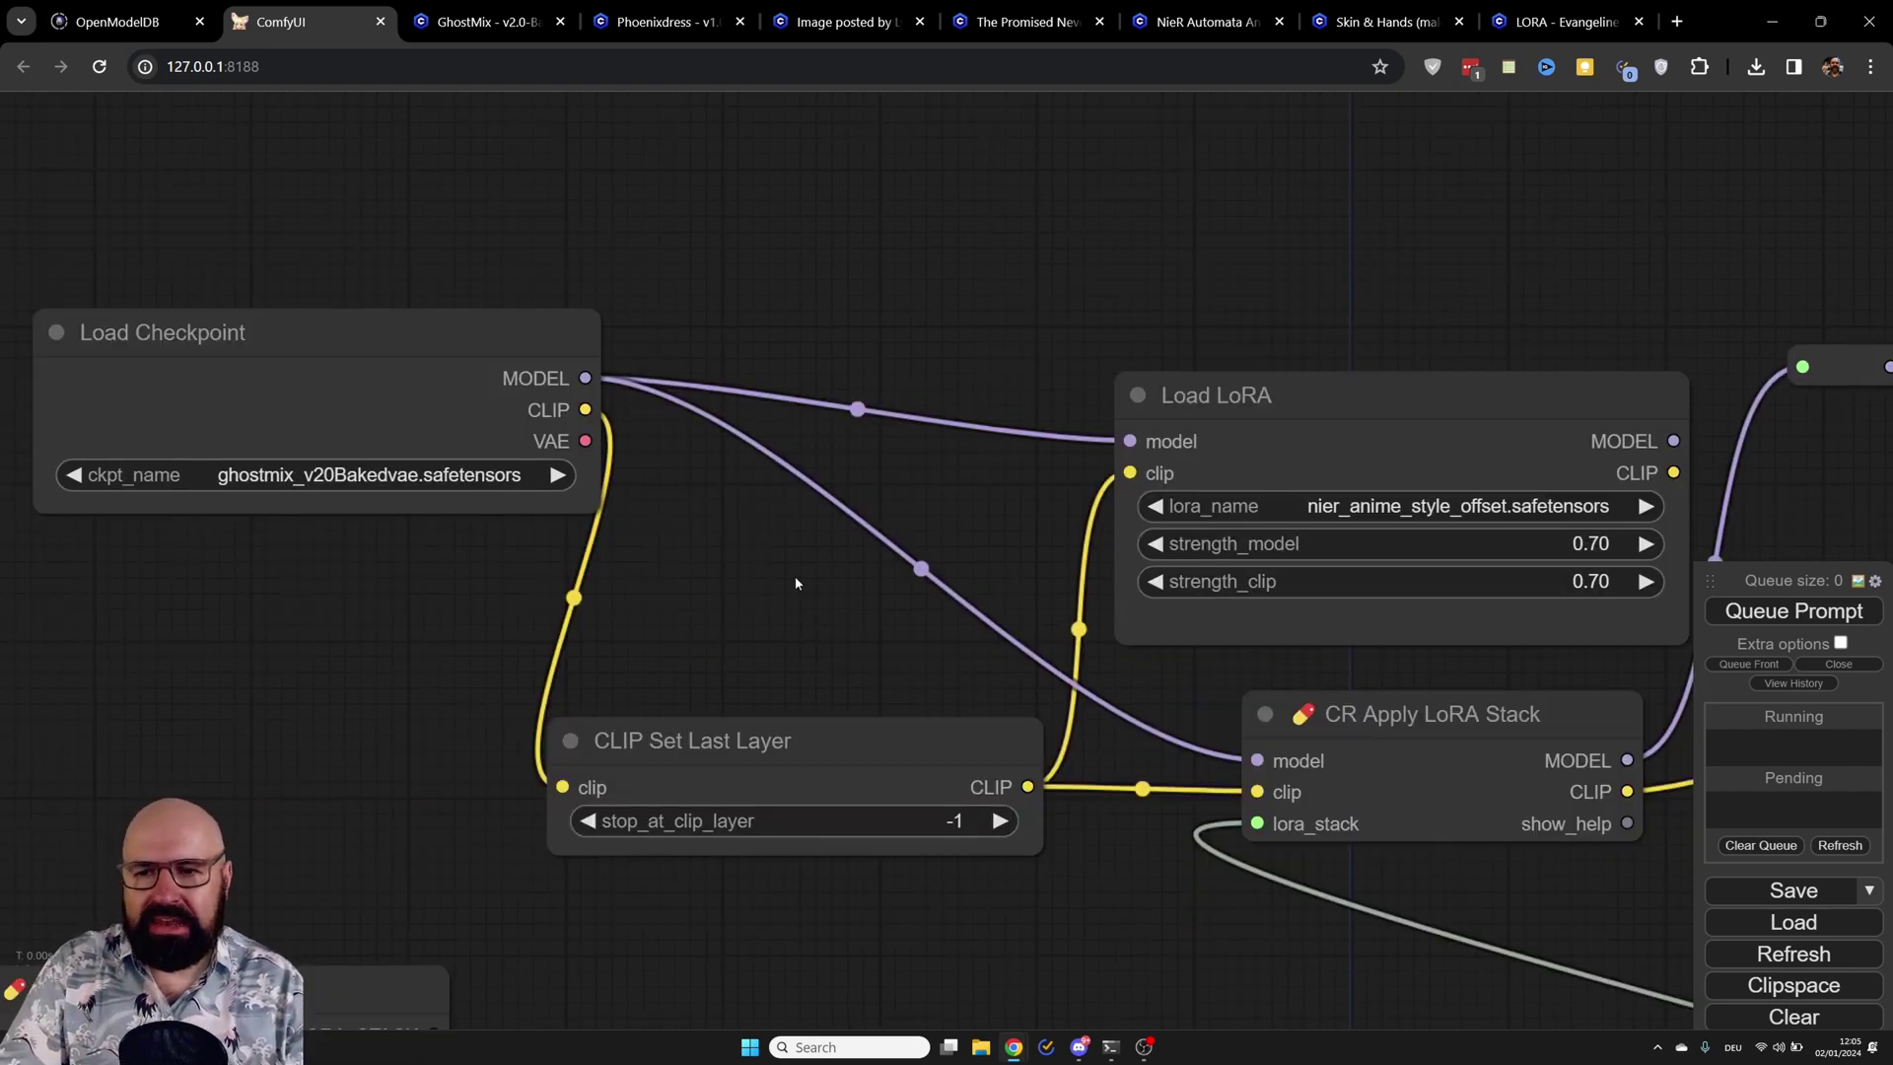
# Step: Nudge Load Checkpoint, CLIP Set Last Layer, Load LoRA and CR Apply LoRA Stack, then switch to GhostMix
pyautogui.moveTo(299, 333)
pyautogui.mouseDown()
pyautogui.moveTo(296, 382)
pyautogui.moveTo(336, 328)
pyautogui.mouseUp()
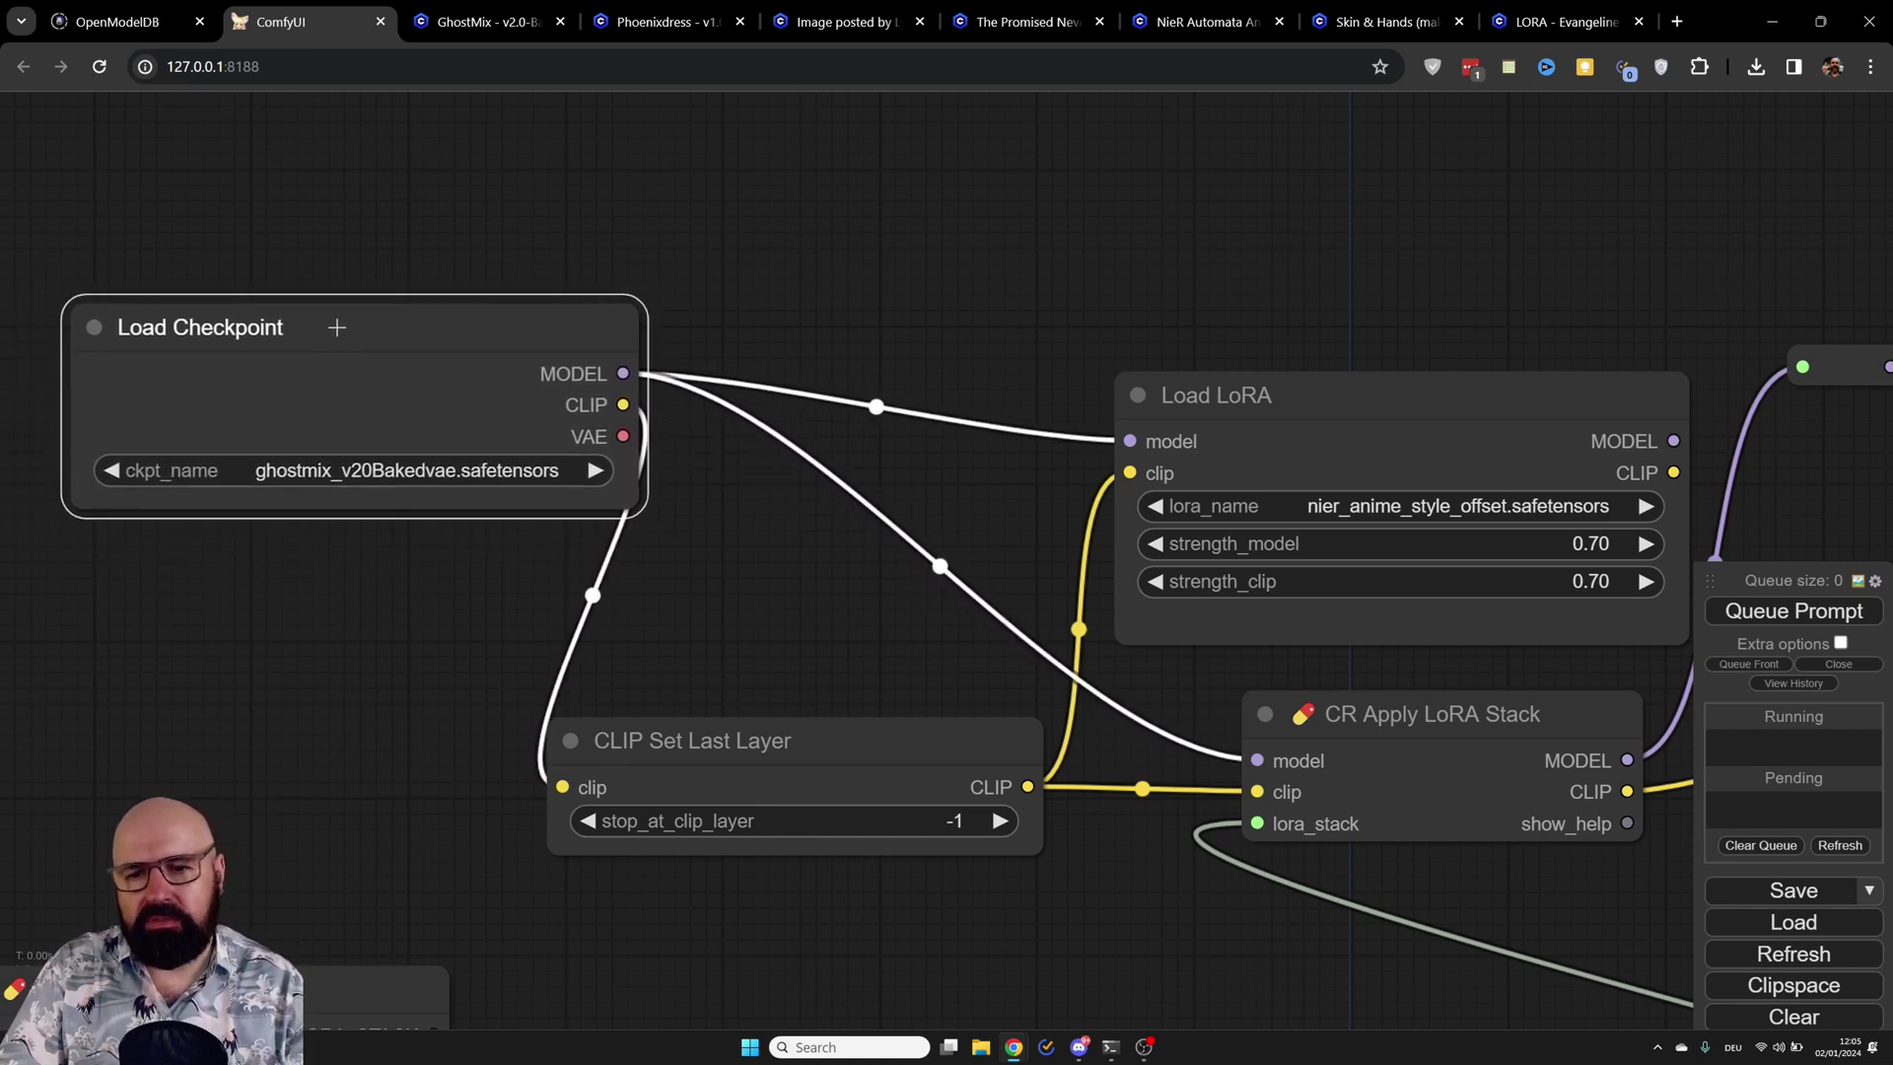
pyautogui.moveTo(786, 744)
pyautogui.mouseDown()
pyautogui.moveTo(802, 773)
pyautogui.moveTo(794, 697)
pyautogui.moveTo(804, 732)
pyautogui.mouseUp()
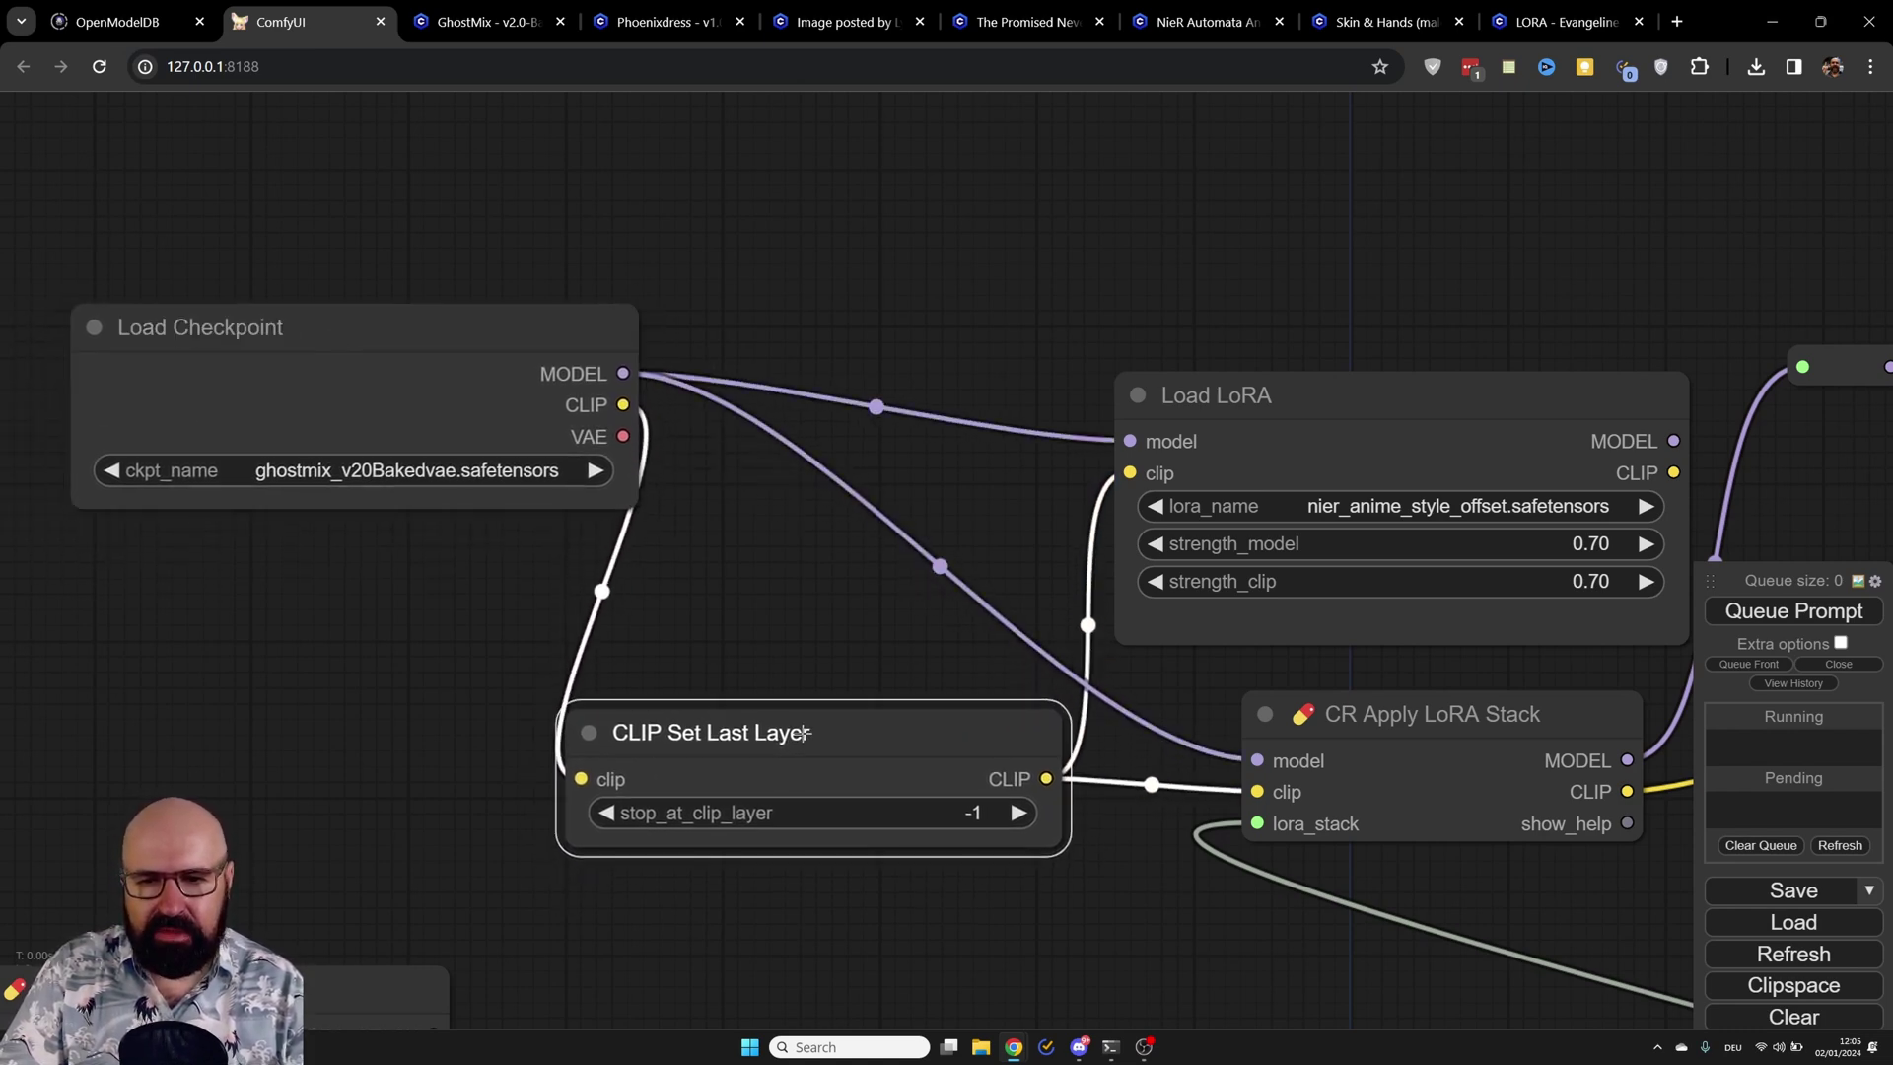
pyautogui.moveTo(761, 625); pyautogui.dragTo(702, 622)
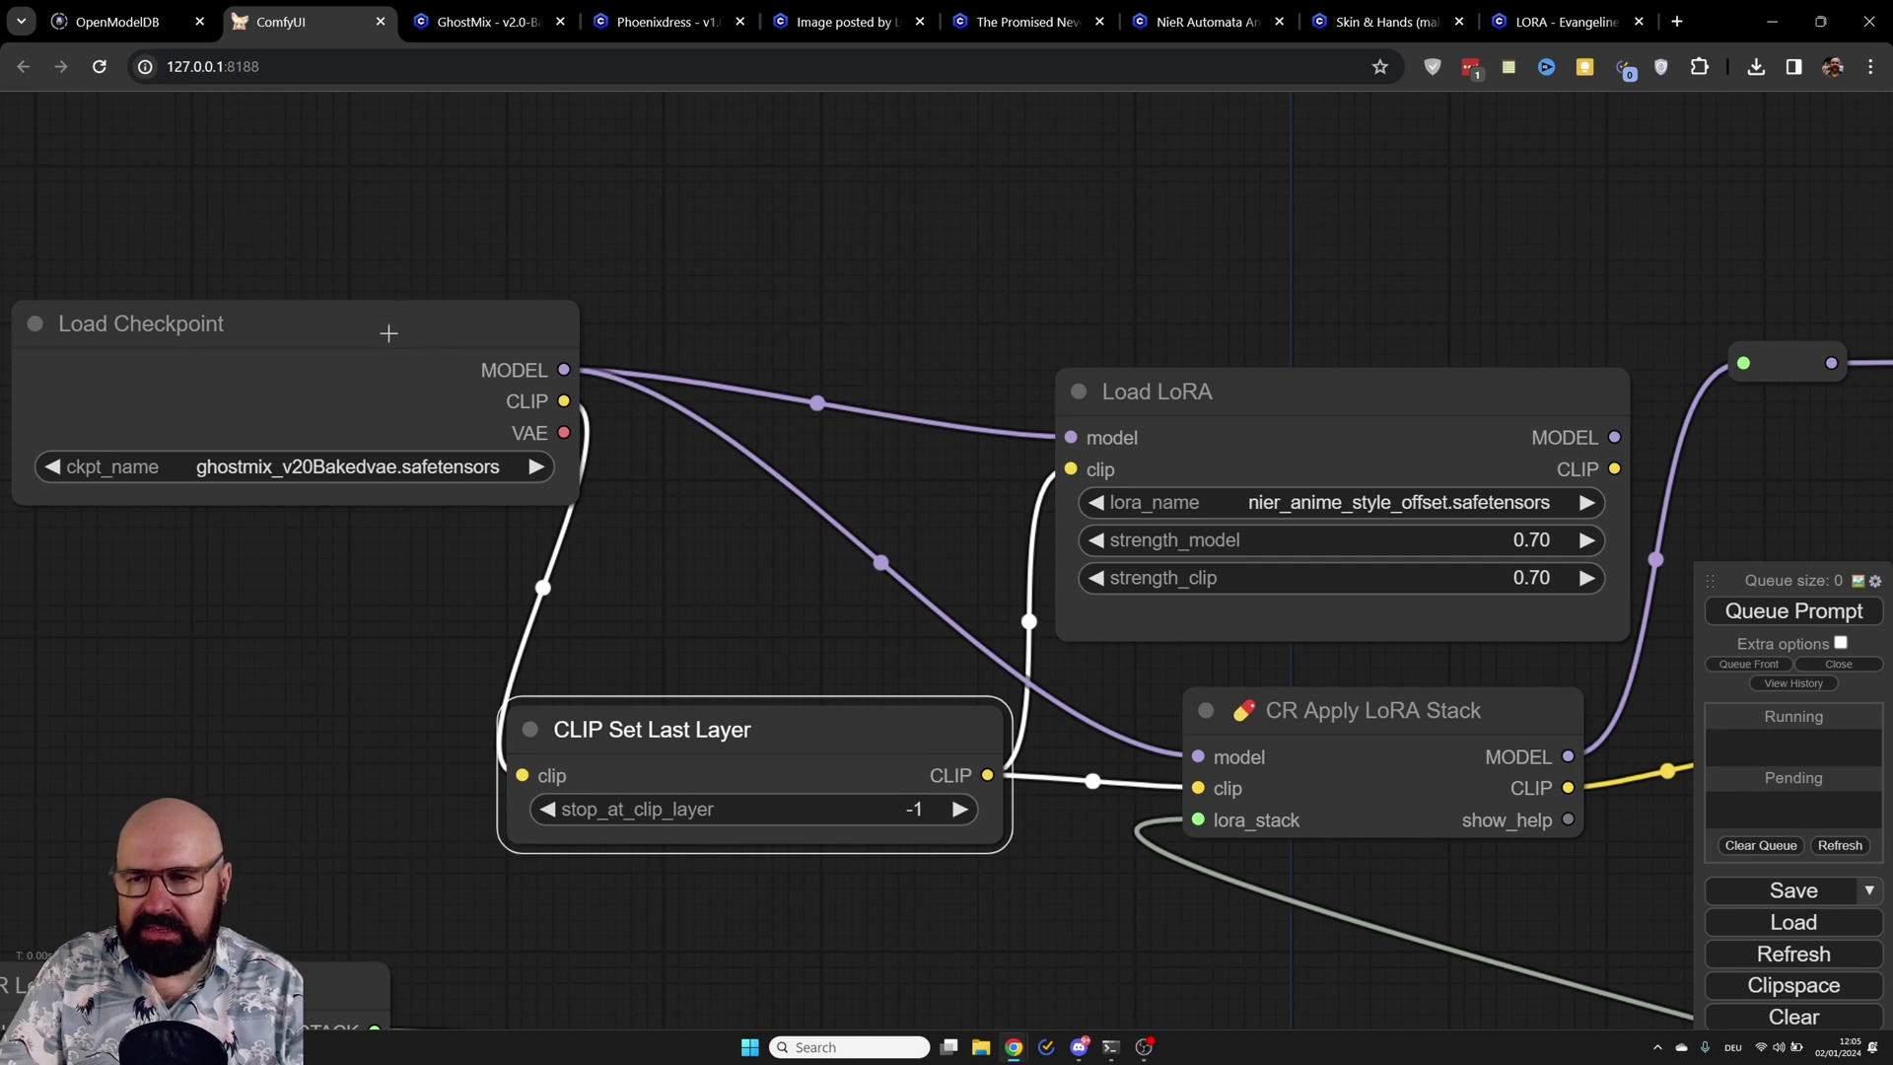
pyautogui.moveTo(388, 326); pyautogui.dragTo(379, 325)
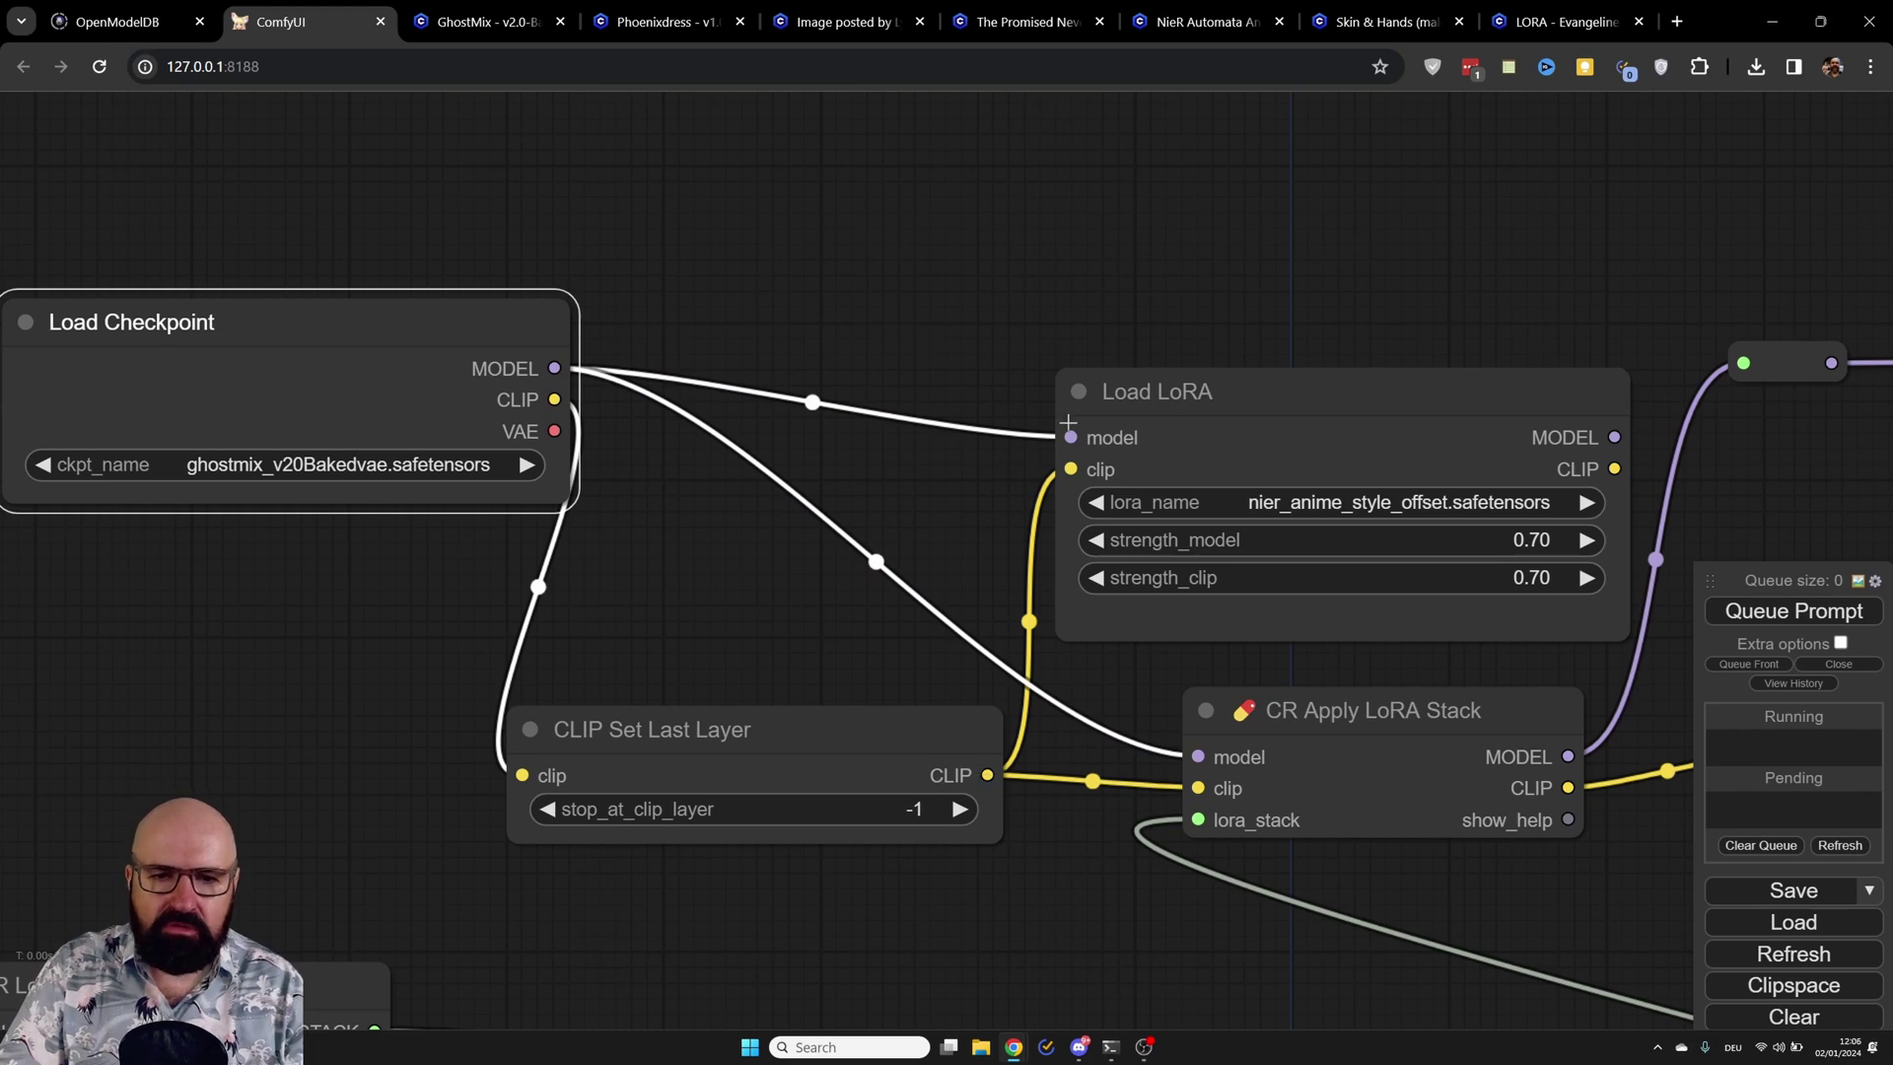
pyautogui.moveTo(1344, 397); pyautogui.dragTo(1348, 364)
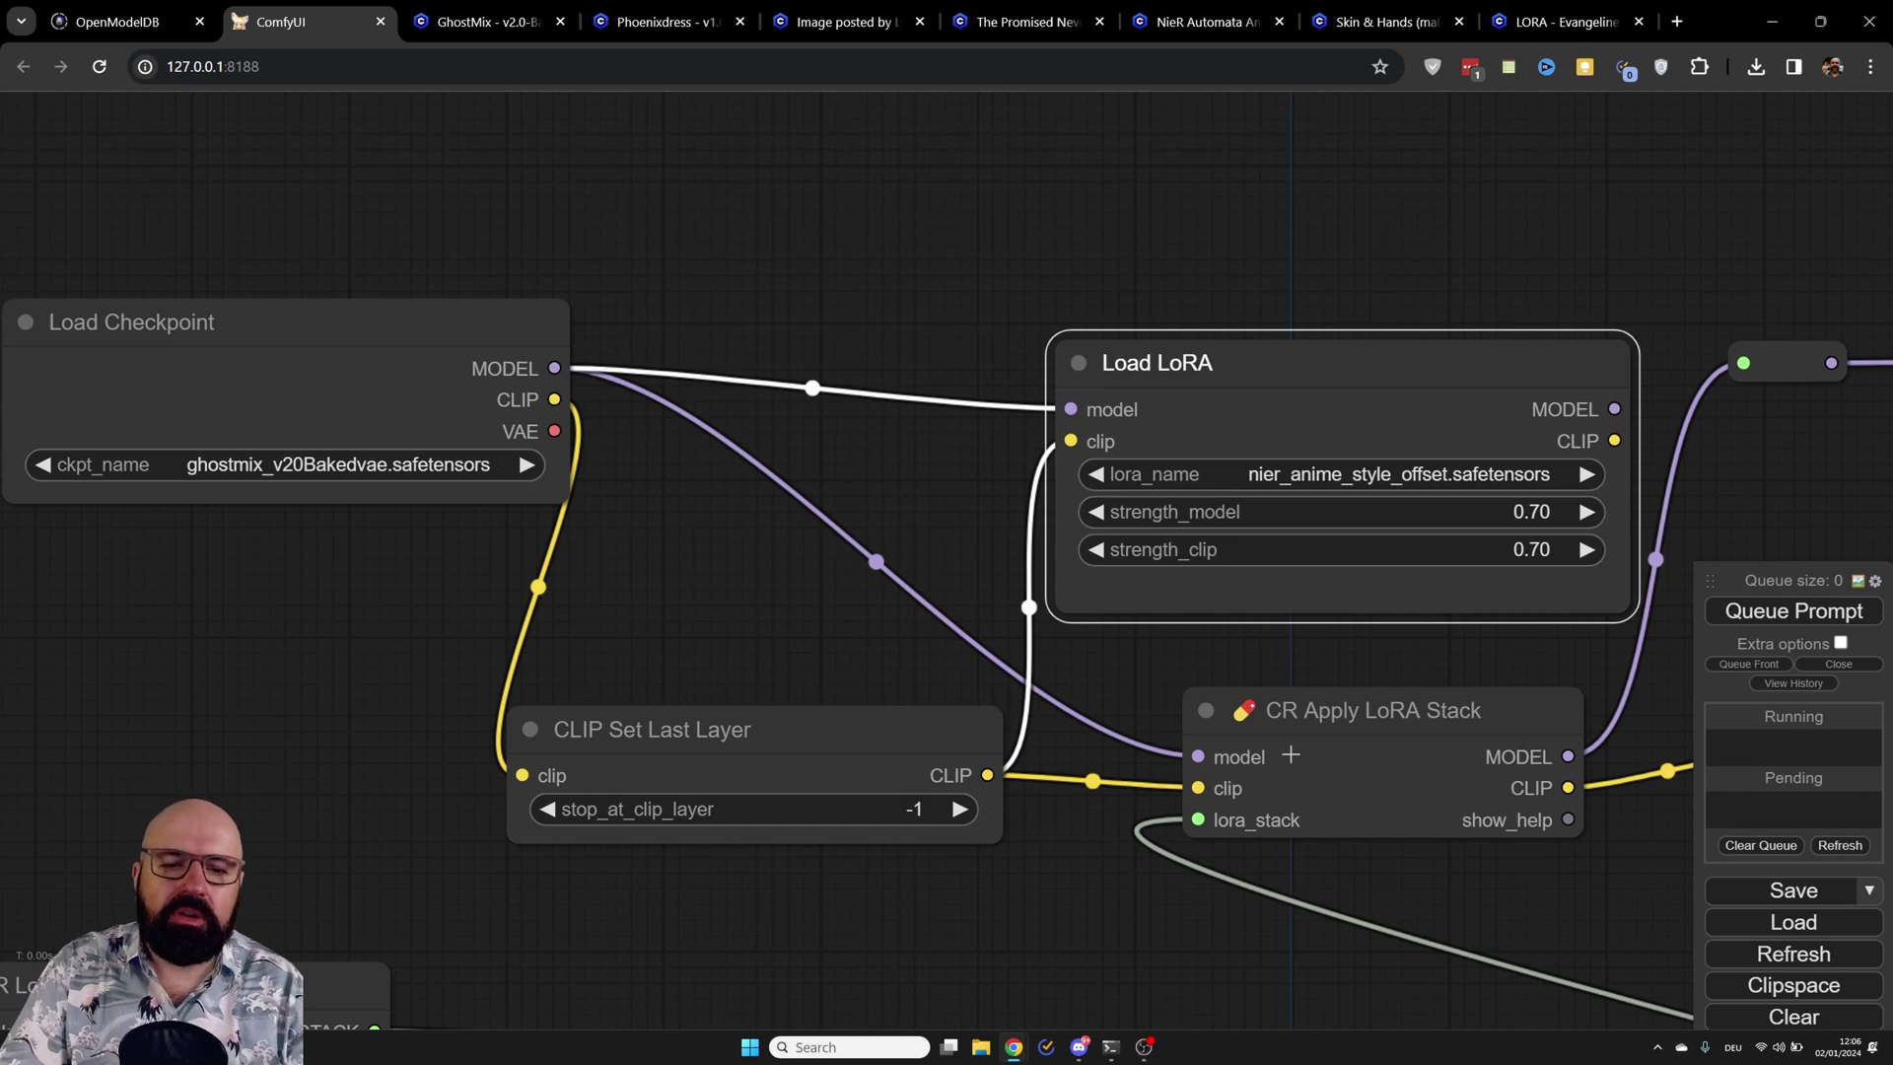
pyautogui.moveTo(1382, 702); pyautogui.dragTo(1371, 689)
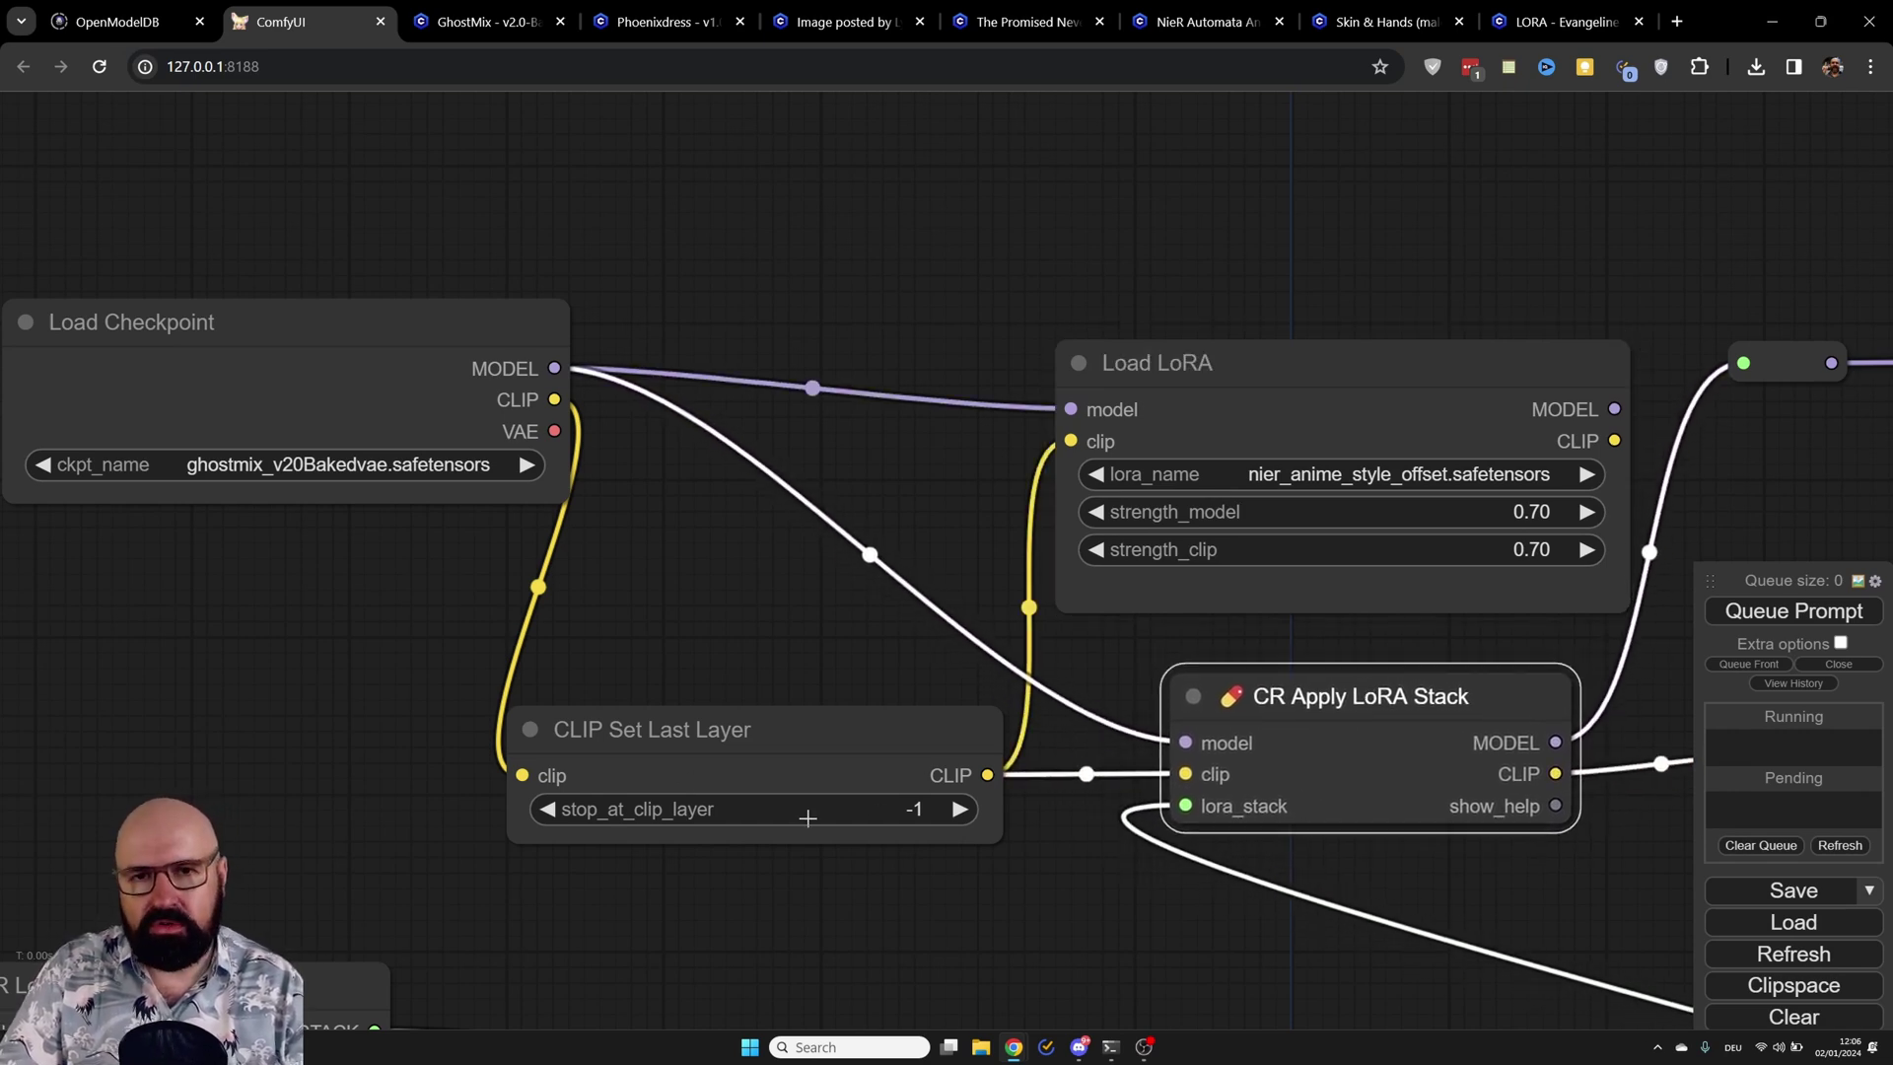
pyautogui.moveTo(803, 731); pyautogui.dragTo(822, 716)
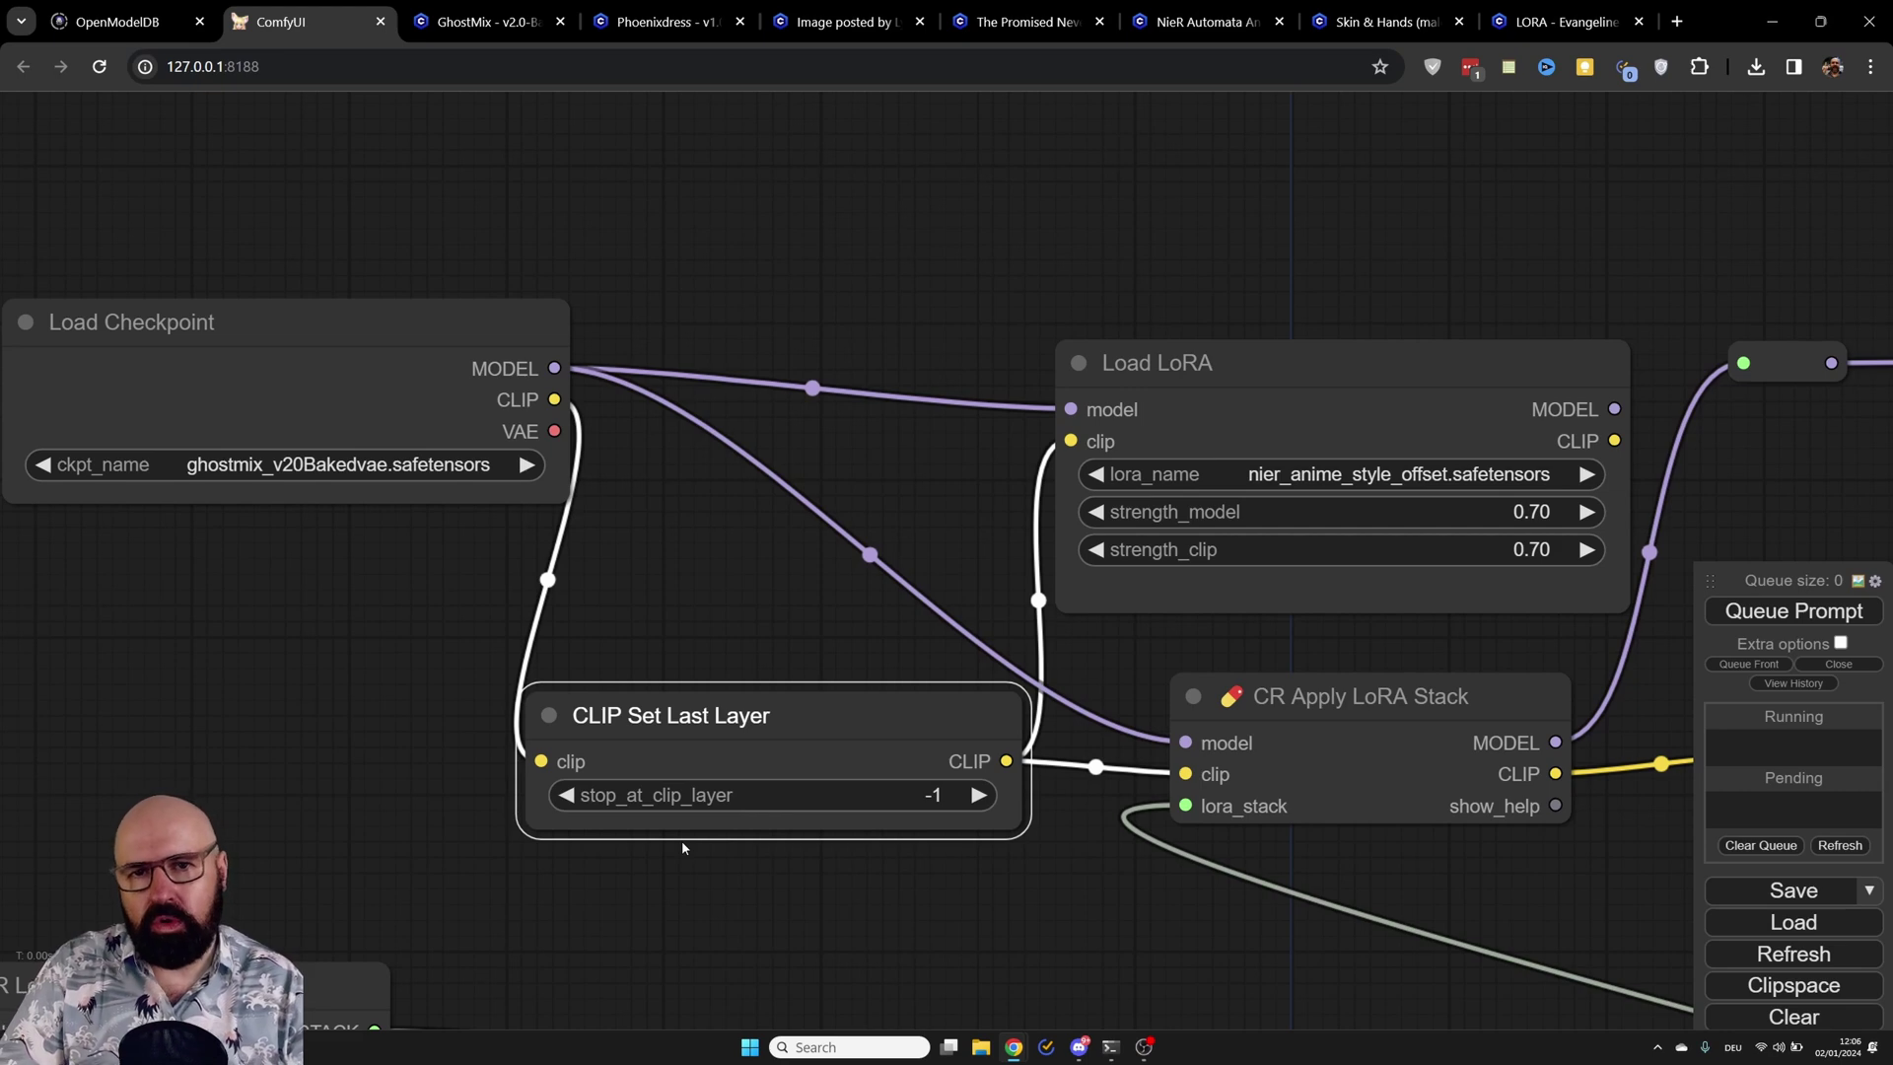
pyautogui.hotkey('ctrl', 'Tab')
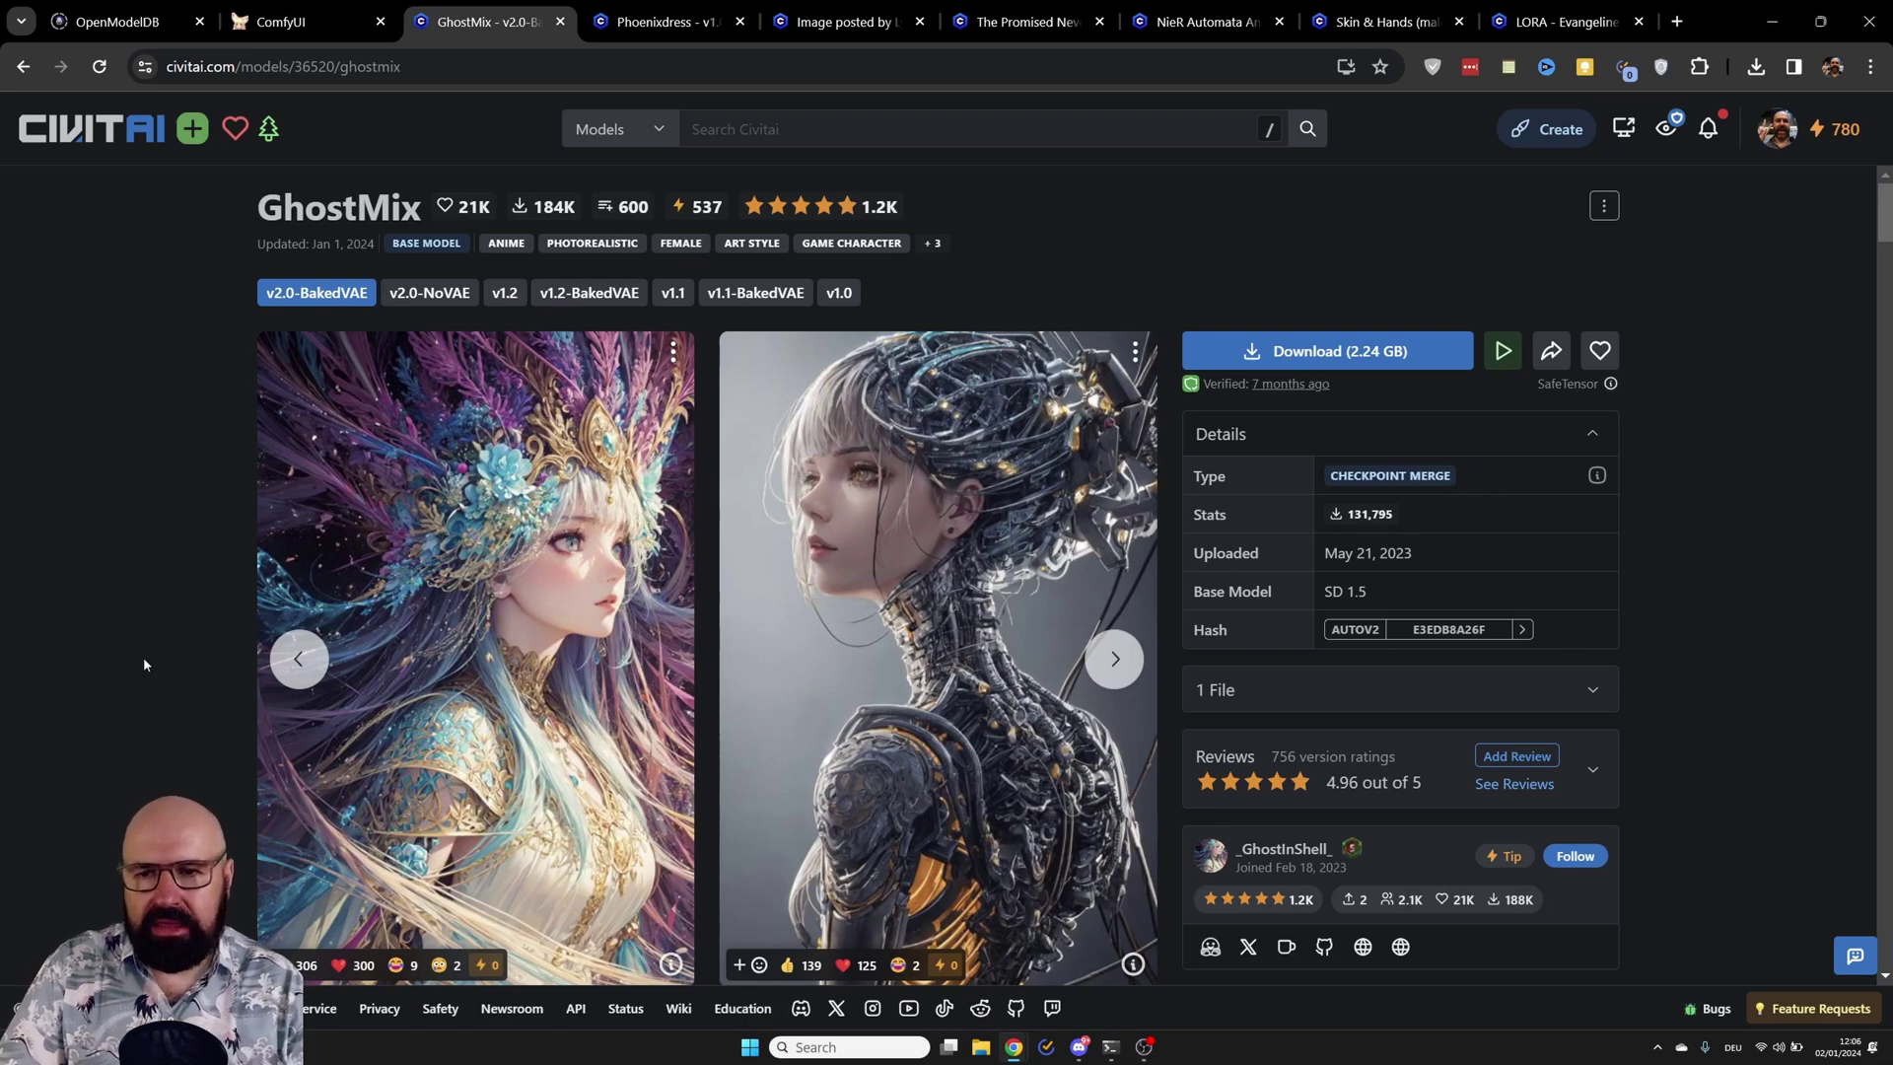
# Step: Highlight GhostMix's 'Highres-Fix is A Must' tip and the CLIP=1 versus CLIP=2 values
pyautogui.scroll(-10, 144, 662)
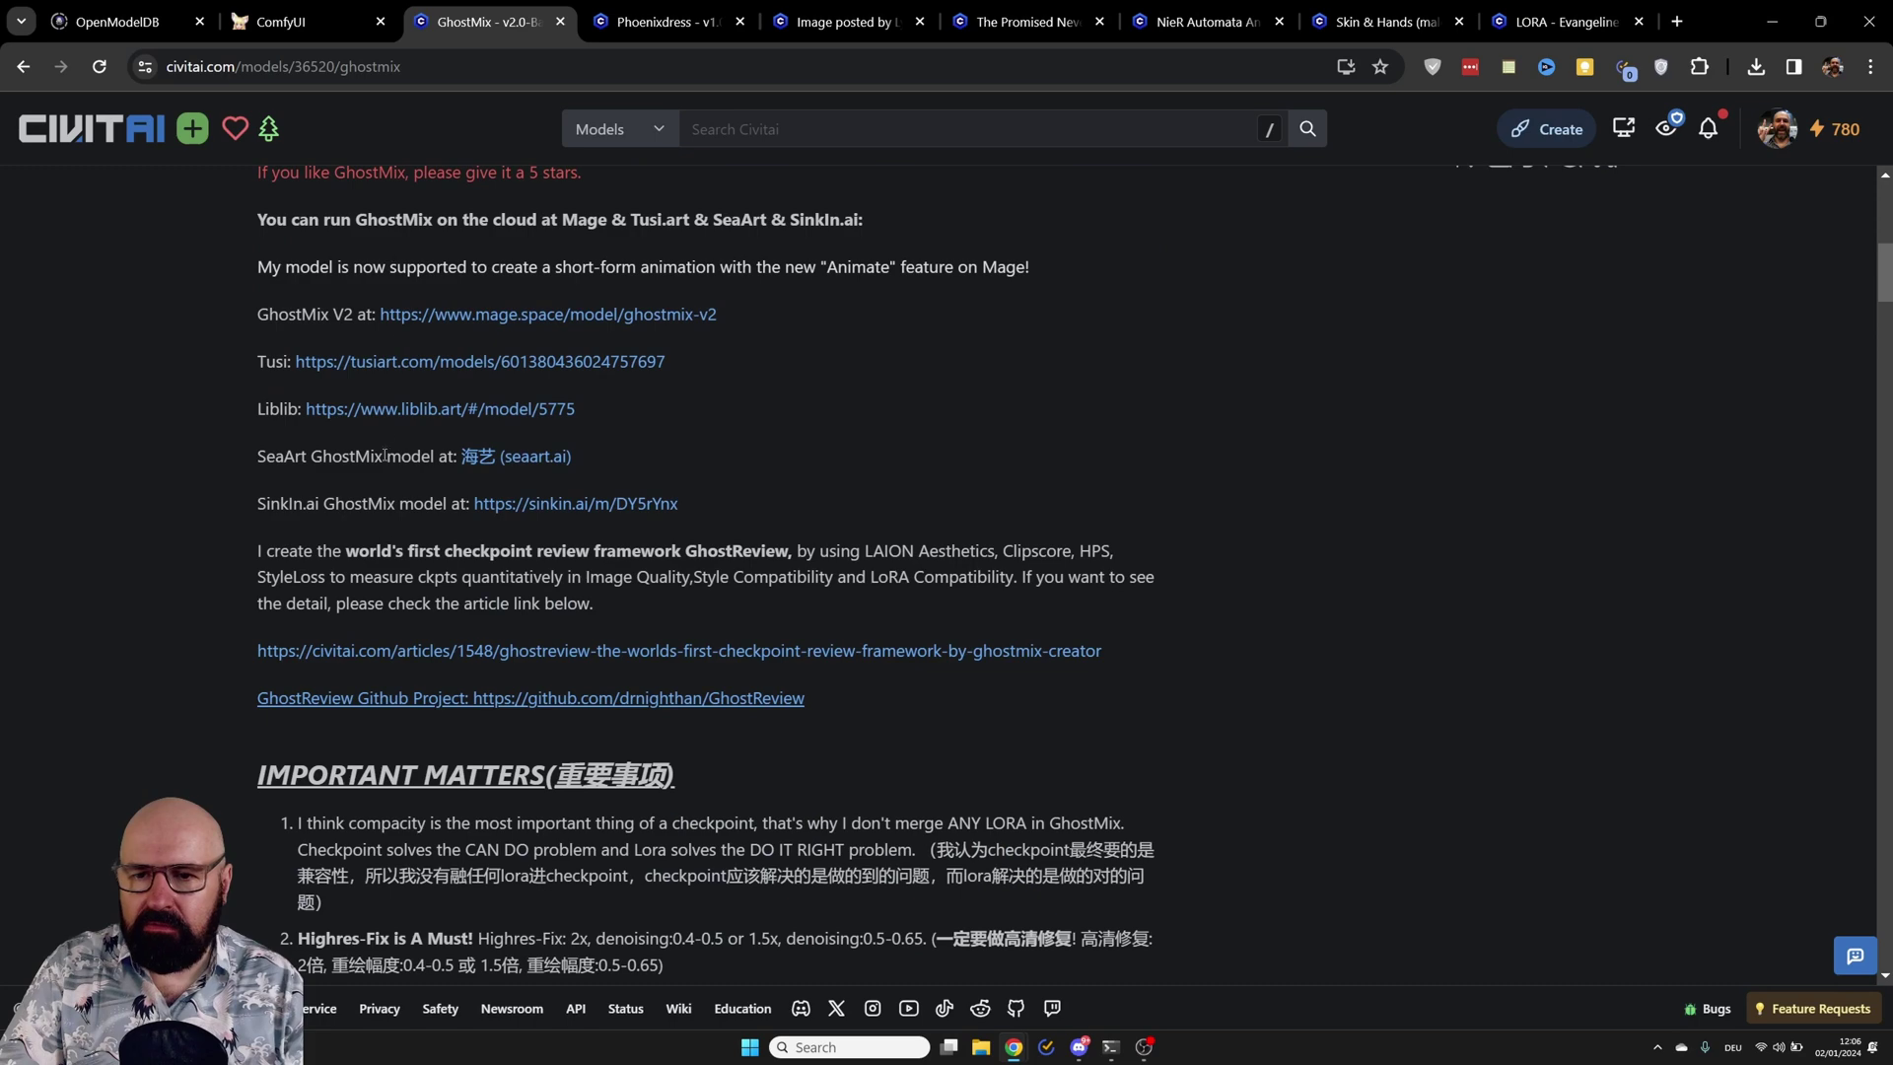
pyautogui.scroll(-5, 108, 631)
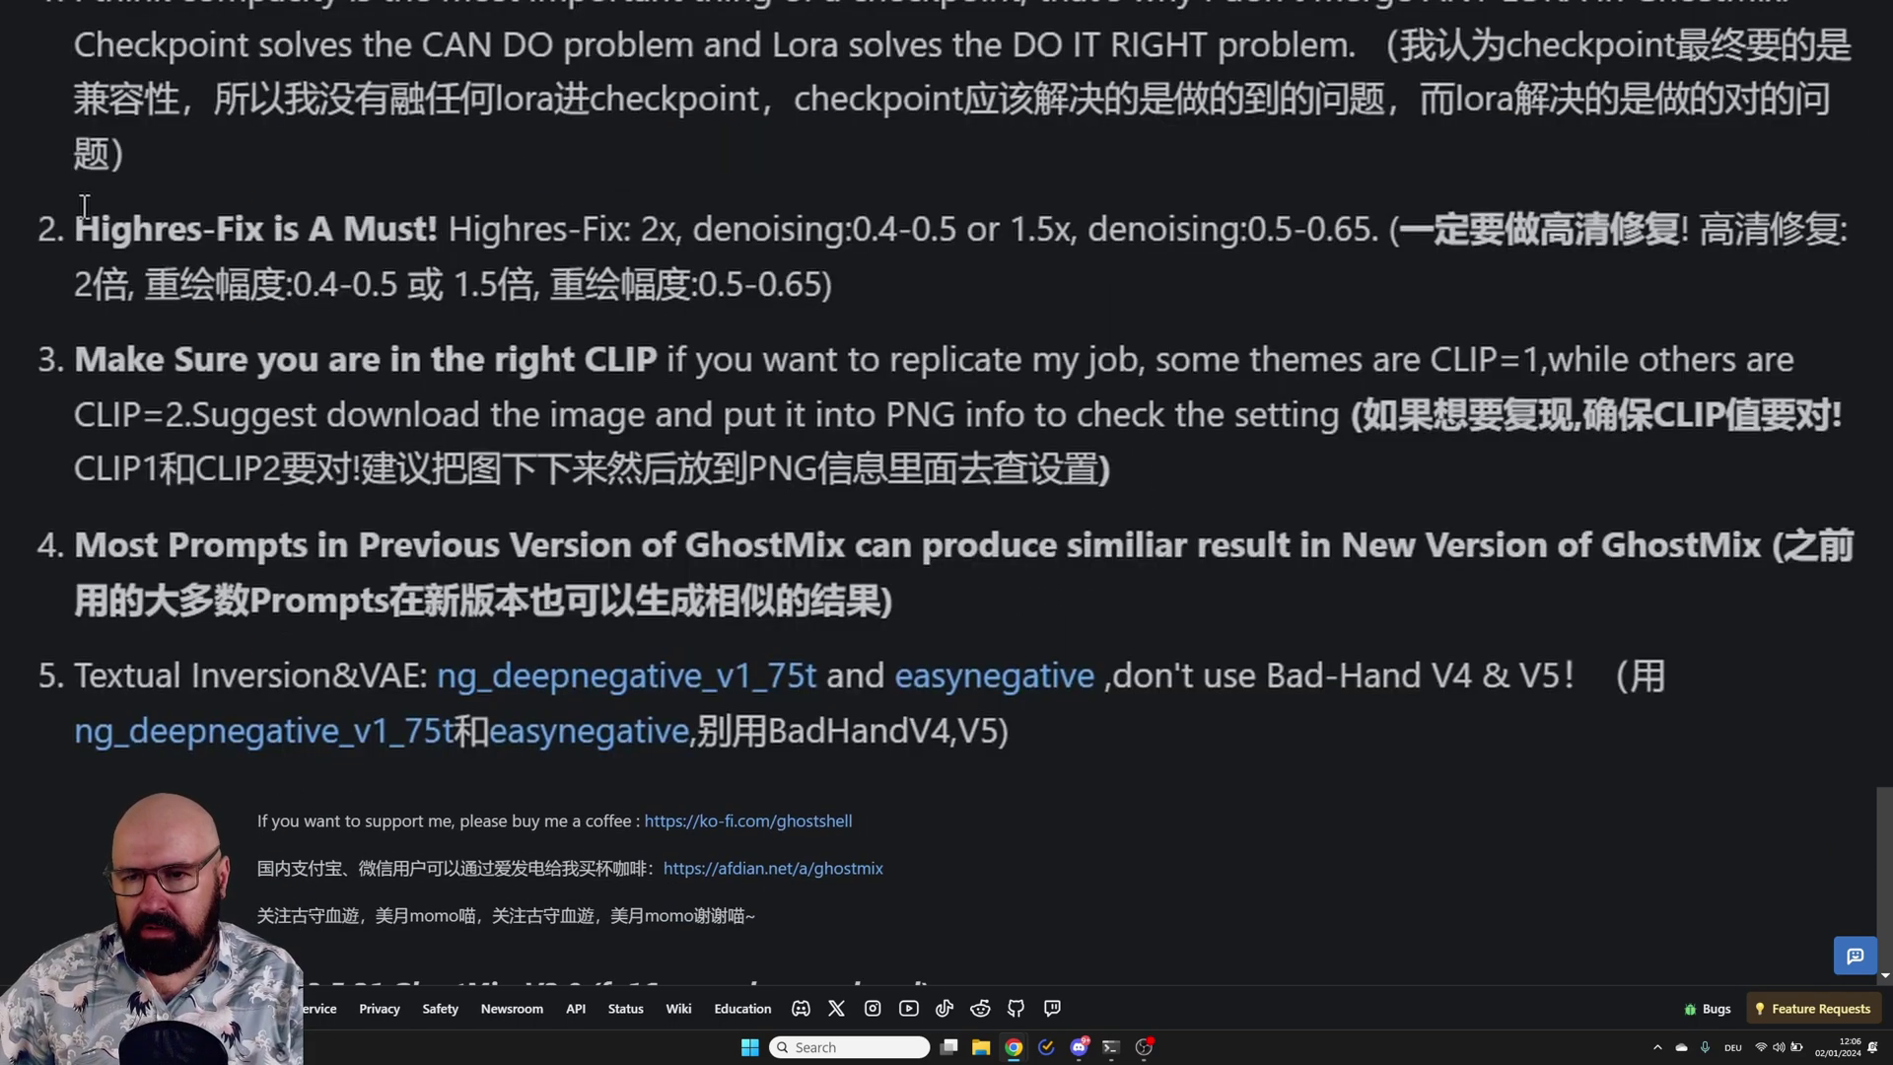
pyautogui.moveTo(75, 229); pyautogui.dragTo(440, 241)
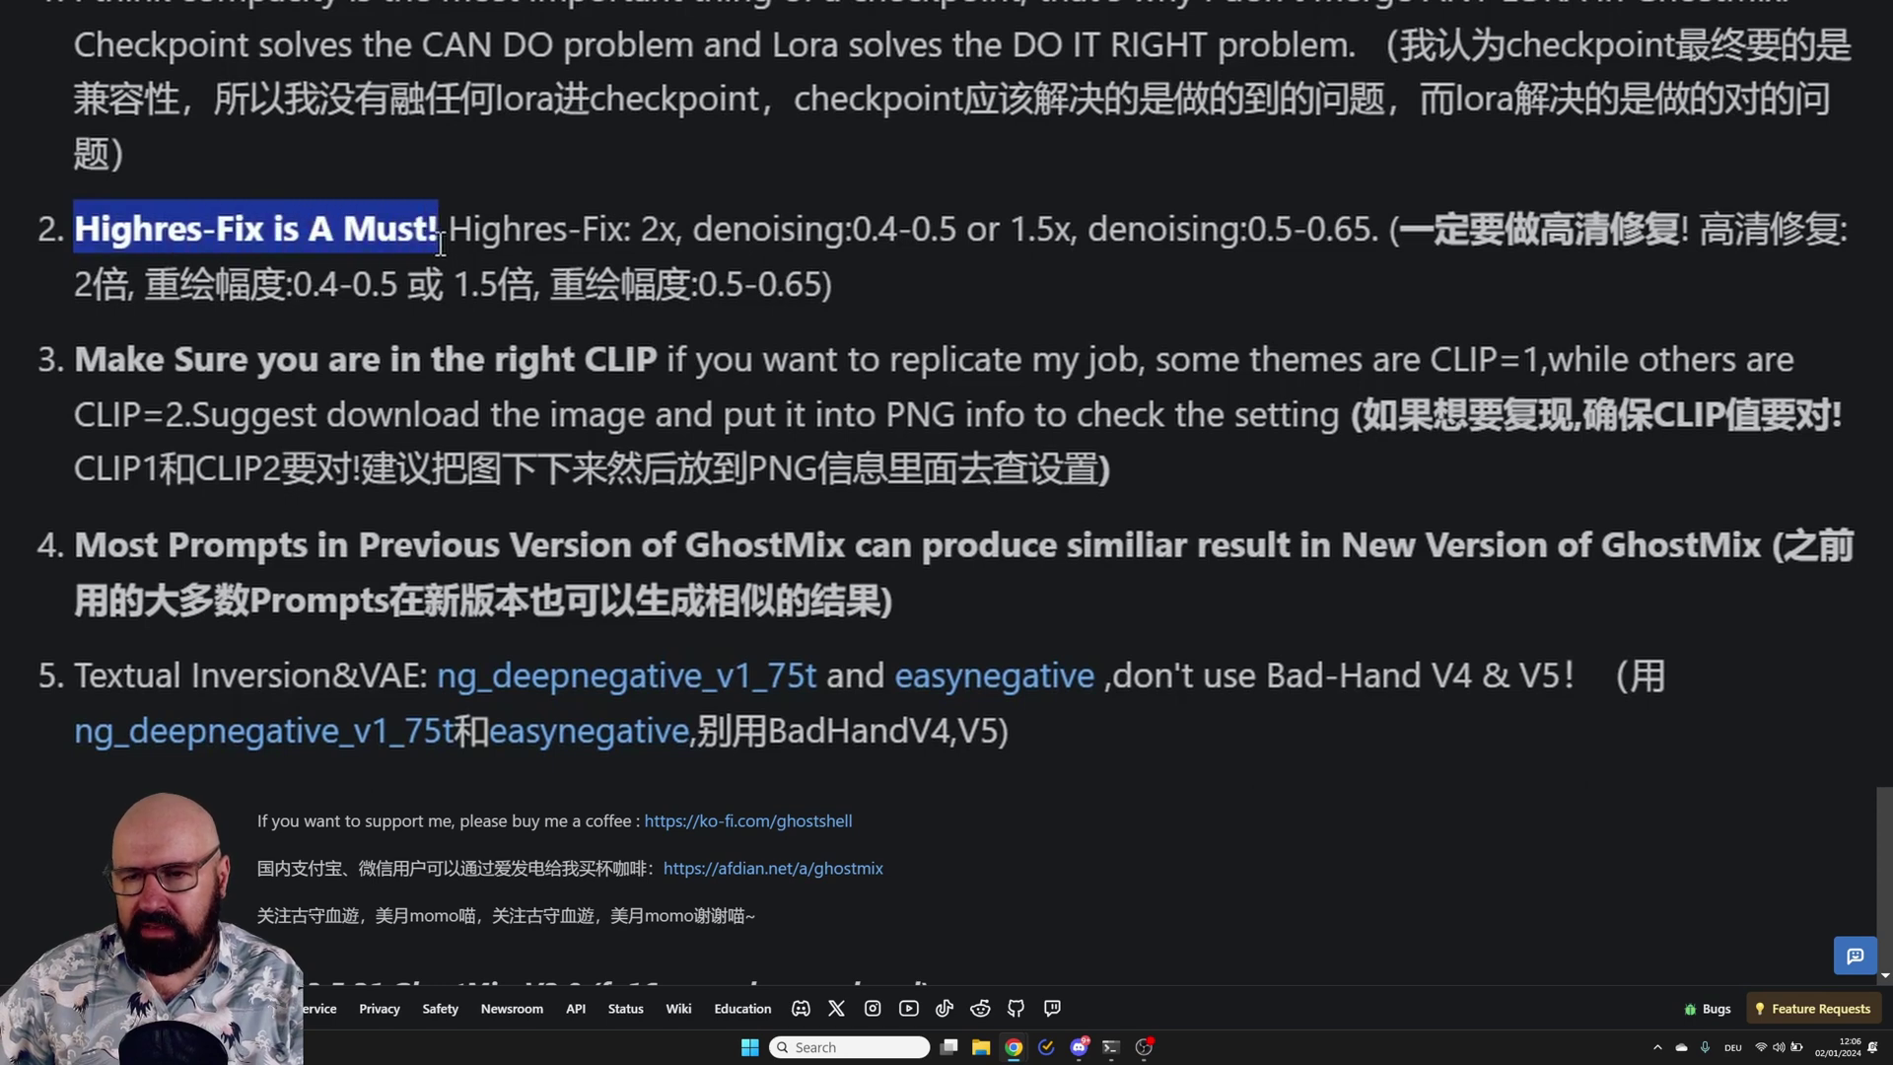
pyautogui.doubleClick(615, 363)
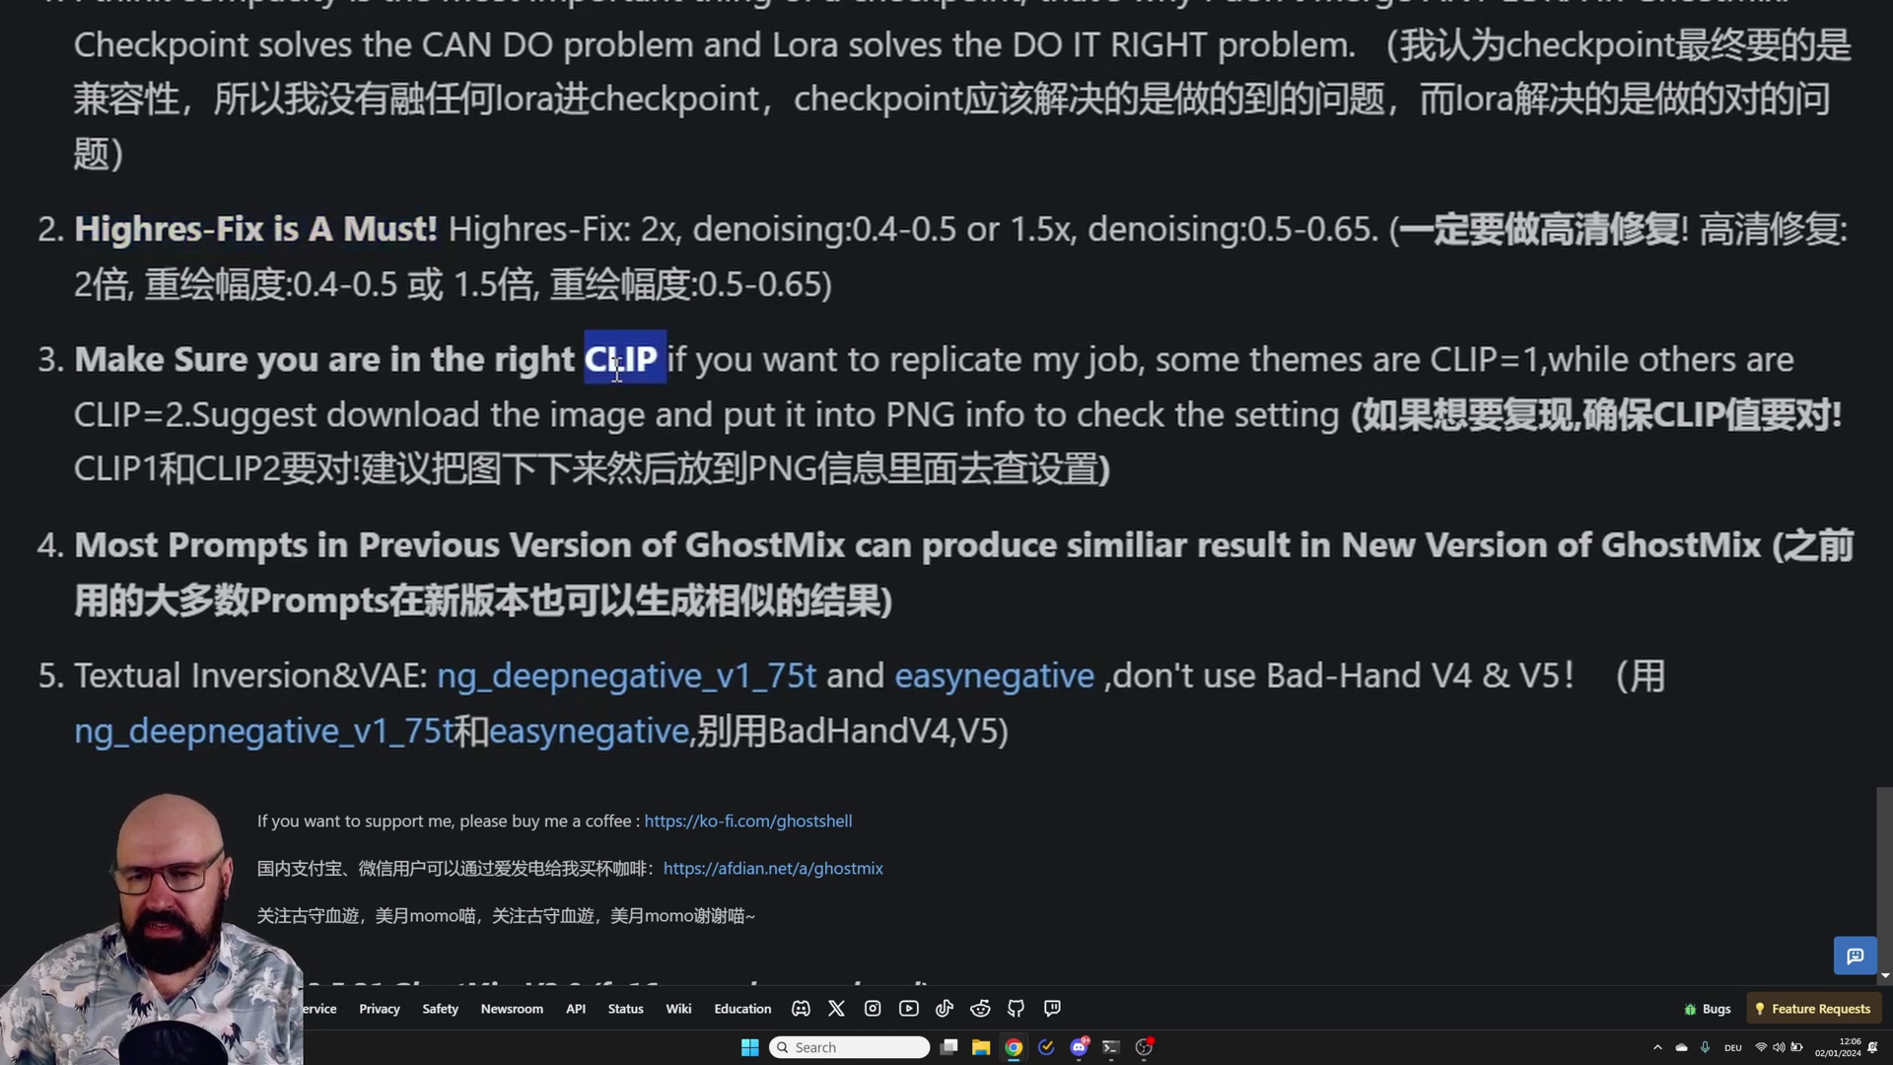
pyautogui.doubleClick(1531, 360)
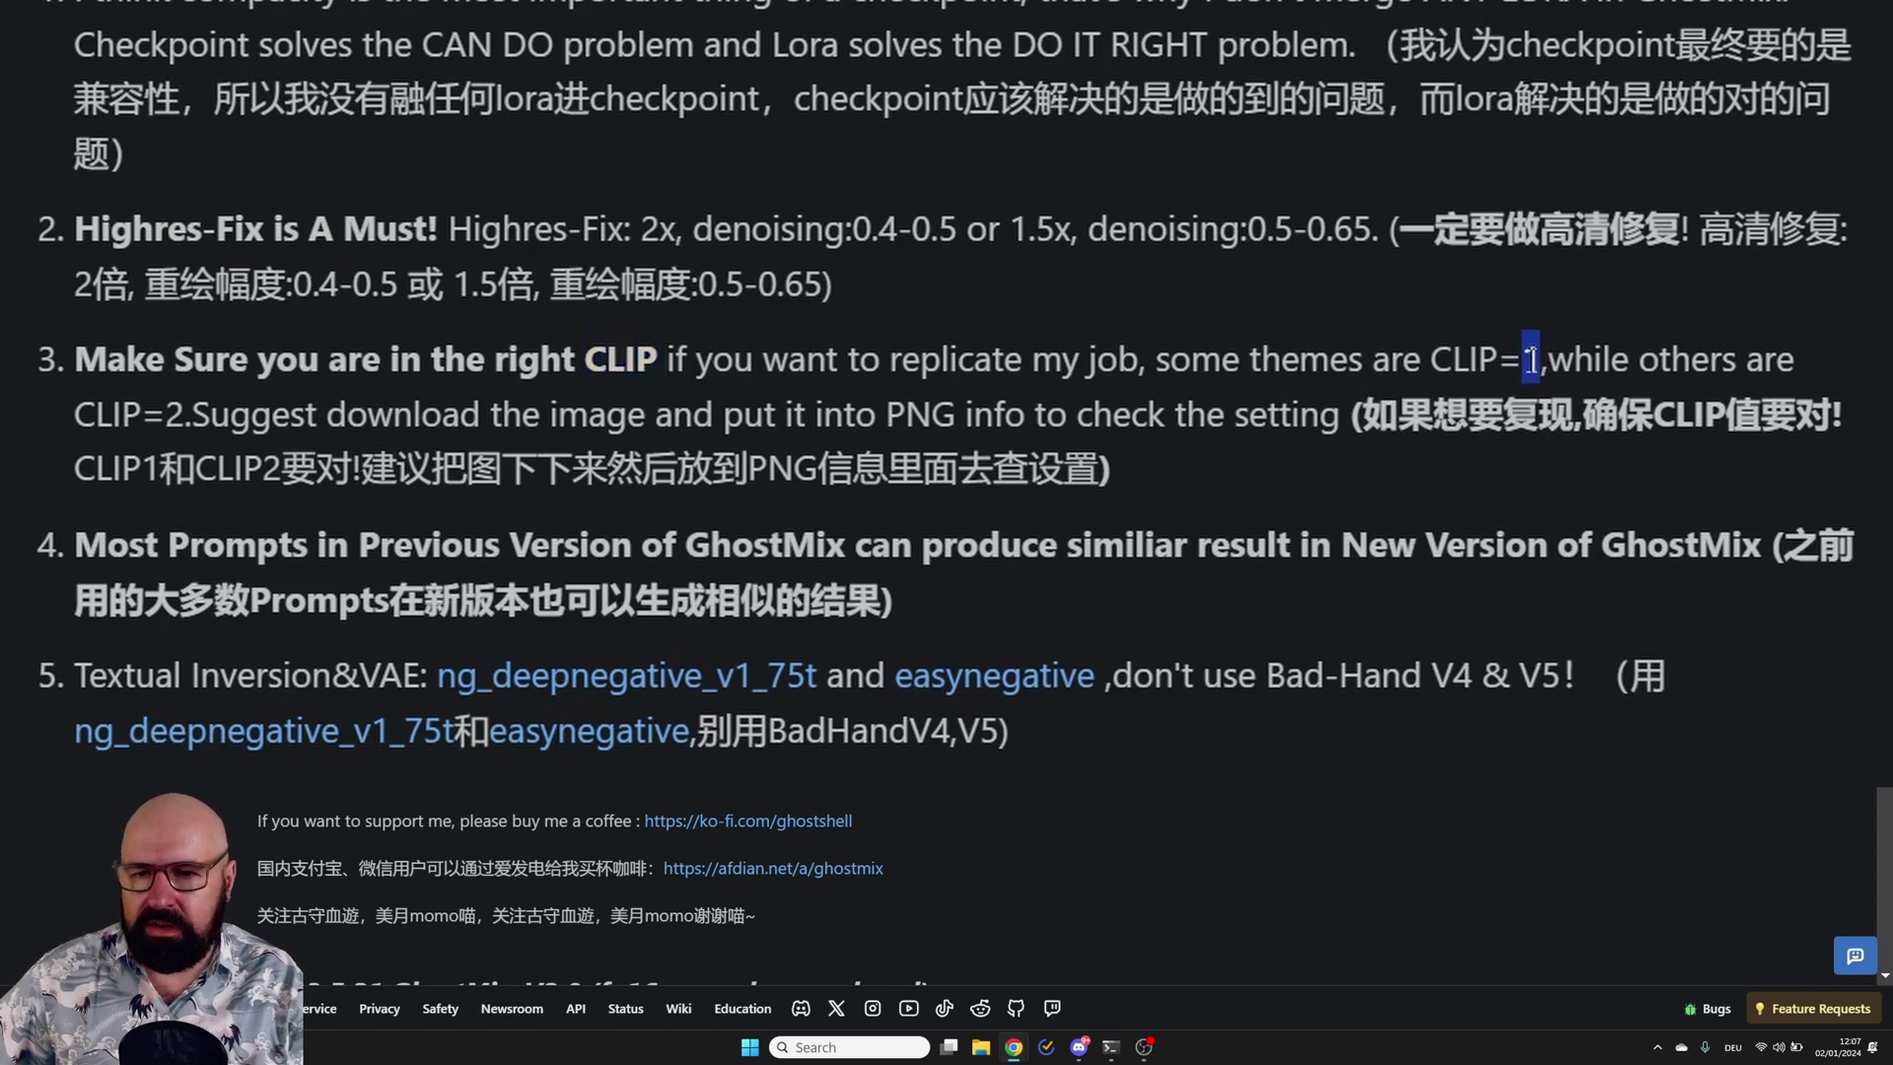
pyautogui.click(179, 422)
pyautogui.doubleClick(179, 422)
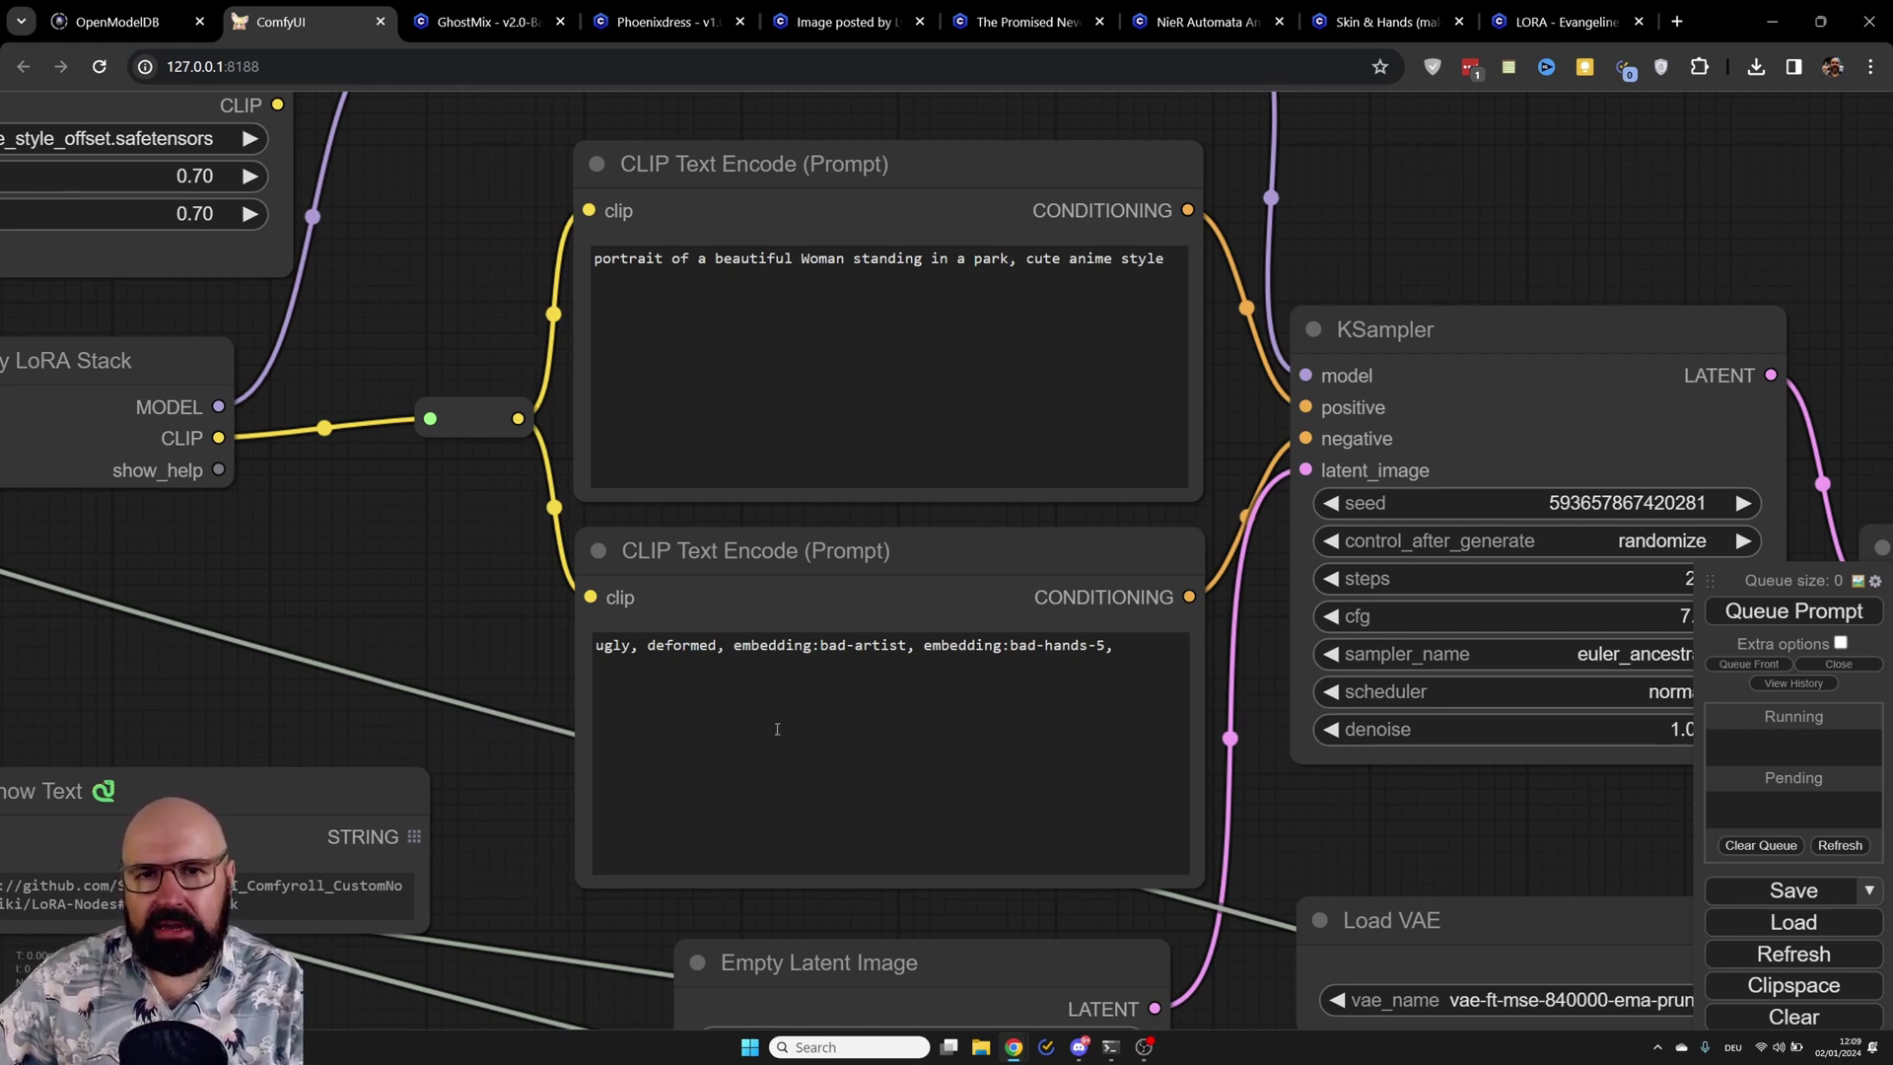
# Step: Nudge the negative prompt, CR LoRA Stack and Preview Image nodes; move the queue panel top right
pyautogui.moveTo(929, 544); pyautogui.dragTo(937, 544)
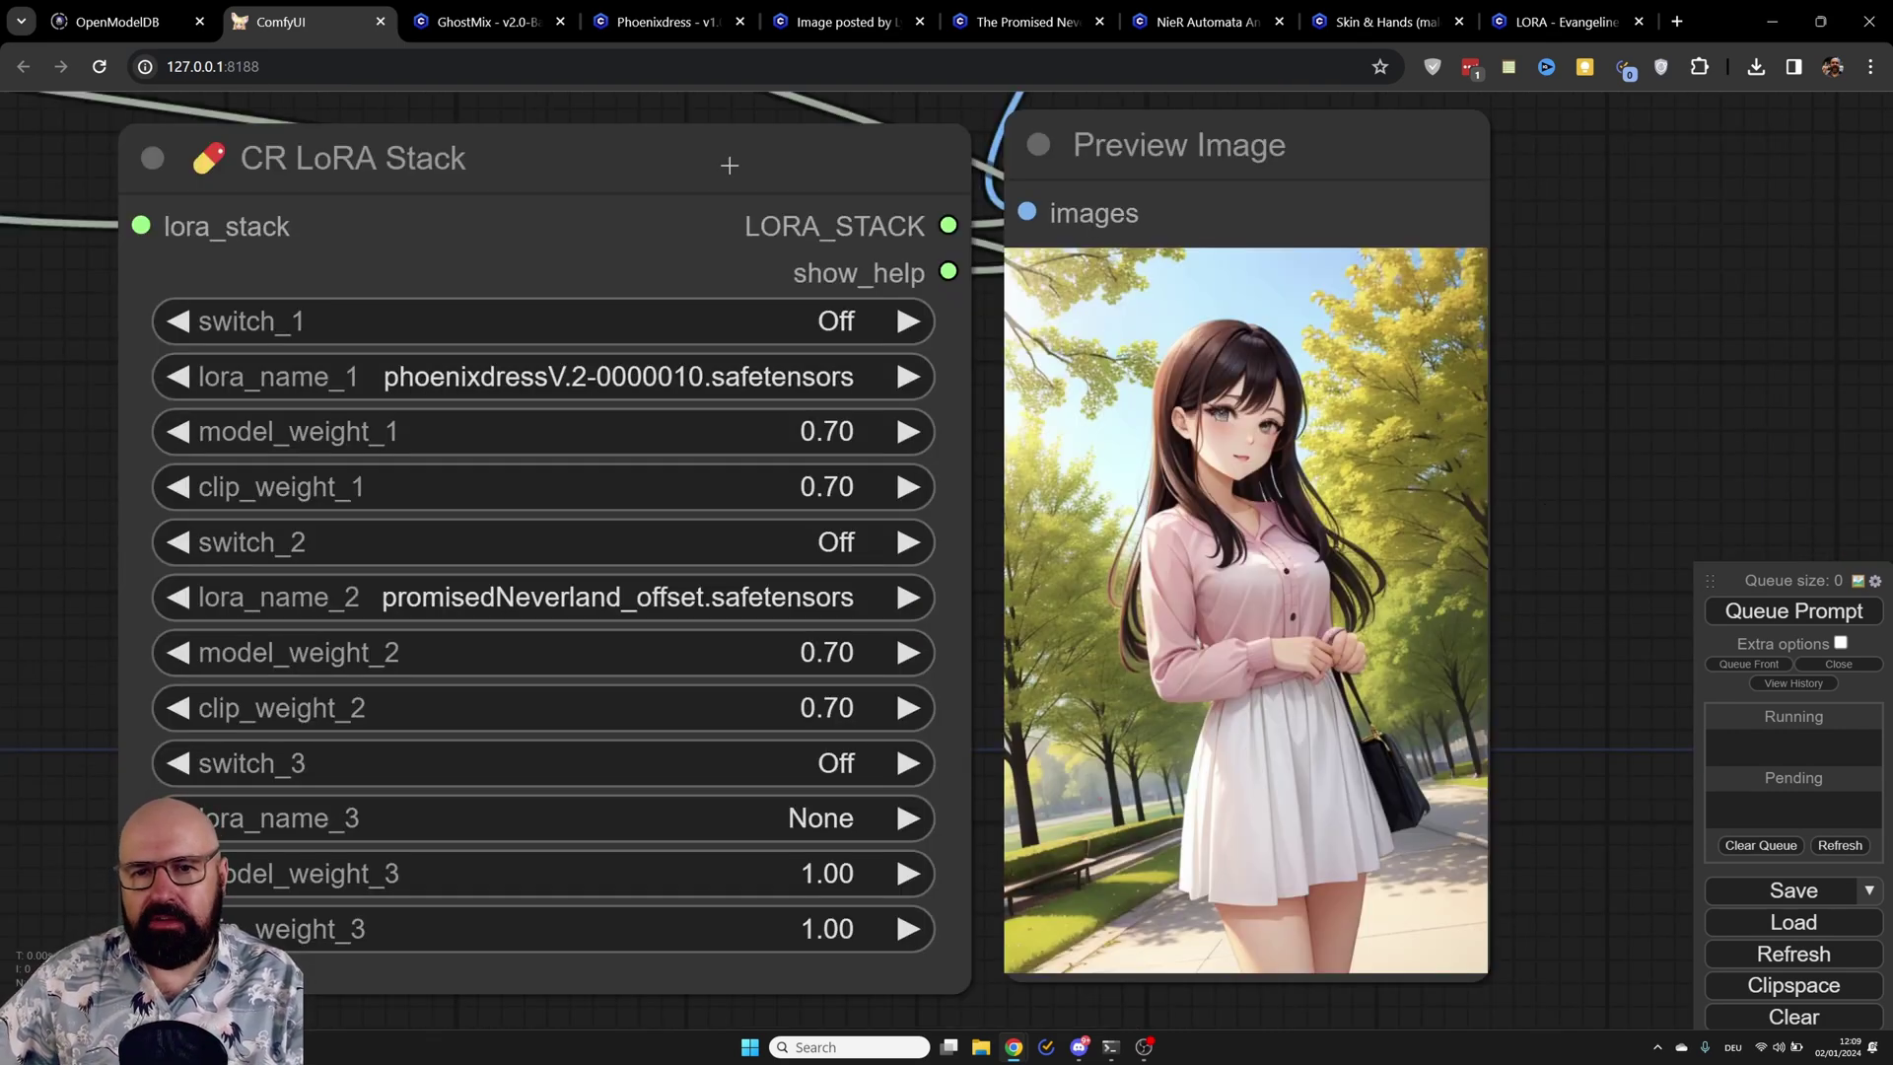
pyautogui.moveTo(574, 162); pyautogui.dragTo(555, 160)
pyautogui.moveTo(1239, 153); pyautogui.dragTo(1232, 165)
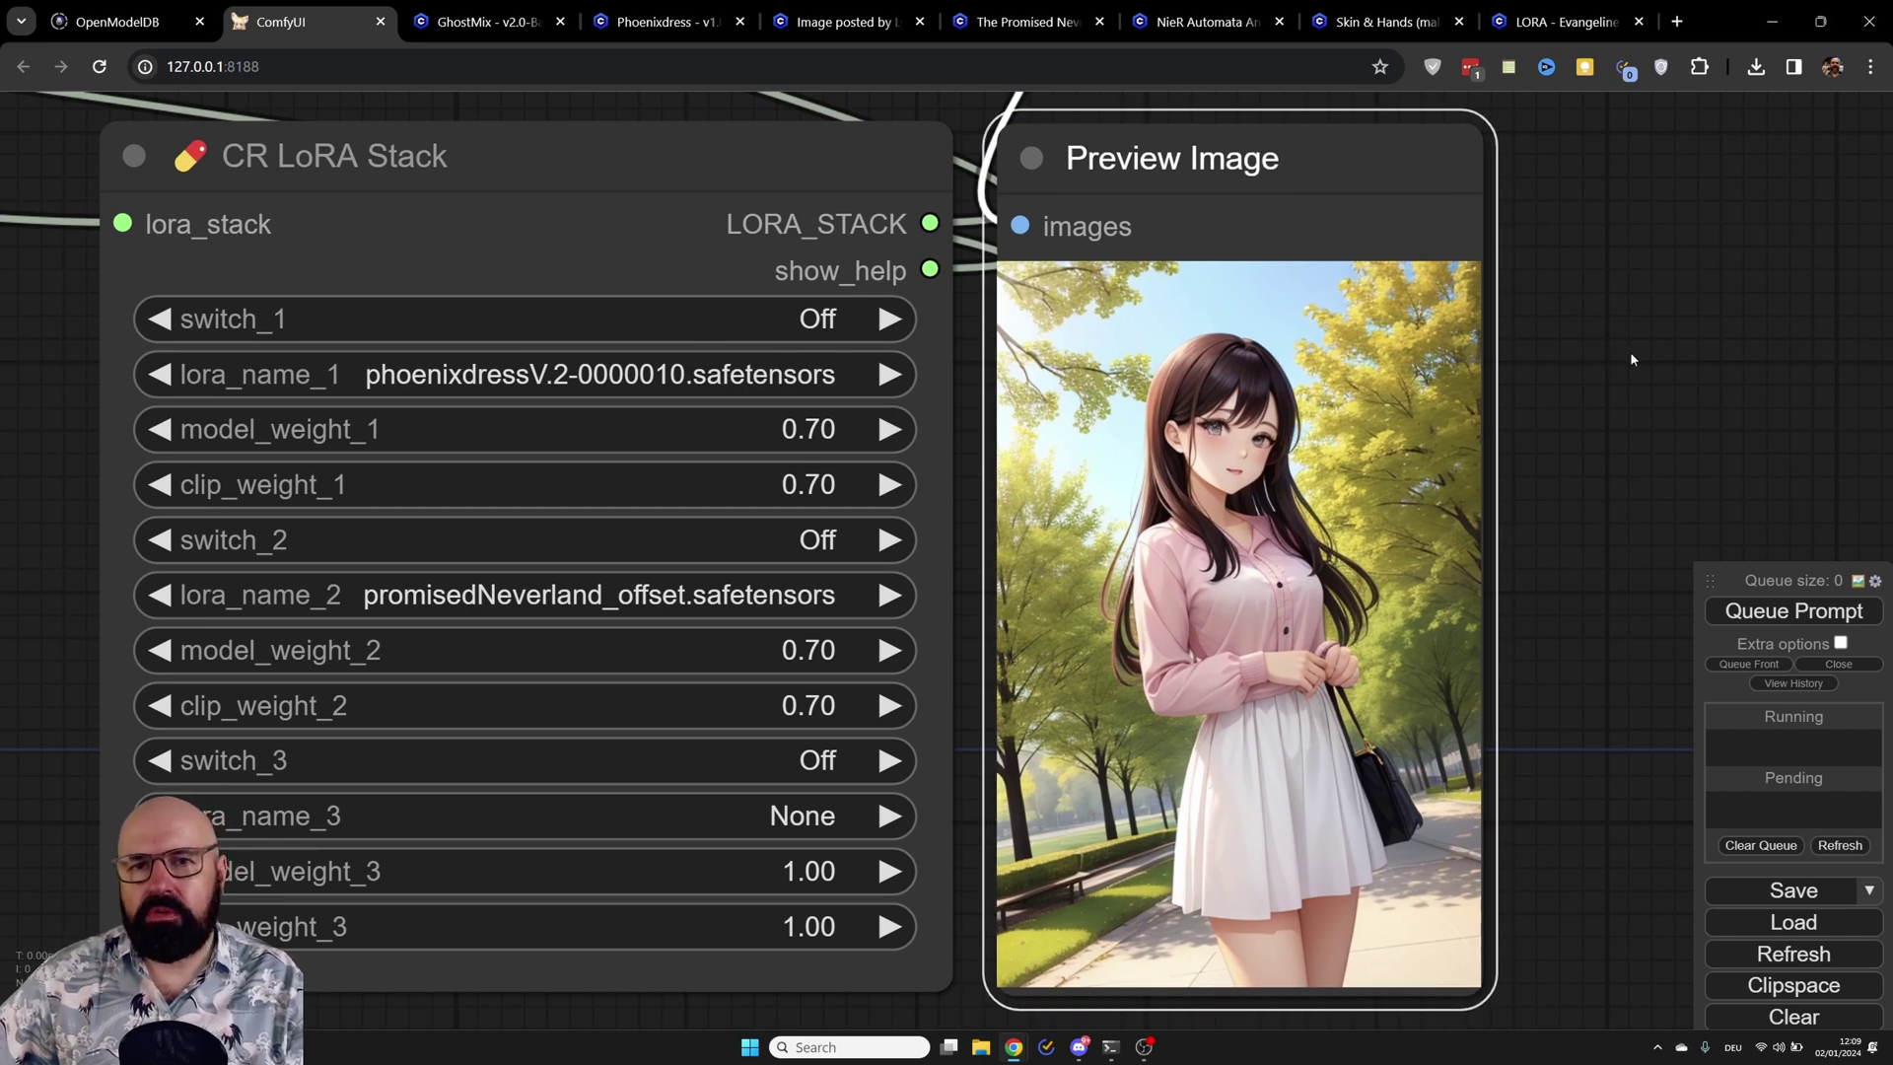
pyautogui.moveTo(700, 148); pyautogui.dragTo(737, 170)
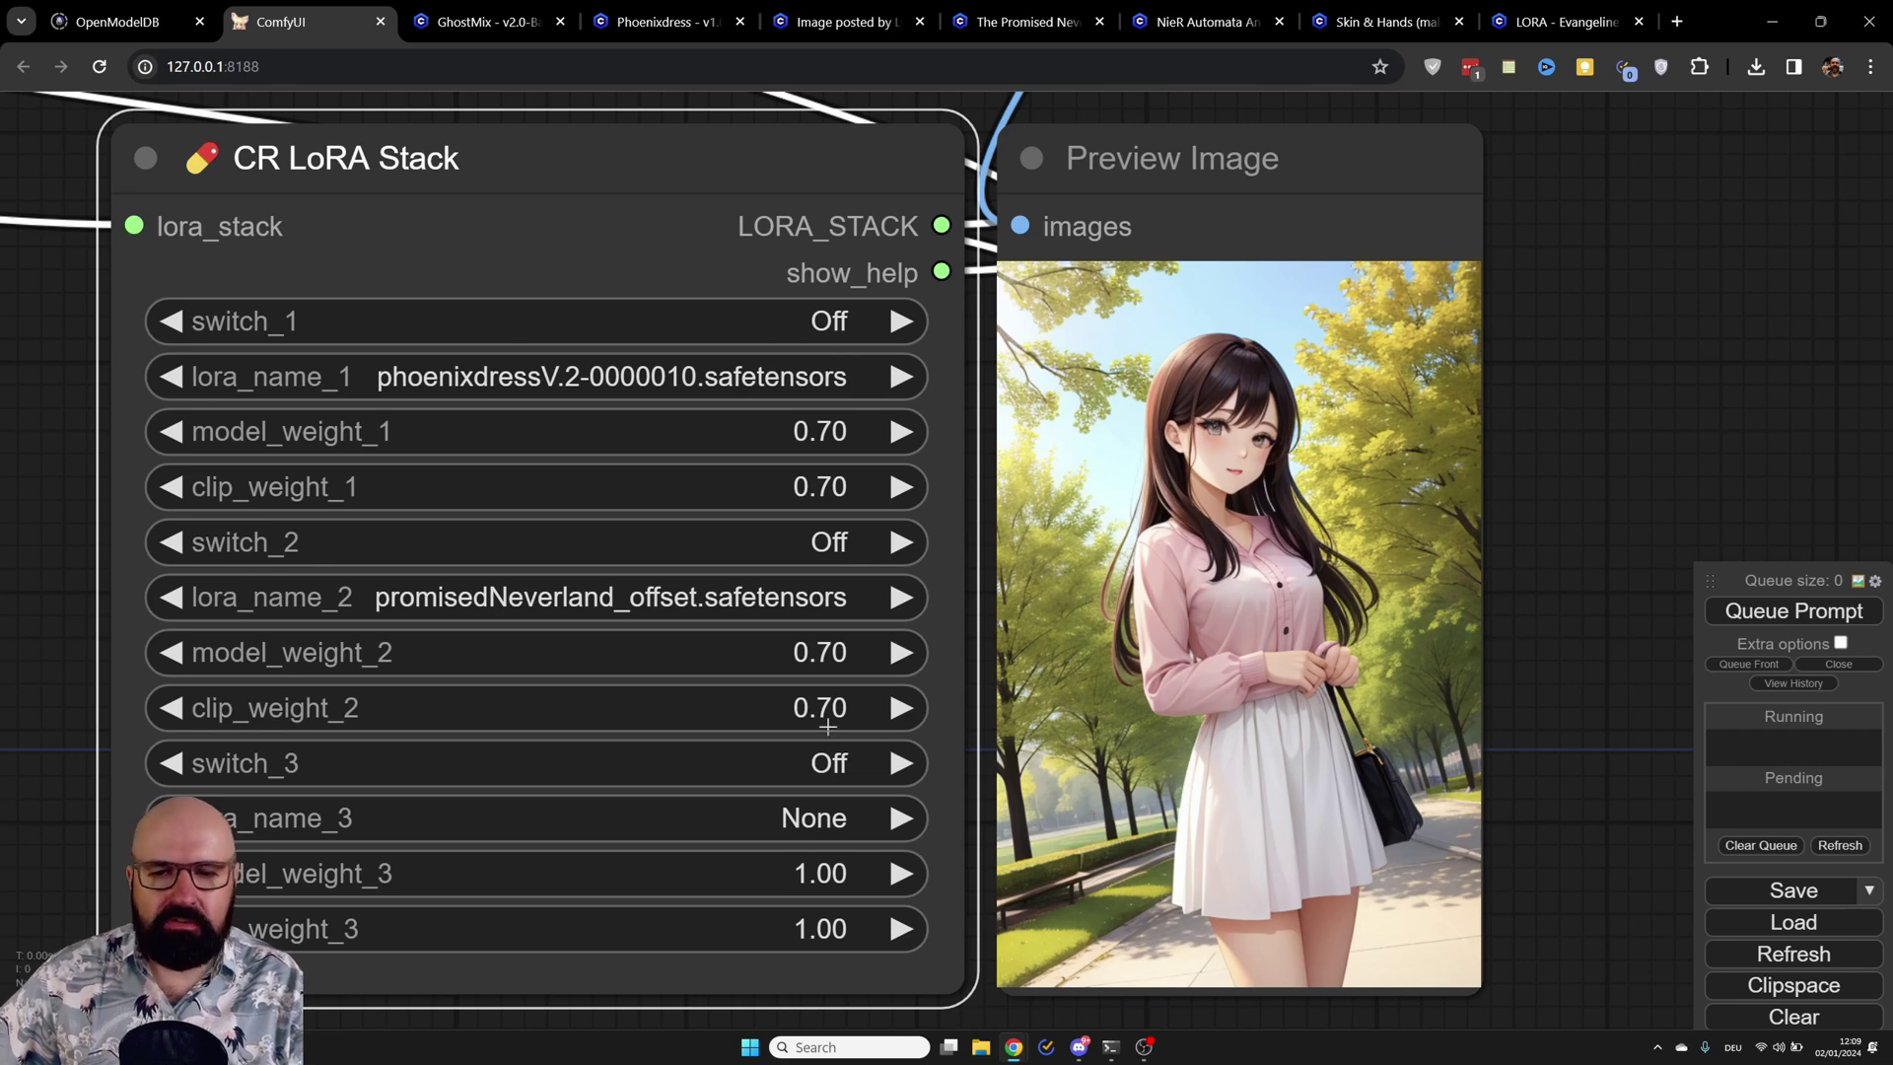
pyautogui.moveTo(1711, 579); pyautogui.dragTo(1690, 175)
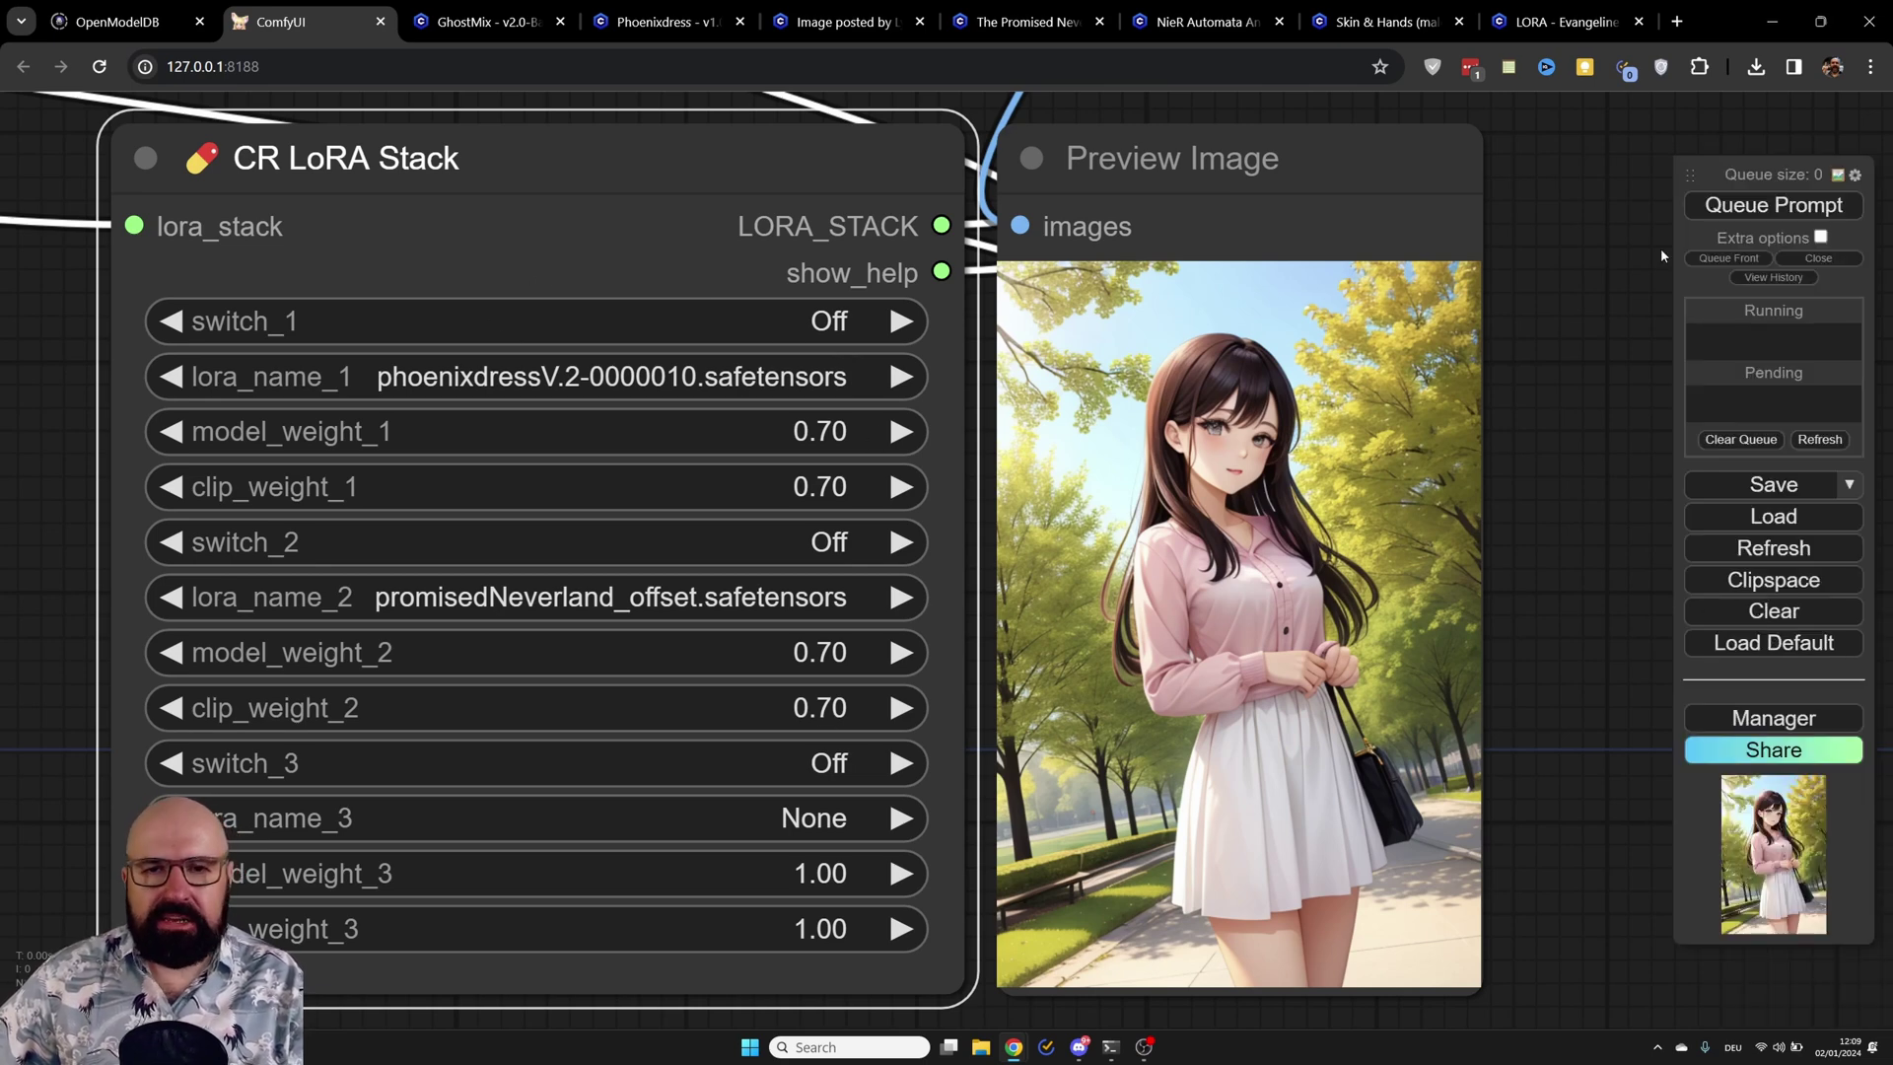
# Step: Generate a no-LoRA baseline portrait, then turn switch_1 (Phoenixdress) On and generate again
pyautogui.click(1757, 211)
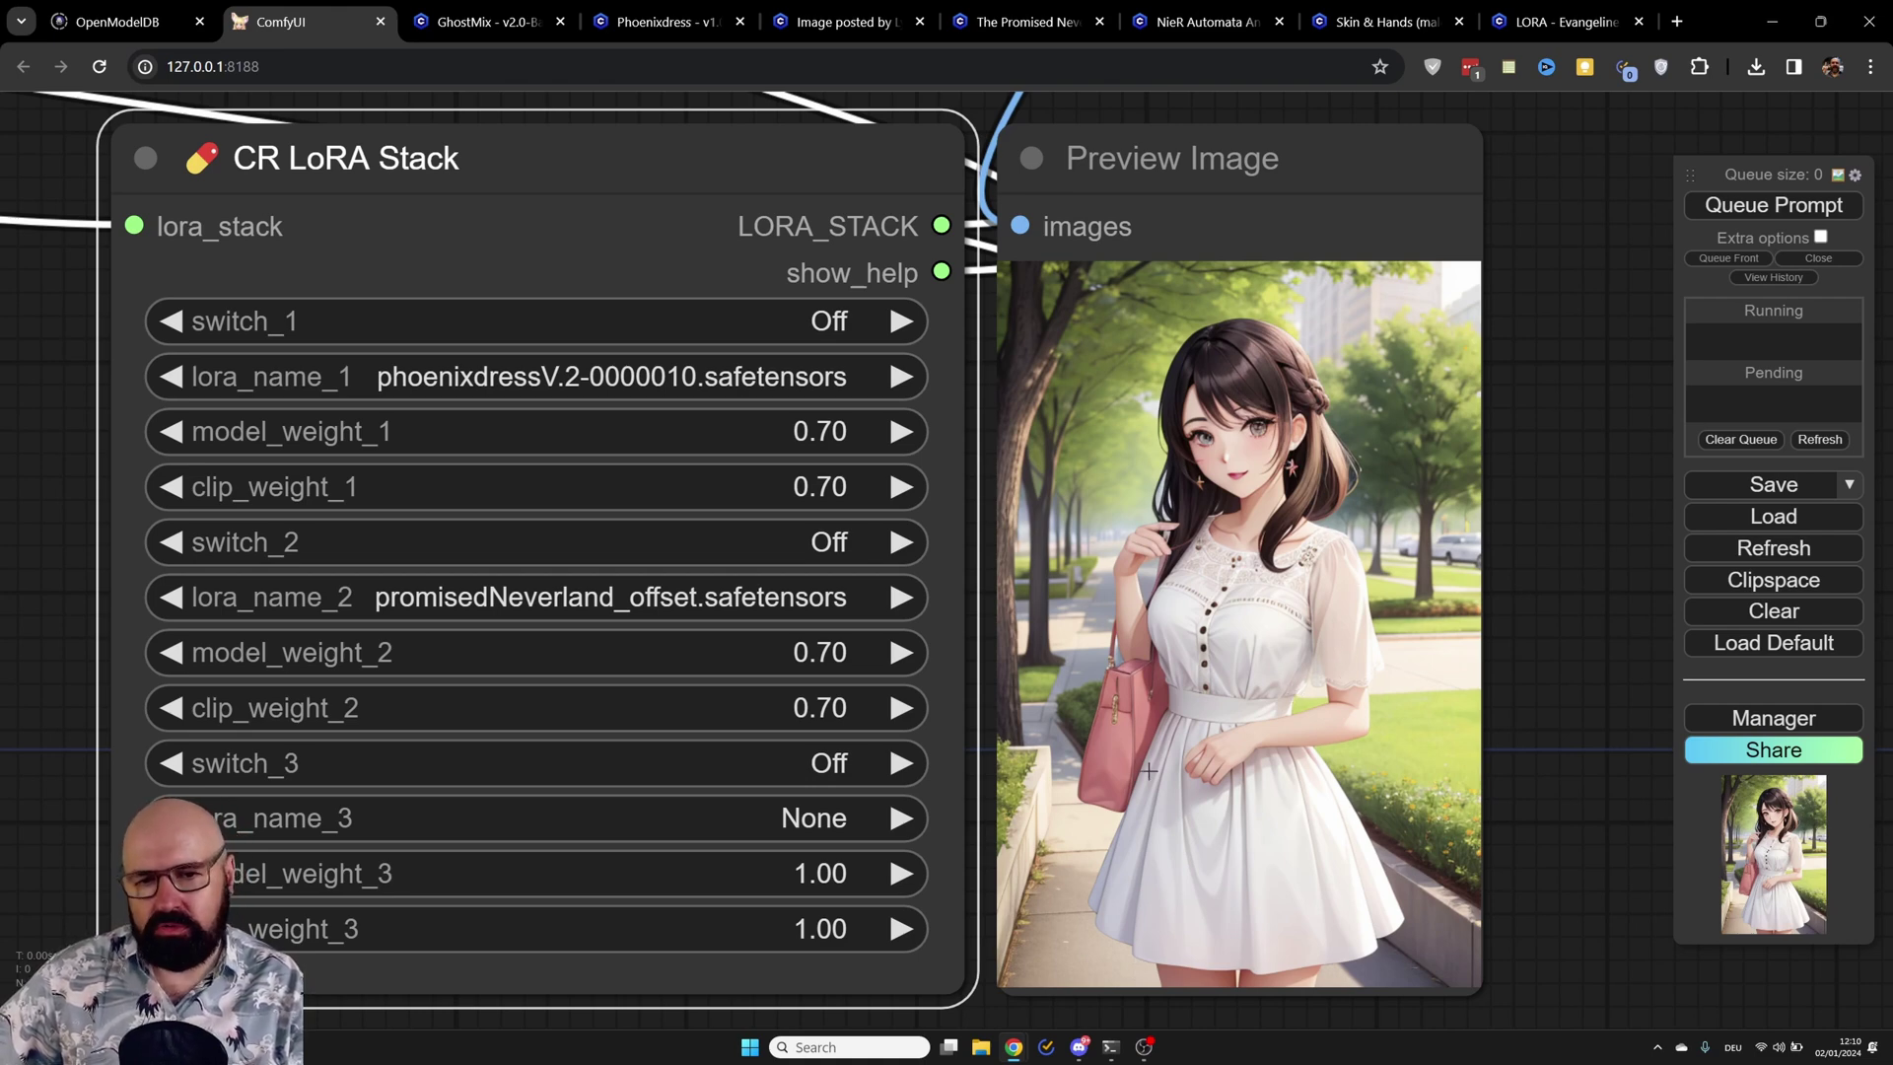
pyautogui.click(834, 319)
pyautogui.click(803, 353)
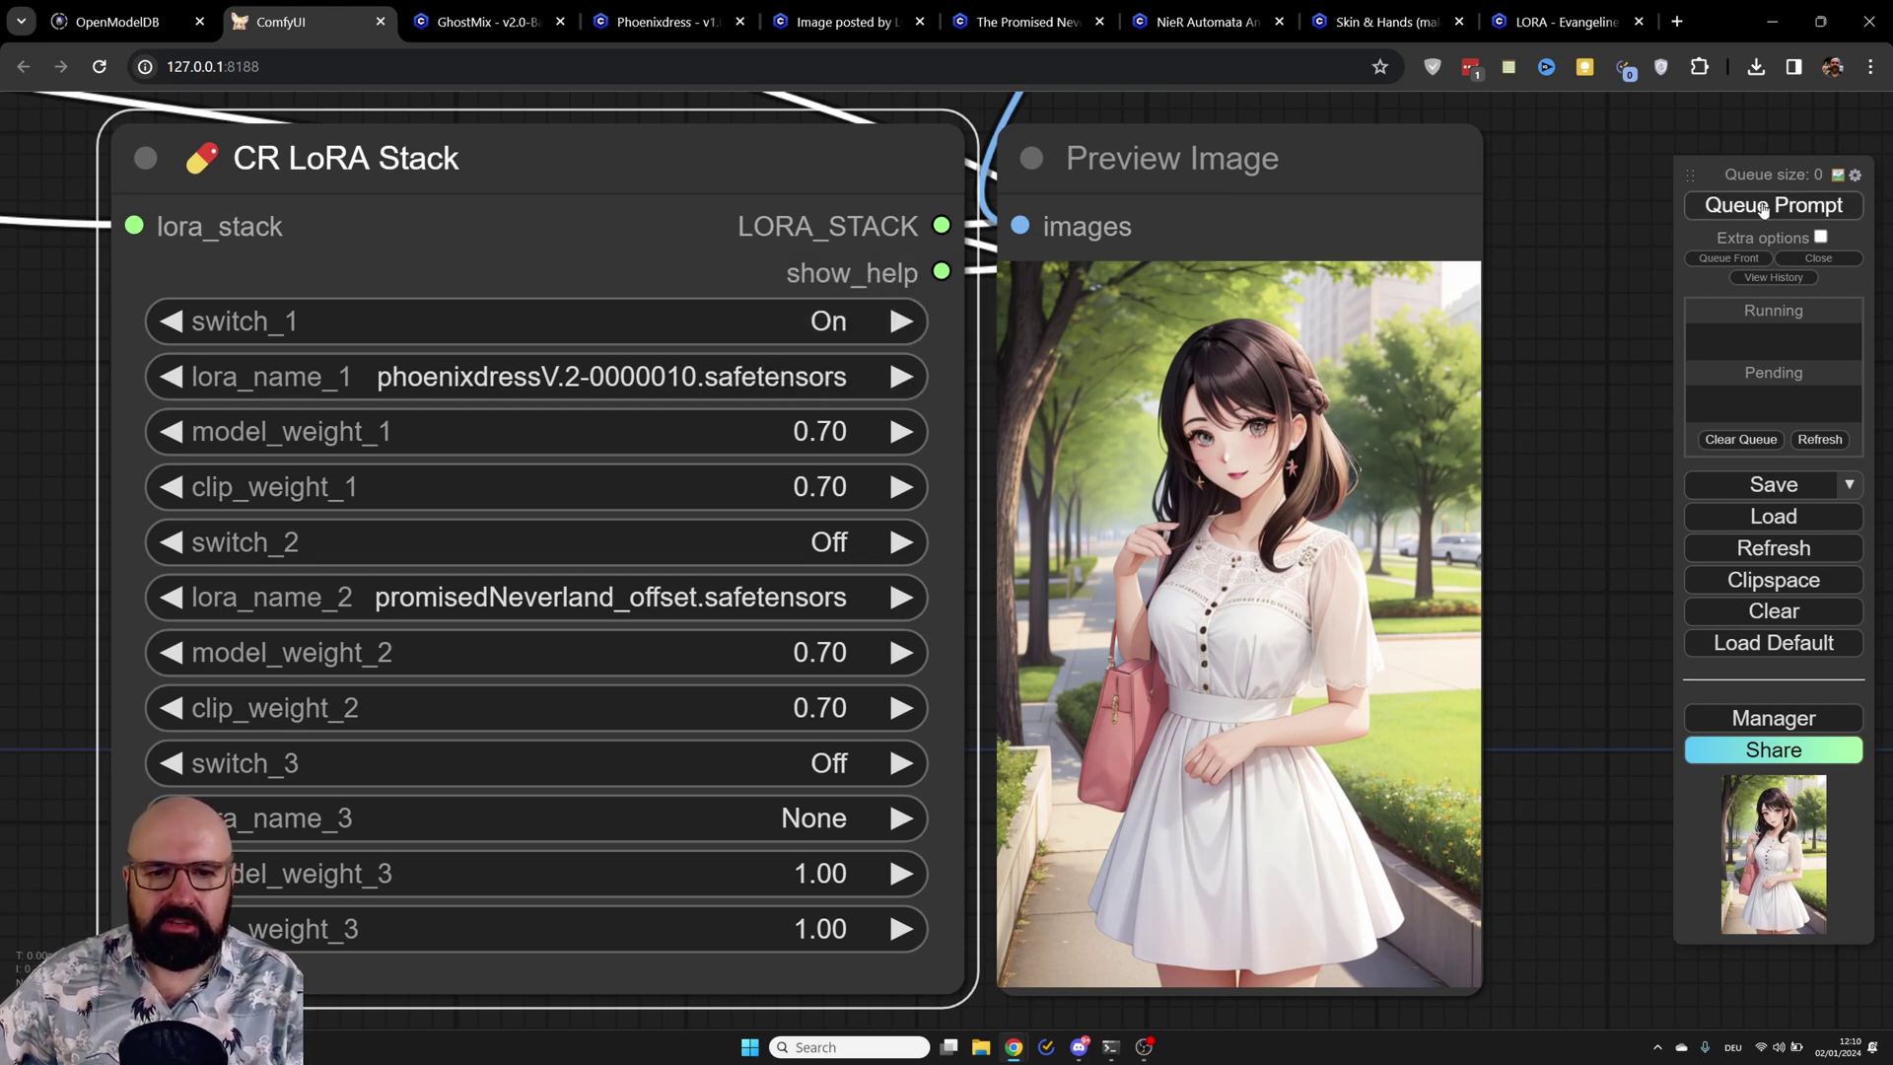
pyautogui.click(1763, 205)
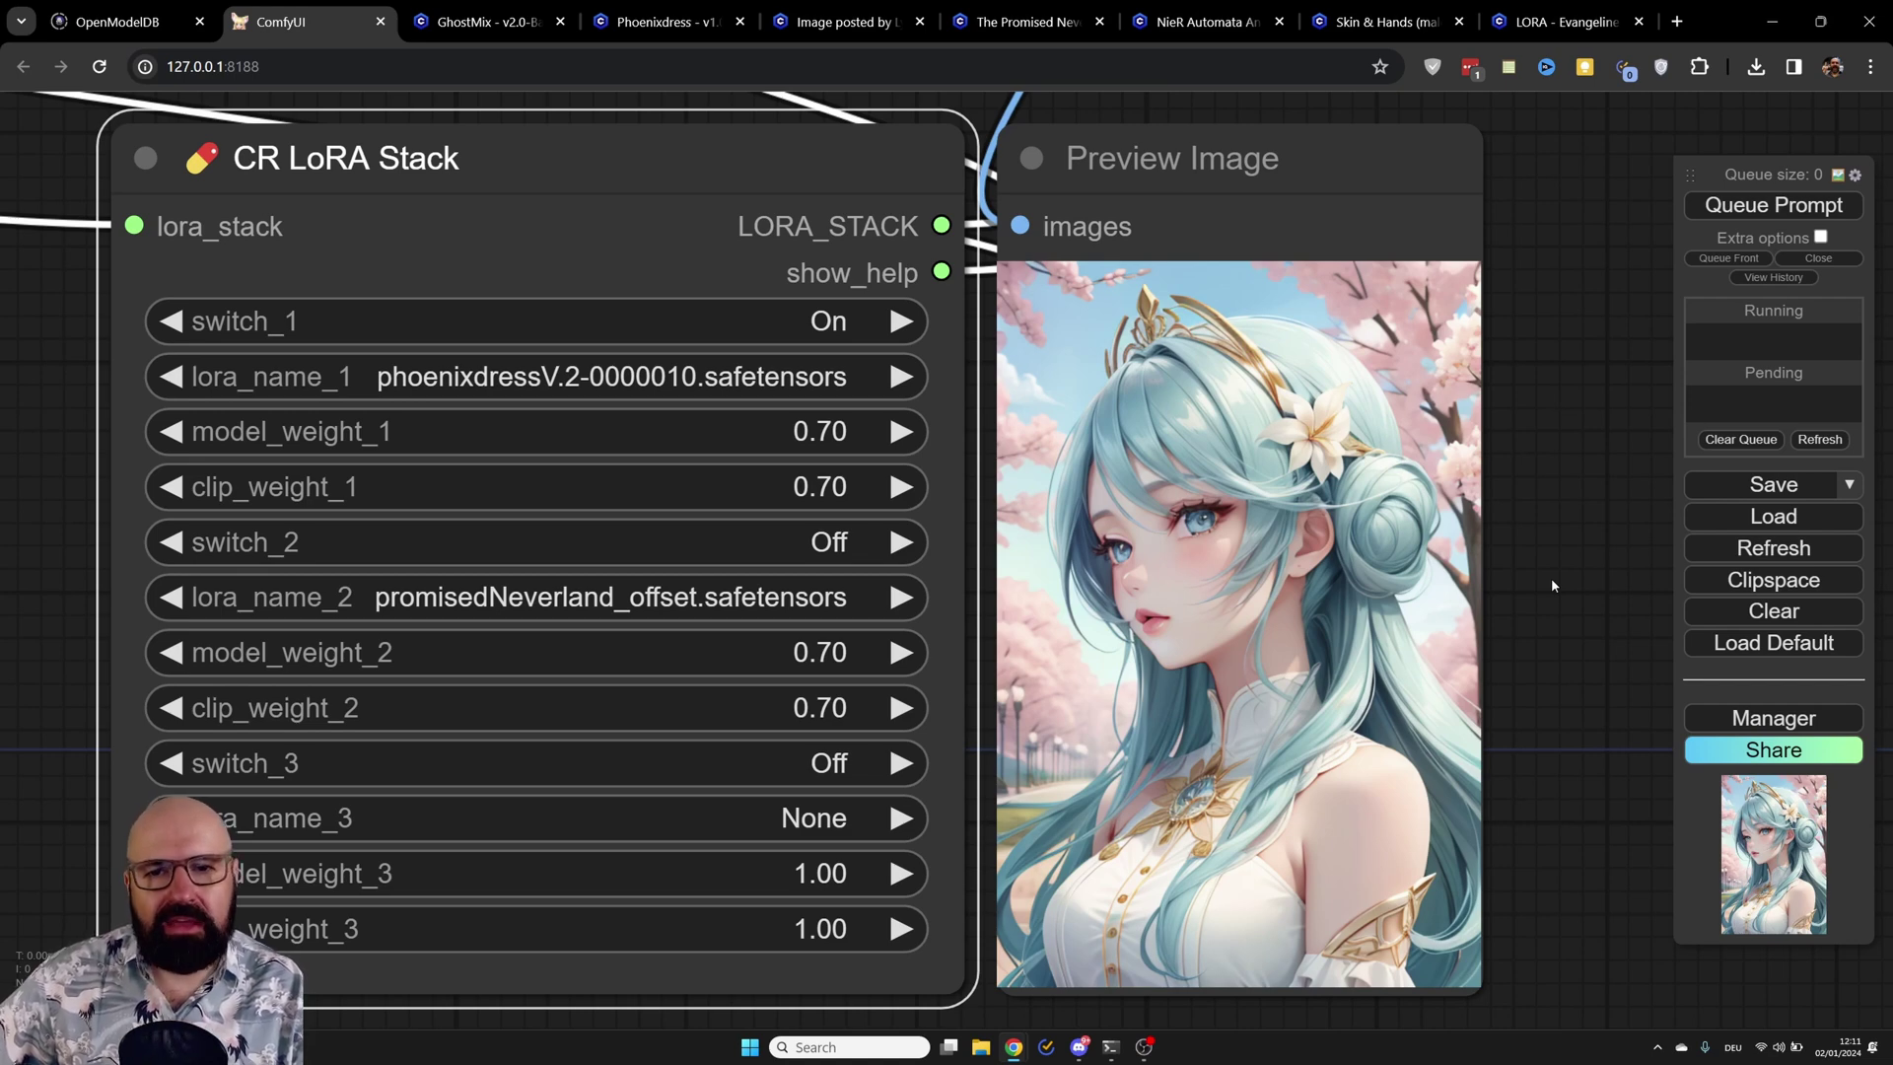
# Step: Turn switch_1 Off and switch_2 On so only promisedNeverland_offset is active in the stack
pyautogui.click(820, 320)
pyautogui.click(818, 317)
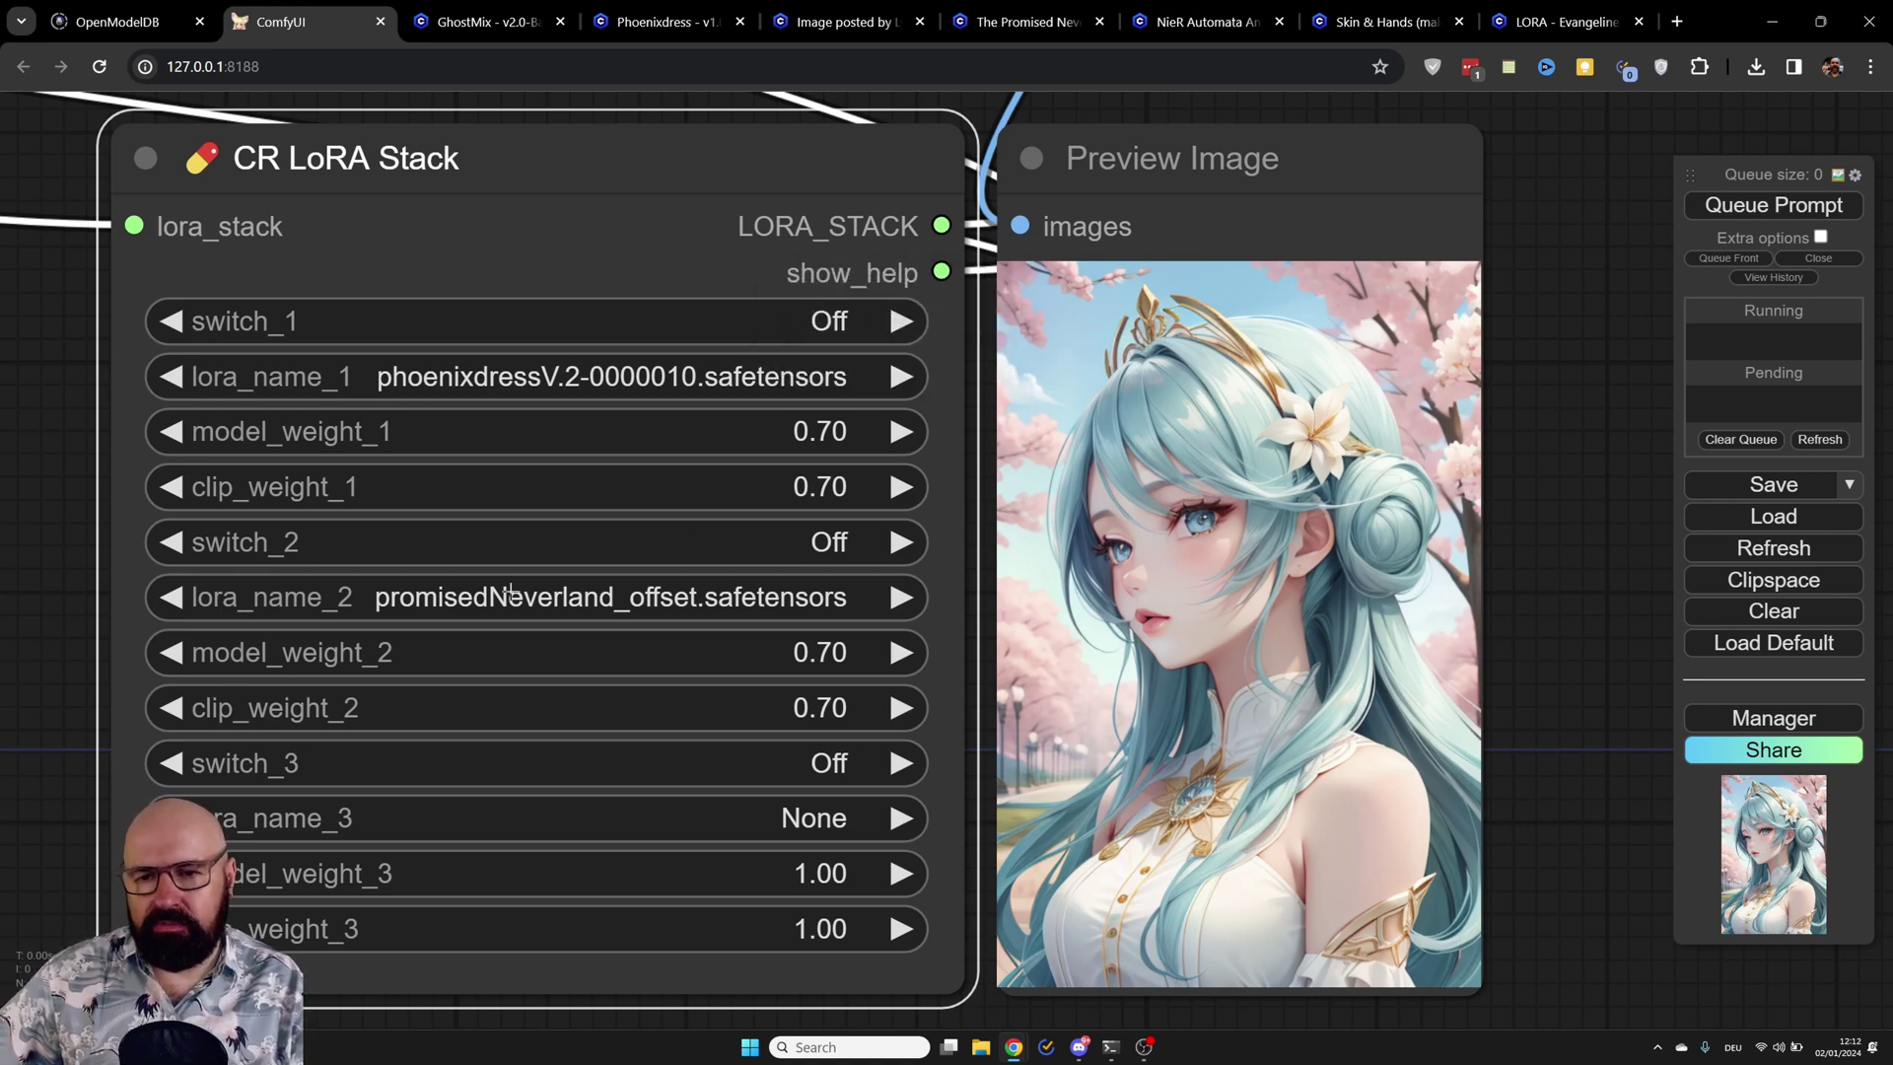
pyautogui.click(843, 544)
pyautogui.click(817, 584)
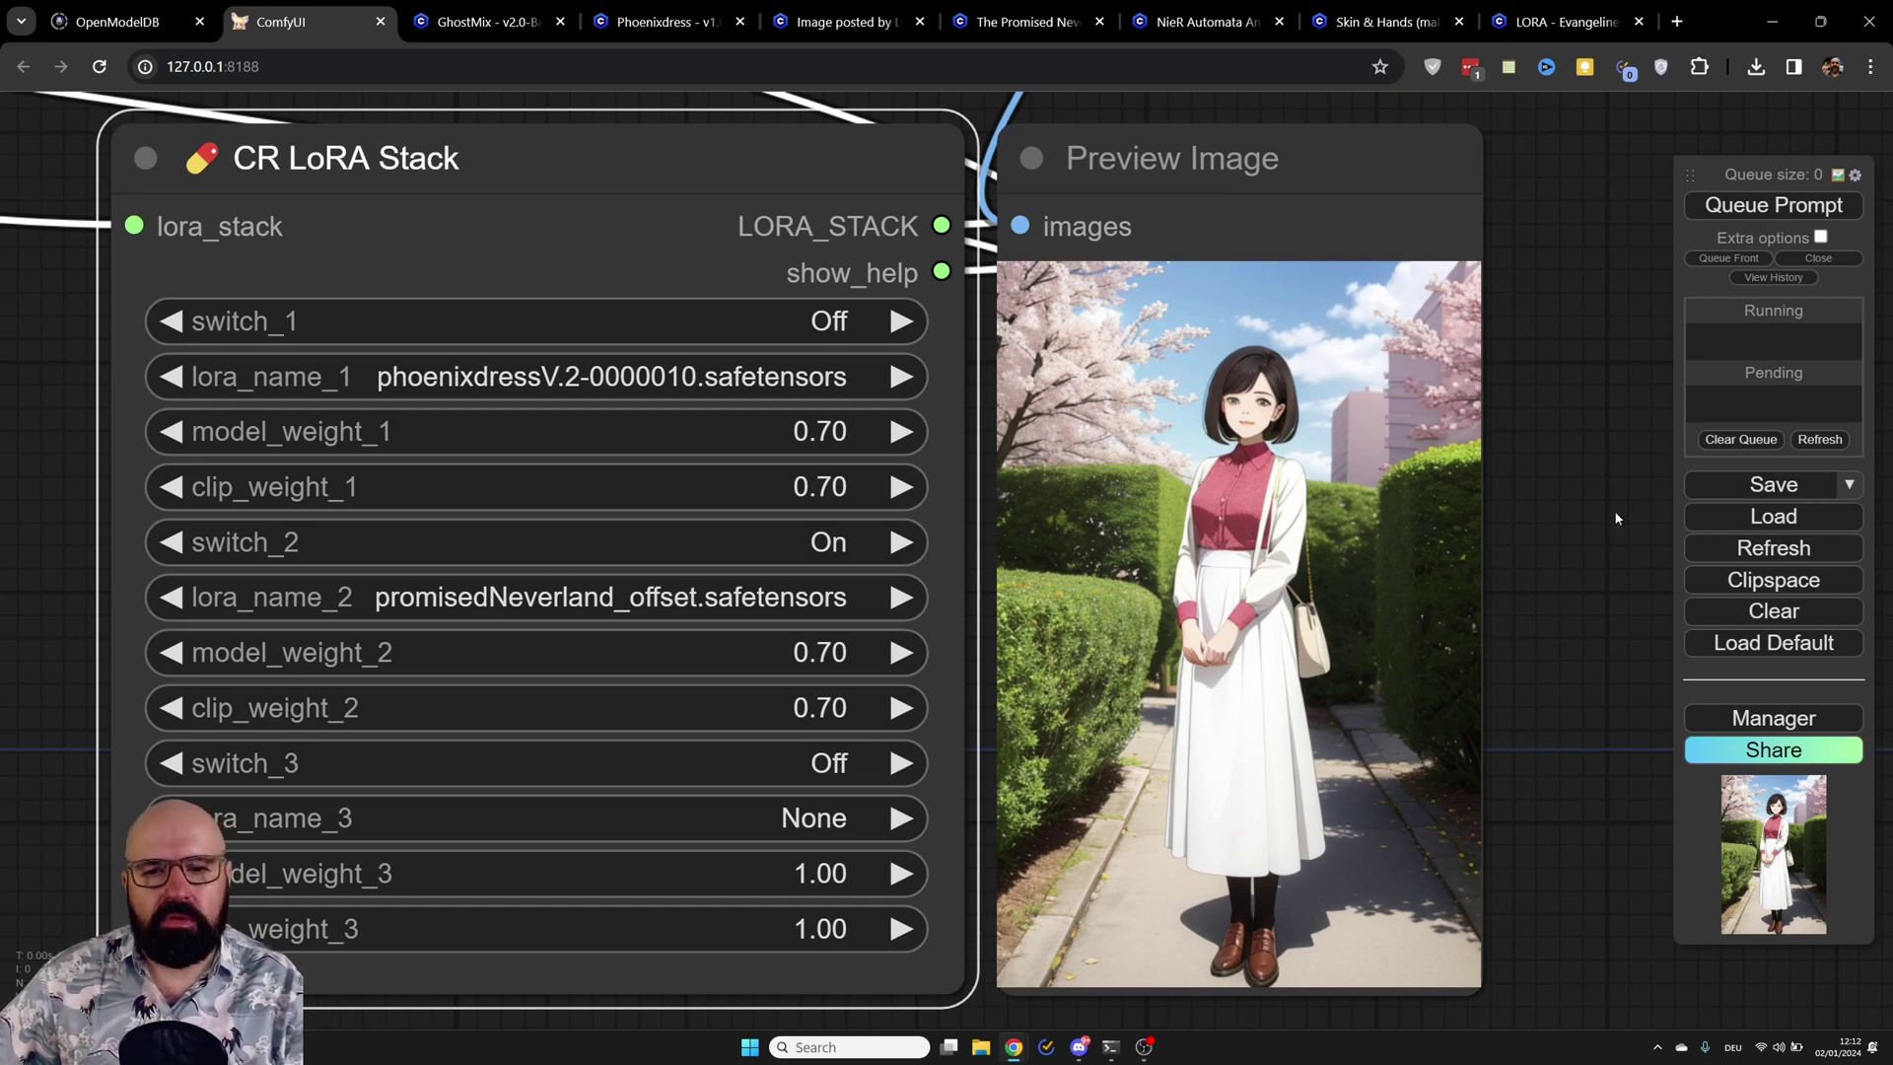
# Step: Set the second LoRA slot to nier_anime_style_offset.safetensors
pyautogui.click(493, 598)
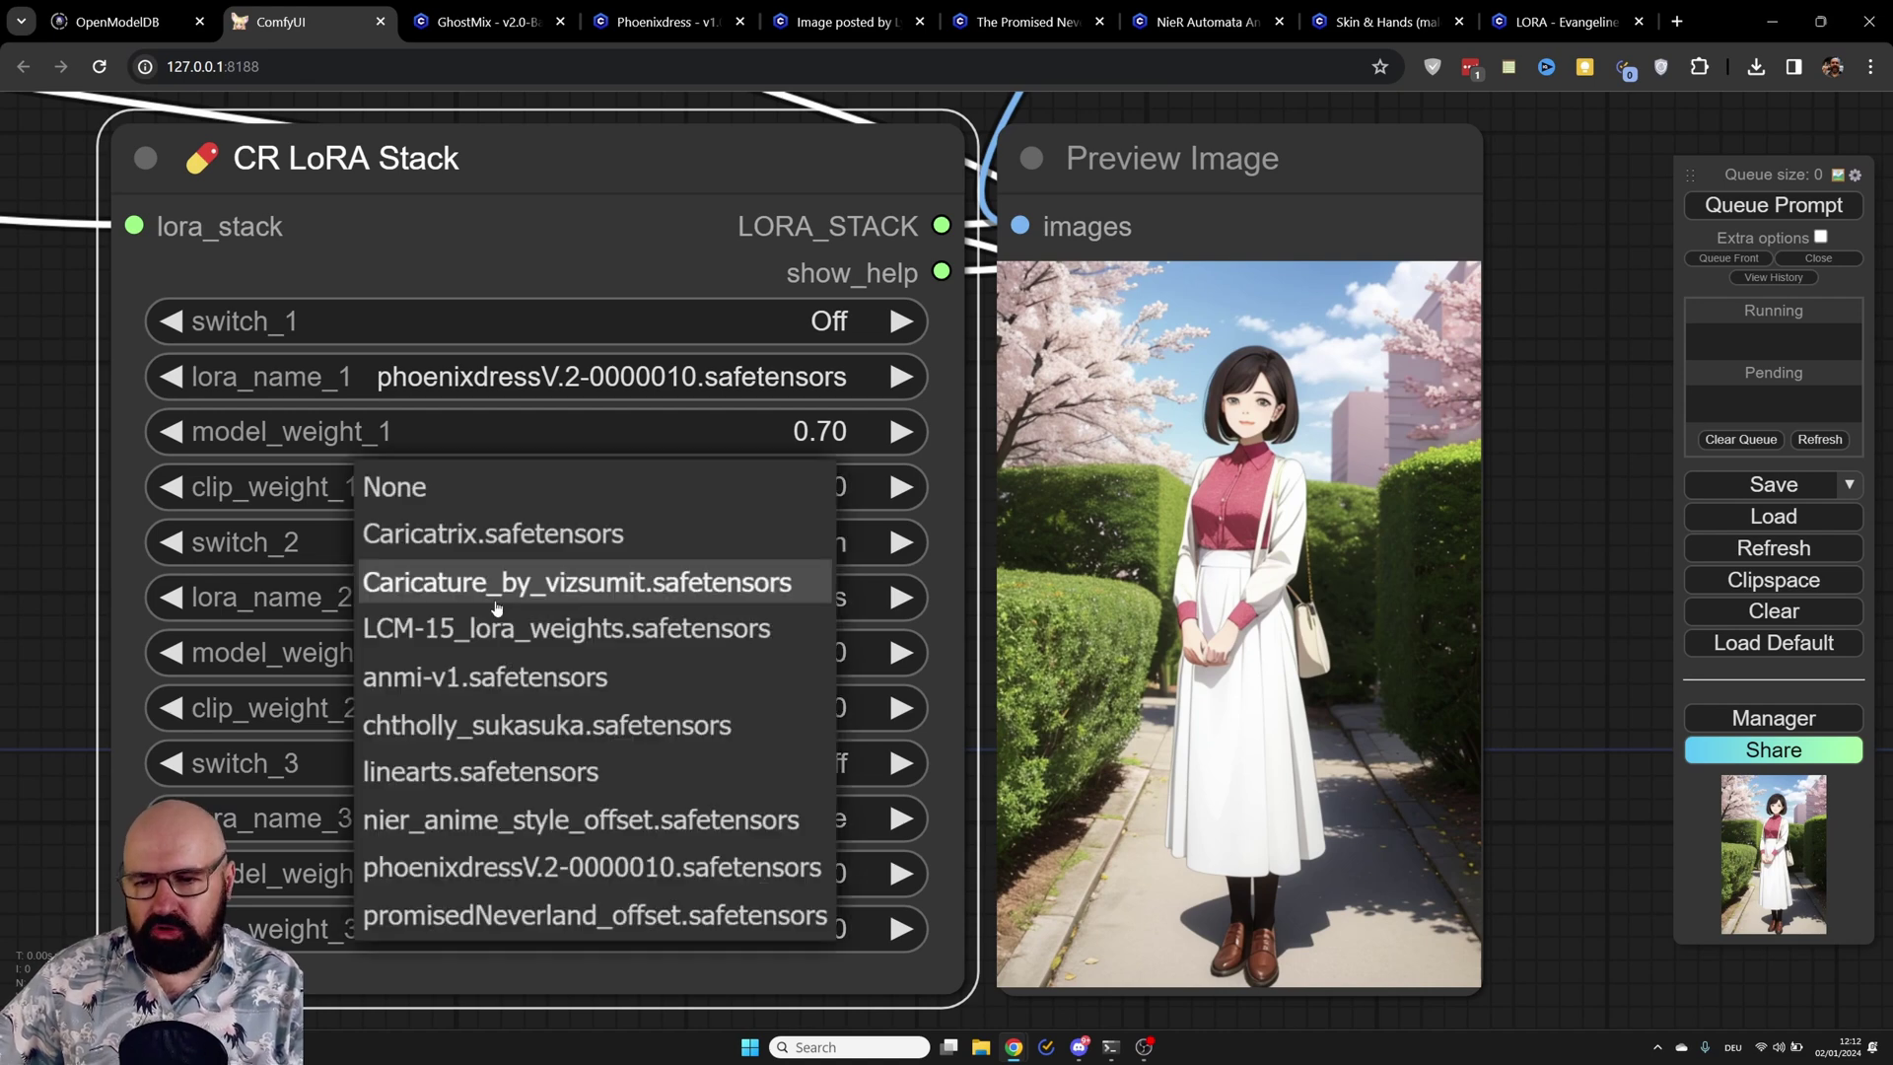
pyautogui.click(512, 821)
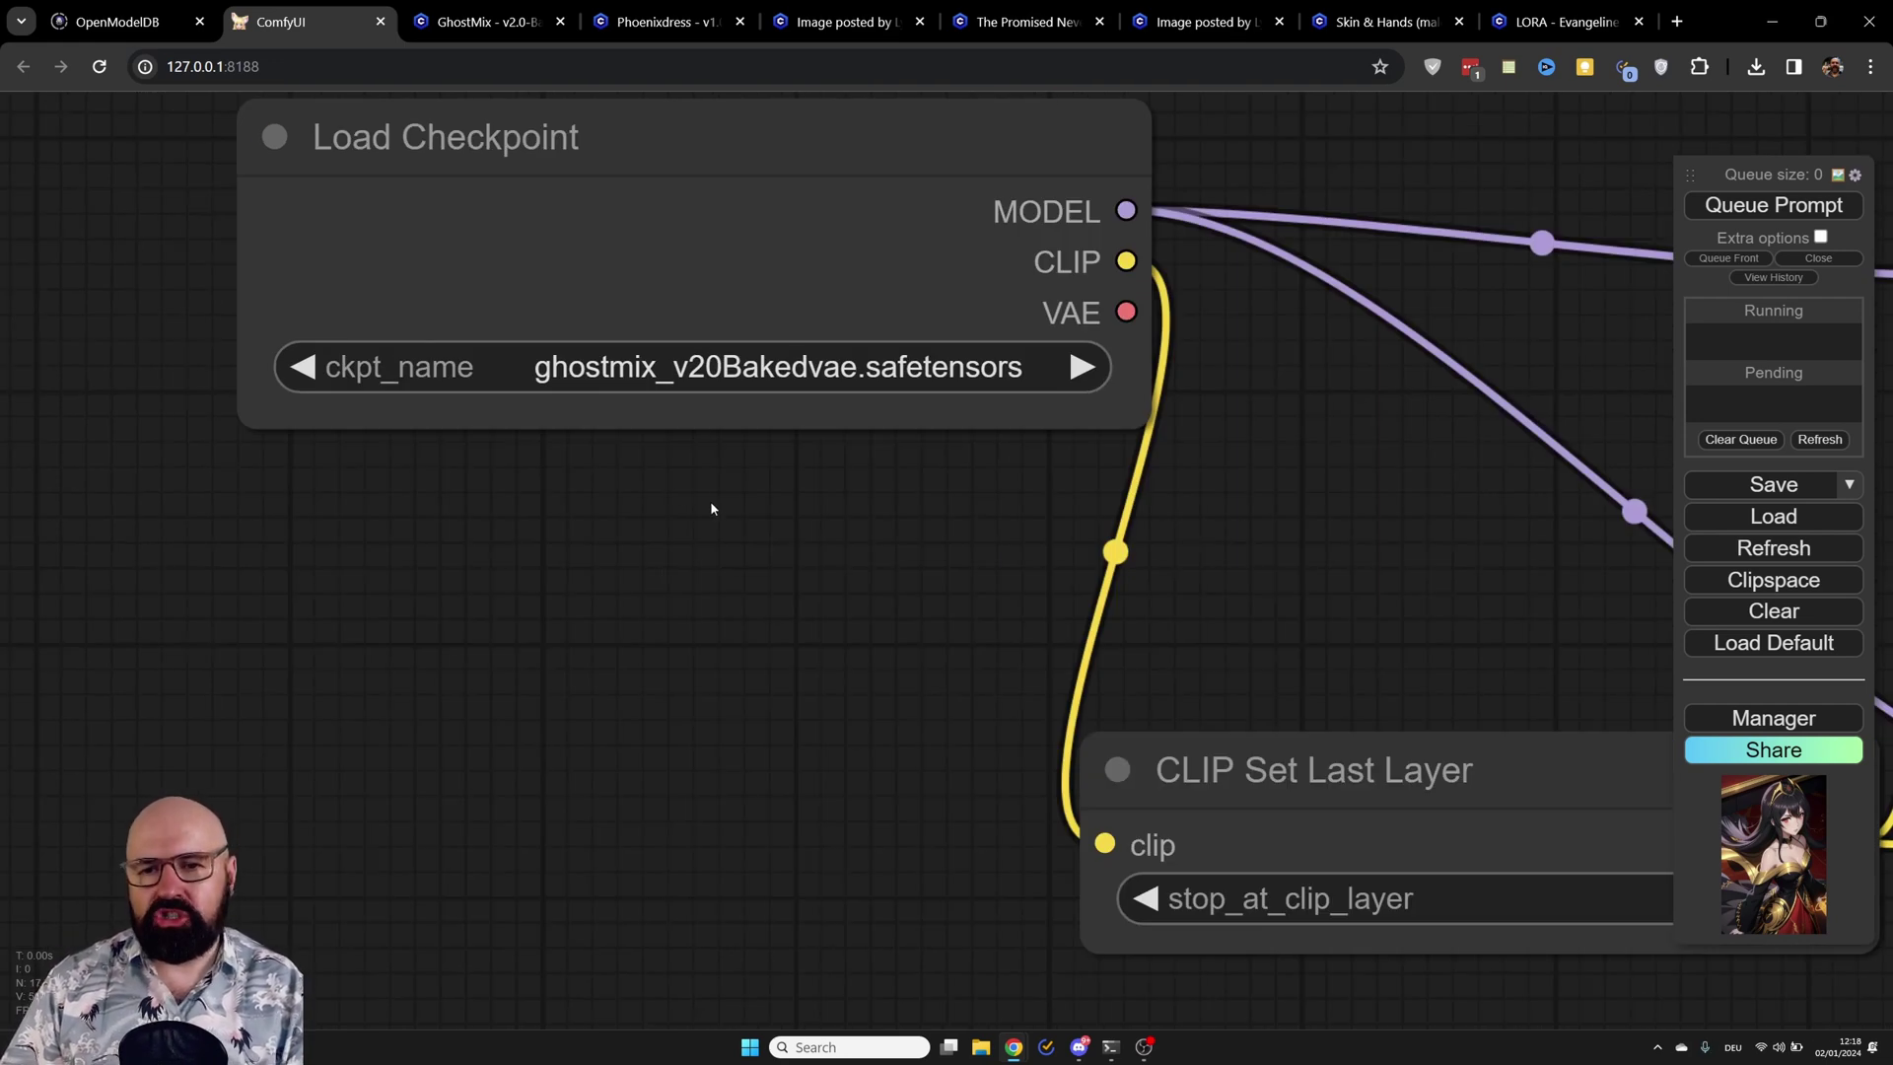
# Step: Switch the checkpoint to revAnimated_v122.safetensors and set the CLIP stop layer to -2
pyautogui.click(703, 368)
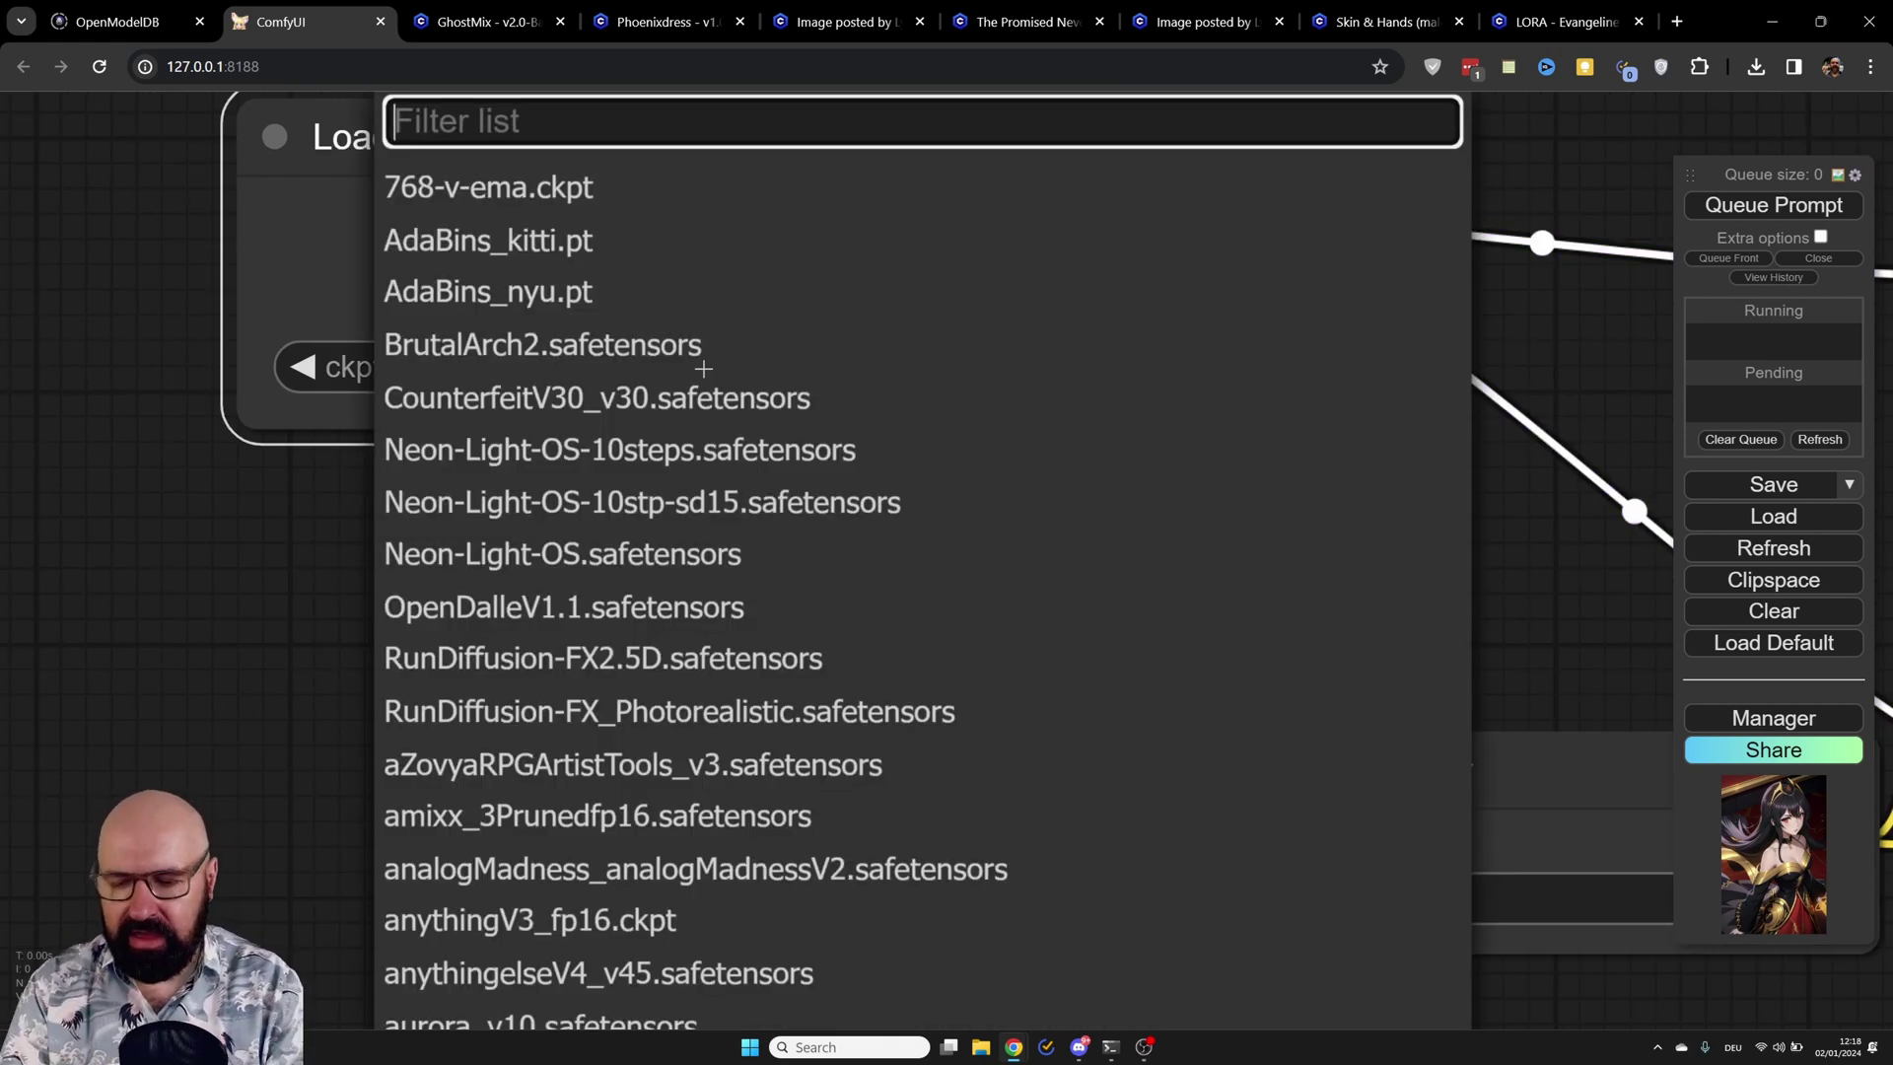
pyautogui.write('rev')
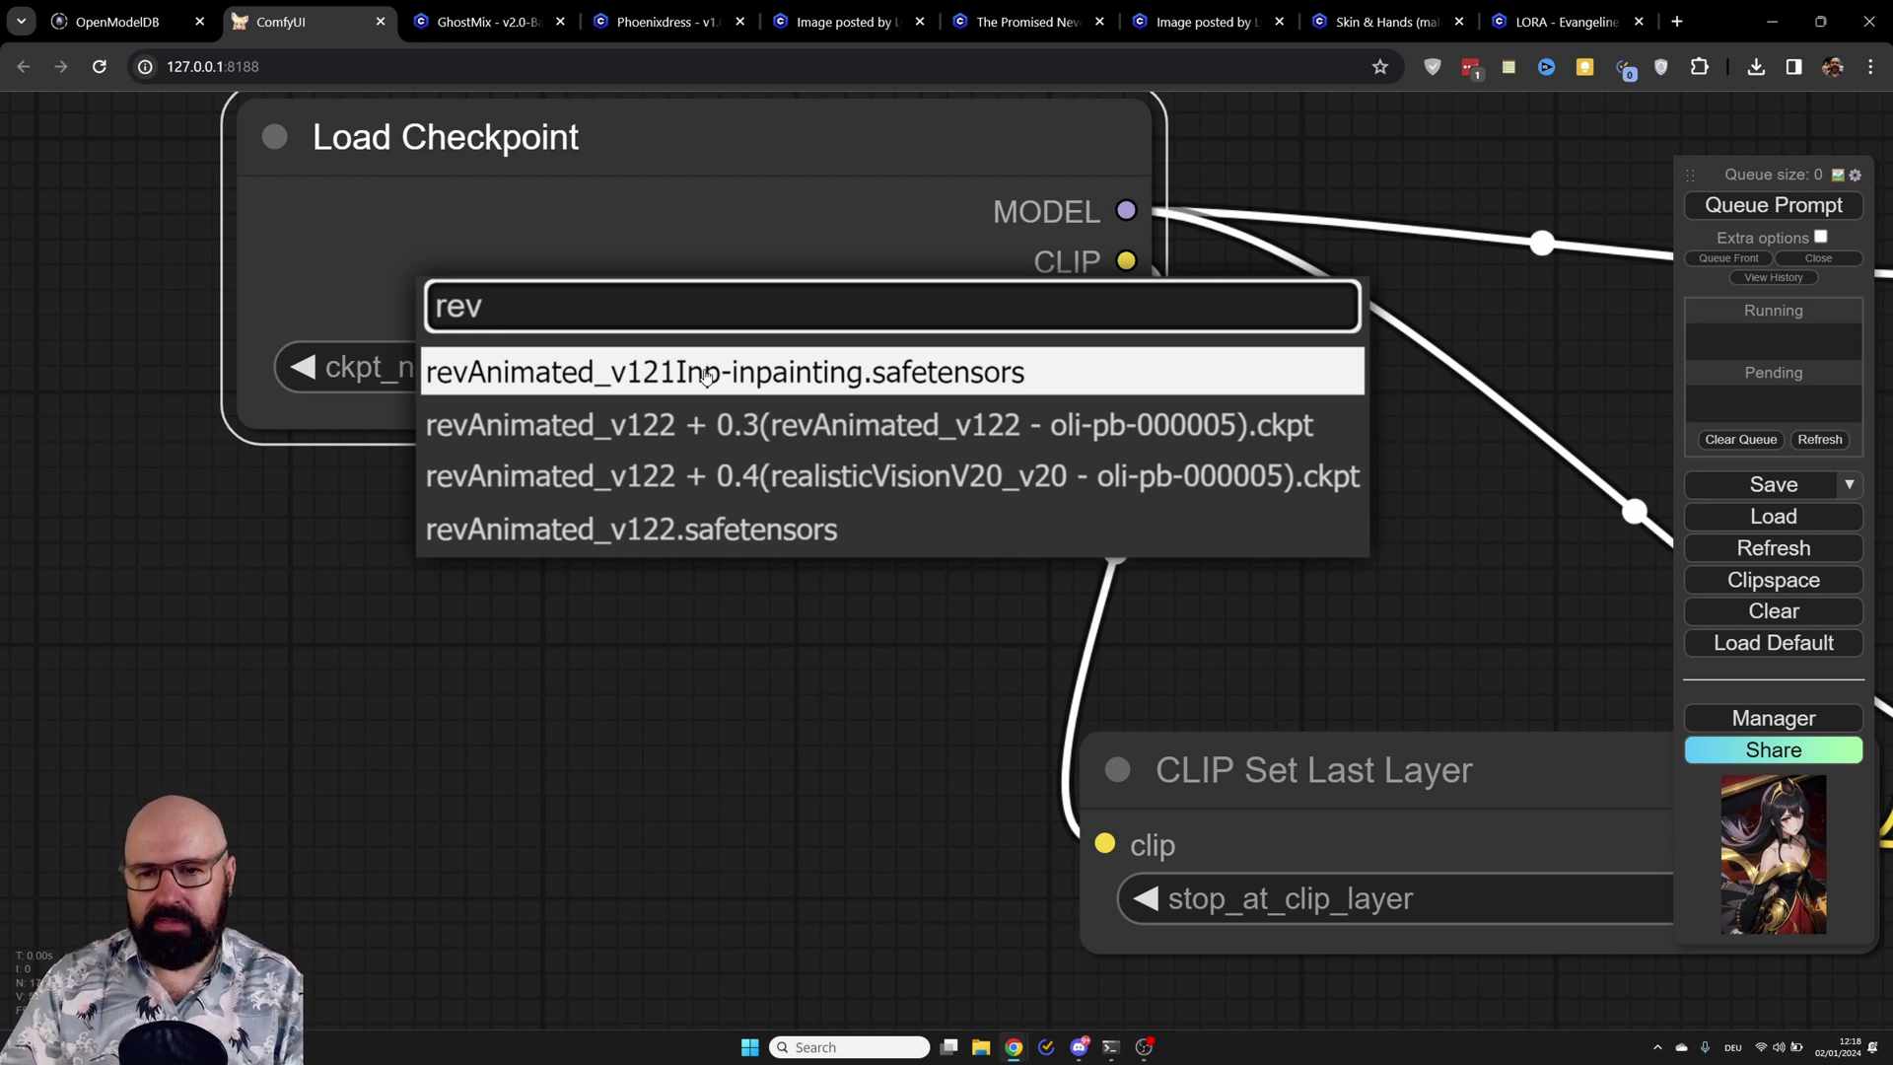
pyautogui.click(595, 532)
pyautogui.moveTo(683, 592); pyautogui.dragTo(188, 421)
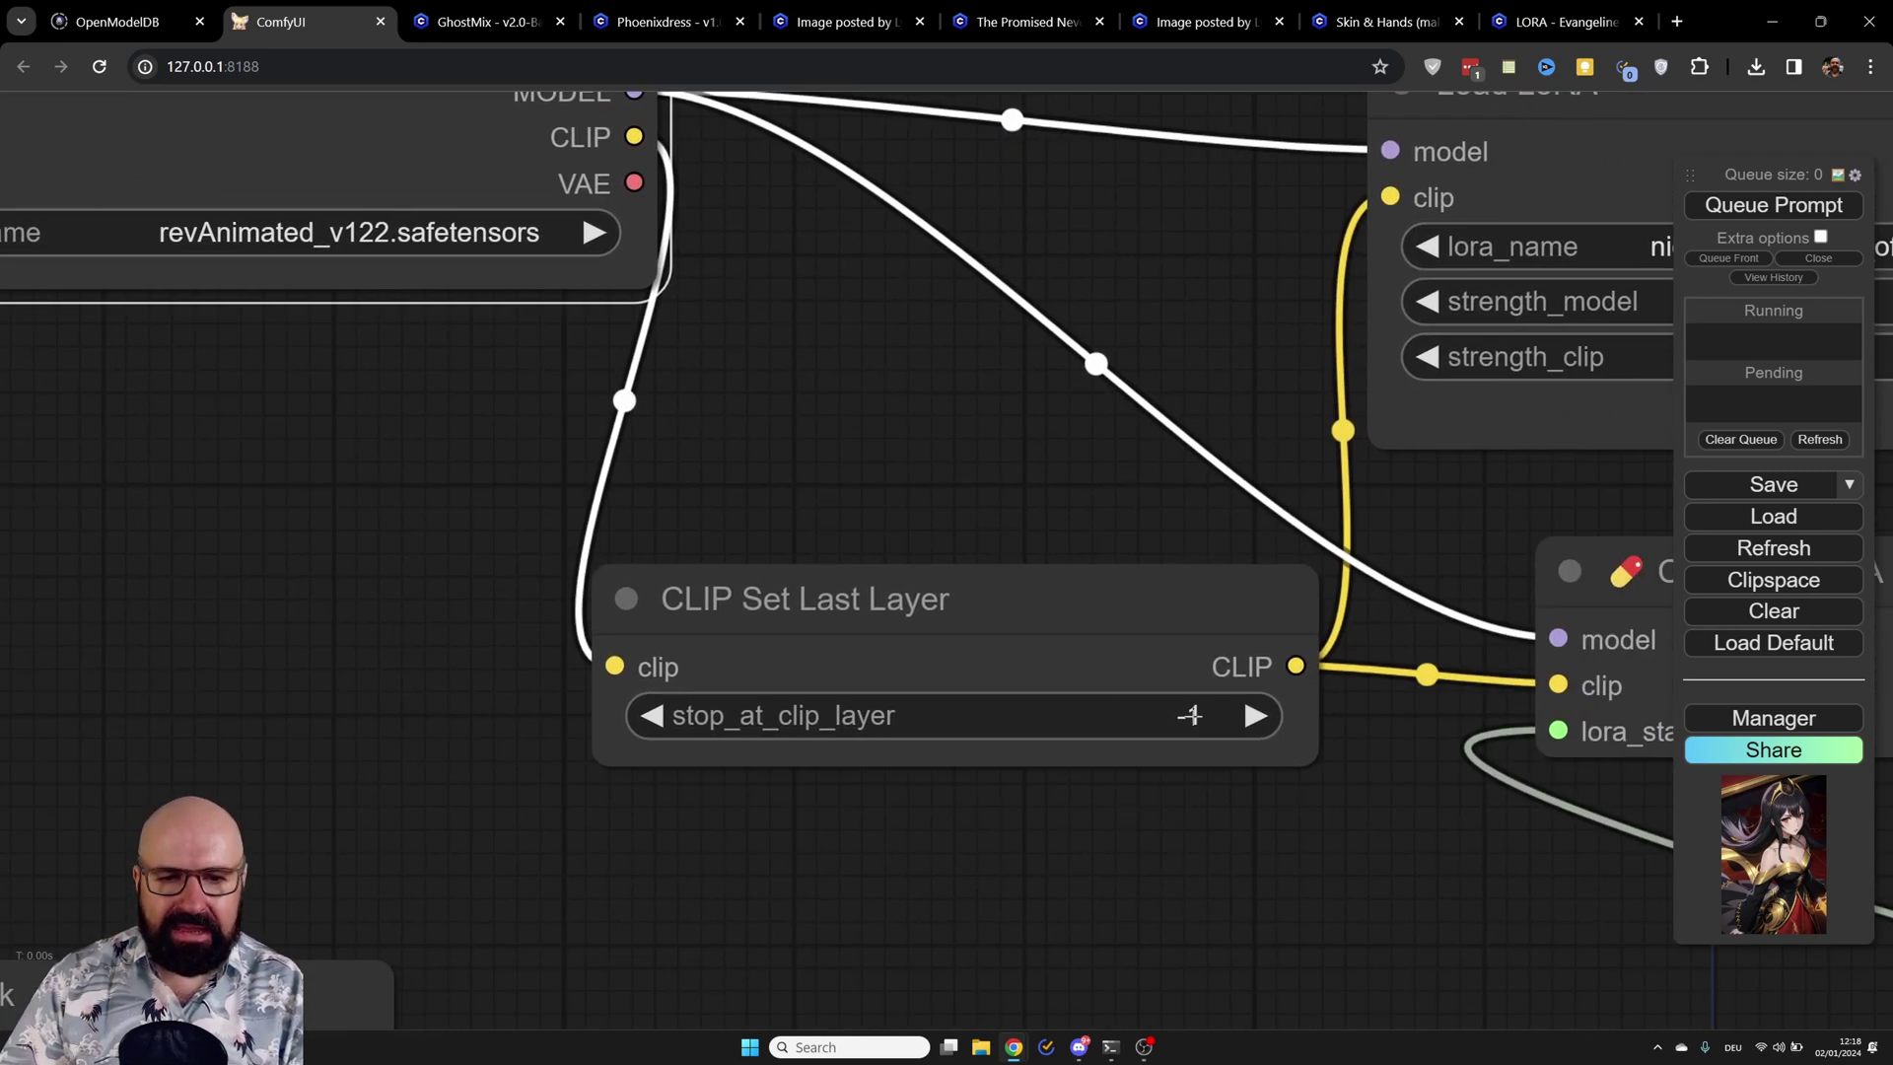
pyautogui.click(655, 716)
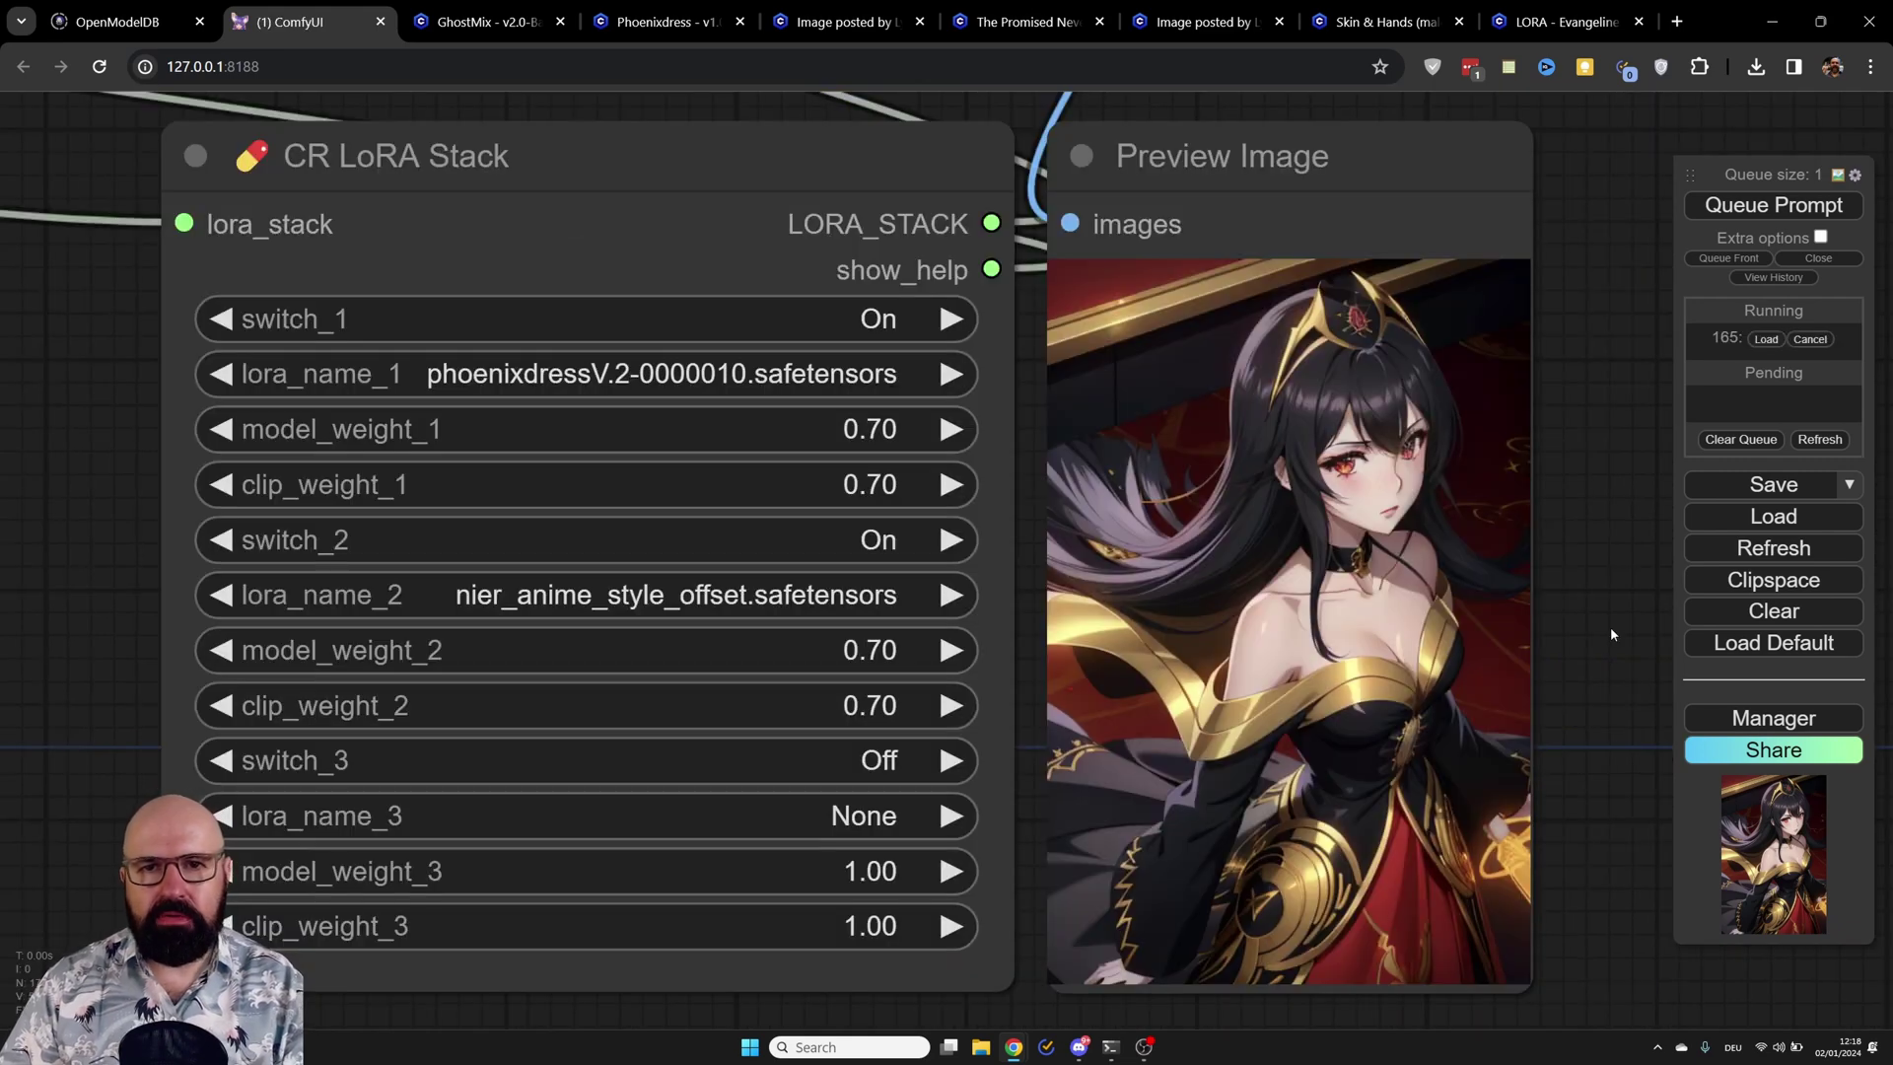